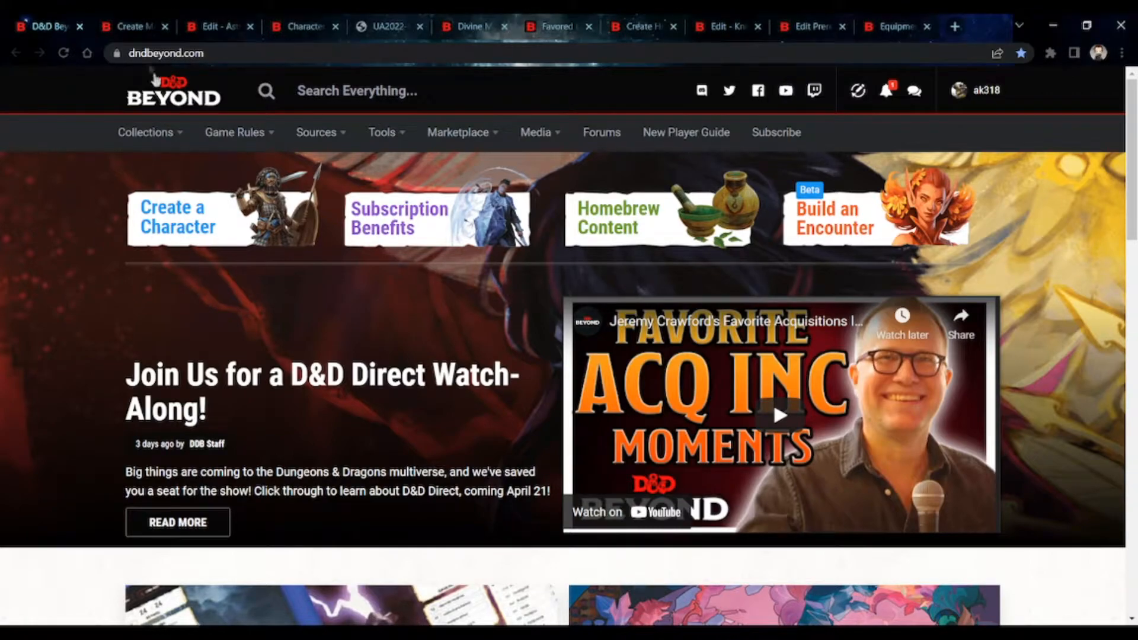
# Discard the unfinished modifier for the Ability Score Increase trait and return to the trait's edit page
pyautogui.click(141, 31)
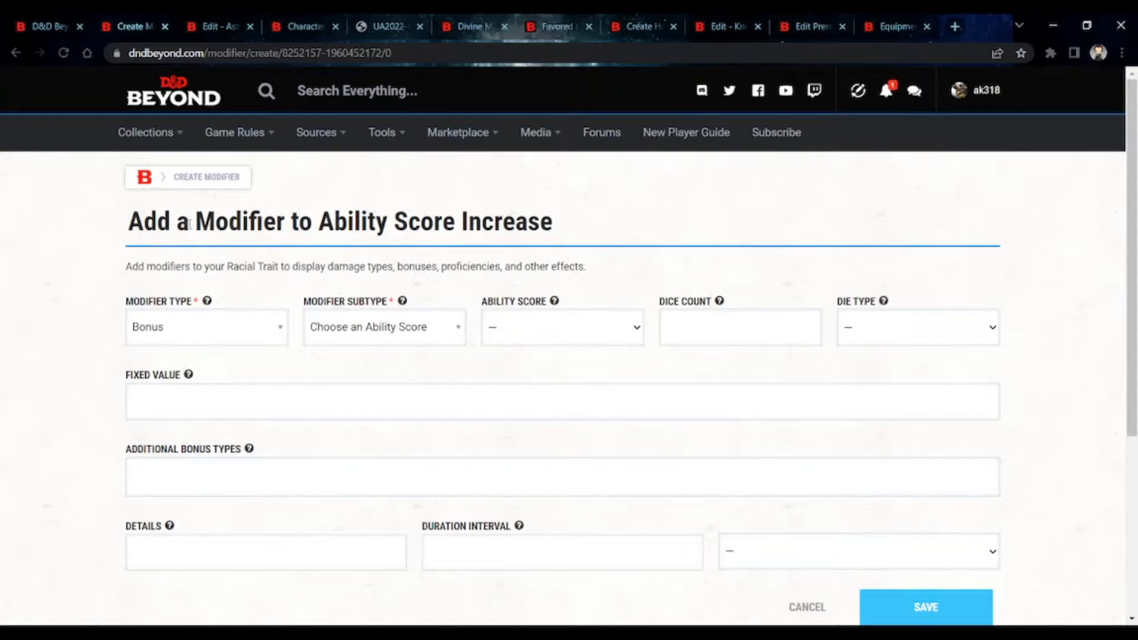
pyautogui.scroll(-5, 199, 232)
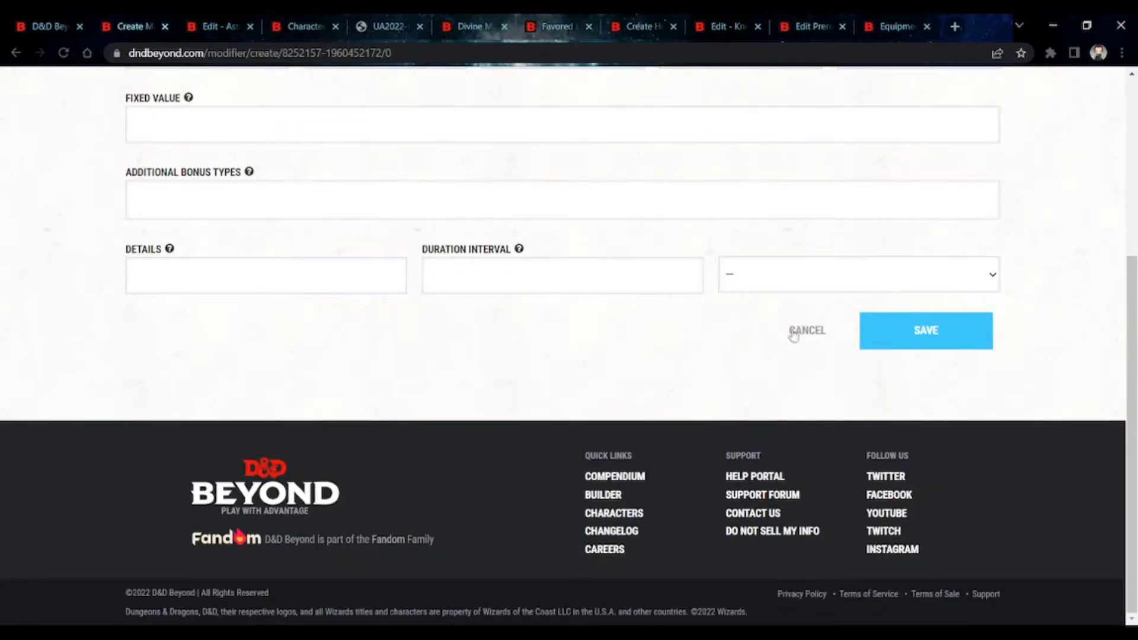
pyautogui.click(787, 332)
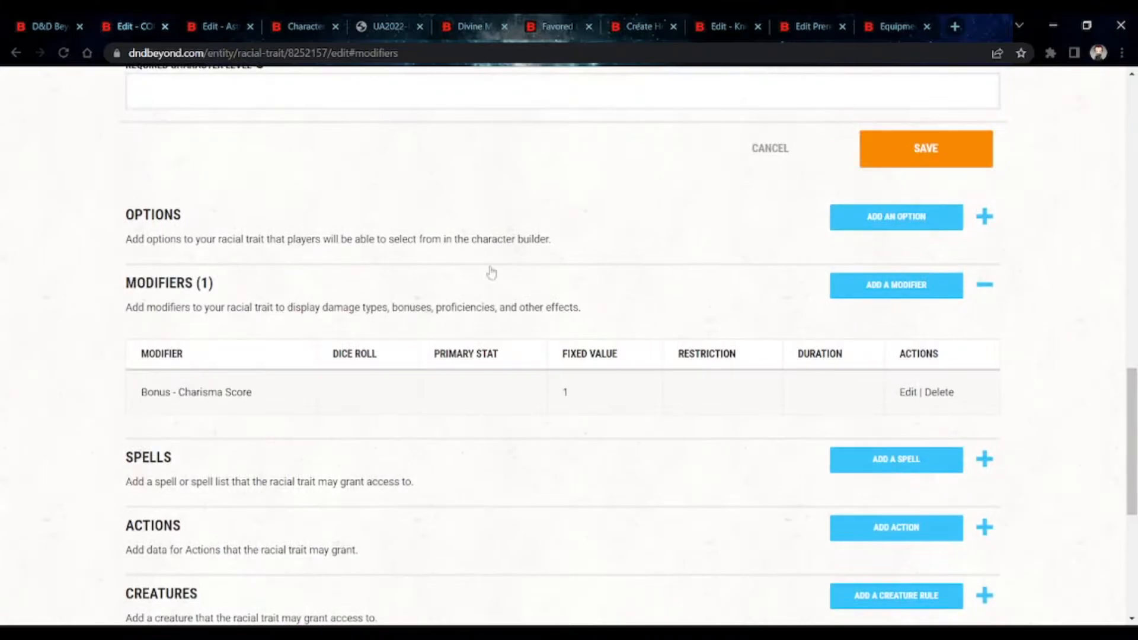
# Start a new Ability Score Increase modifier with type Bonus, subtype Charisma Score and fixed value 1
pyautogui.scroll(15, 250, 192)
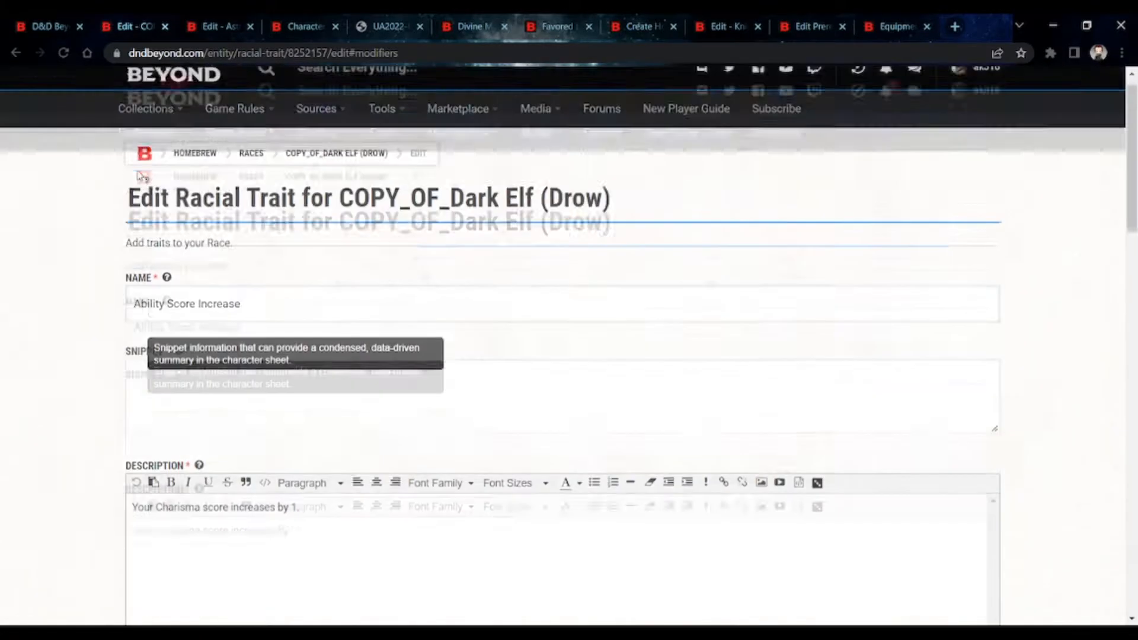
pyautogui.scroll(-3, 197, 222)
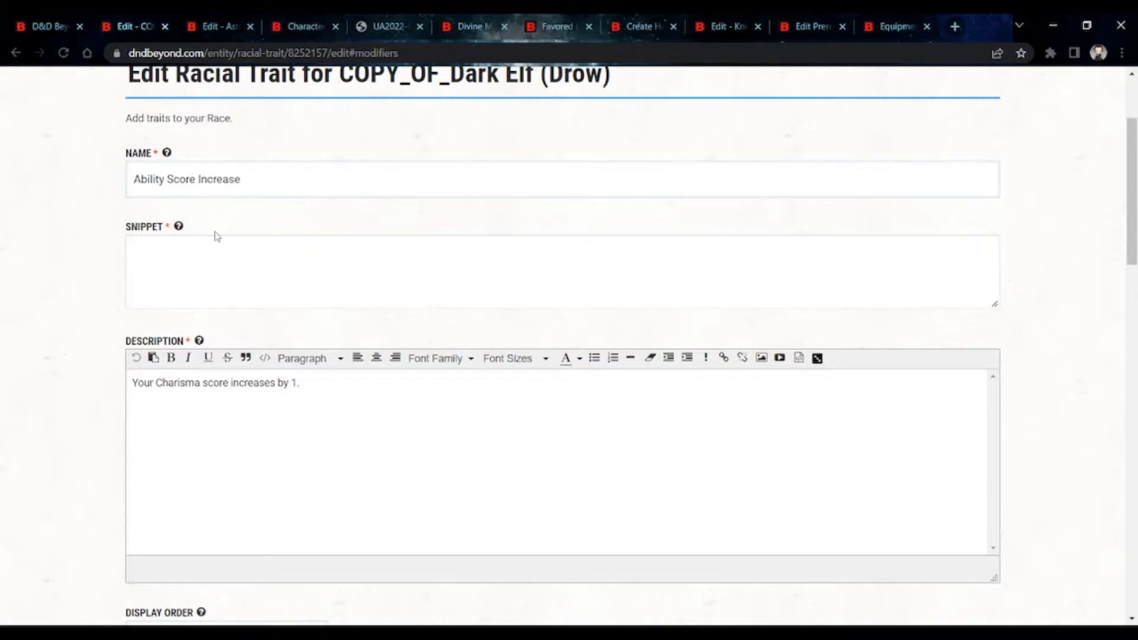
pyautogui.scroll(-18, 394, 259)
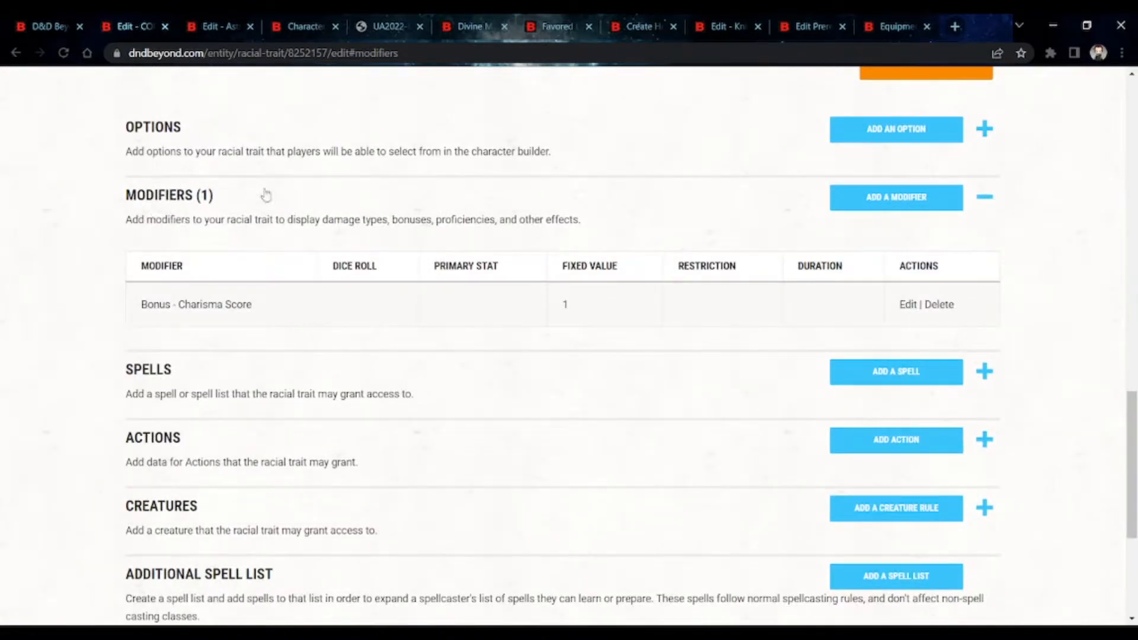
pyautogui.click(889, 198)
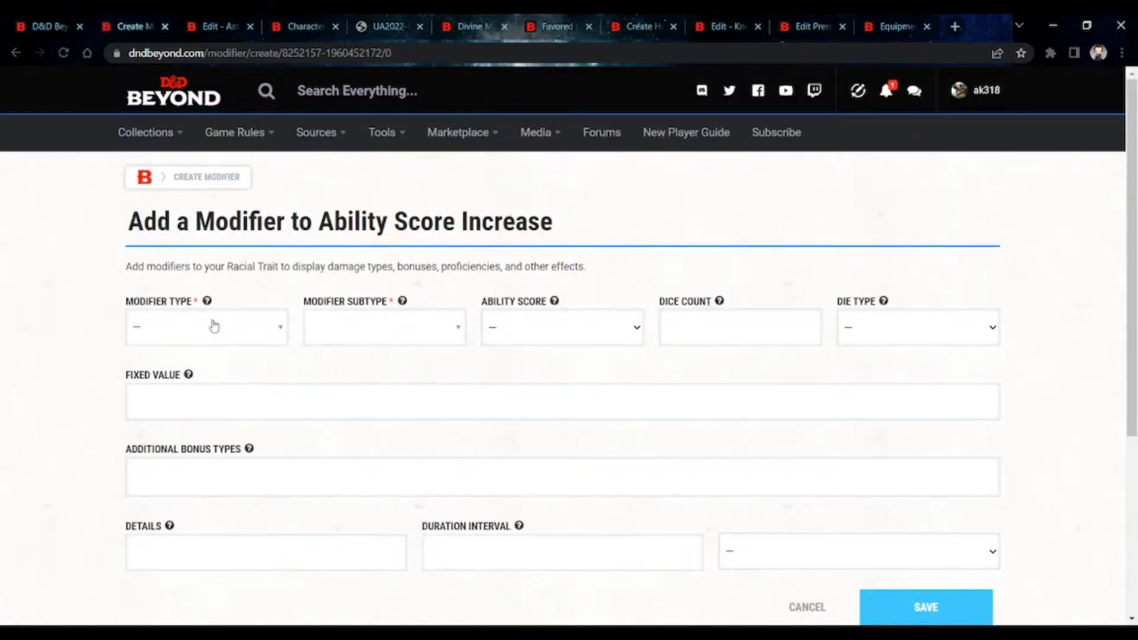
pyautogui.click(214, 327)
pyautogui.click(204, 403)
pyautogui.click(347, 332)
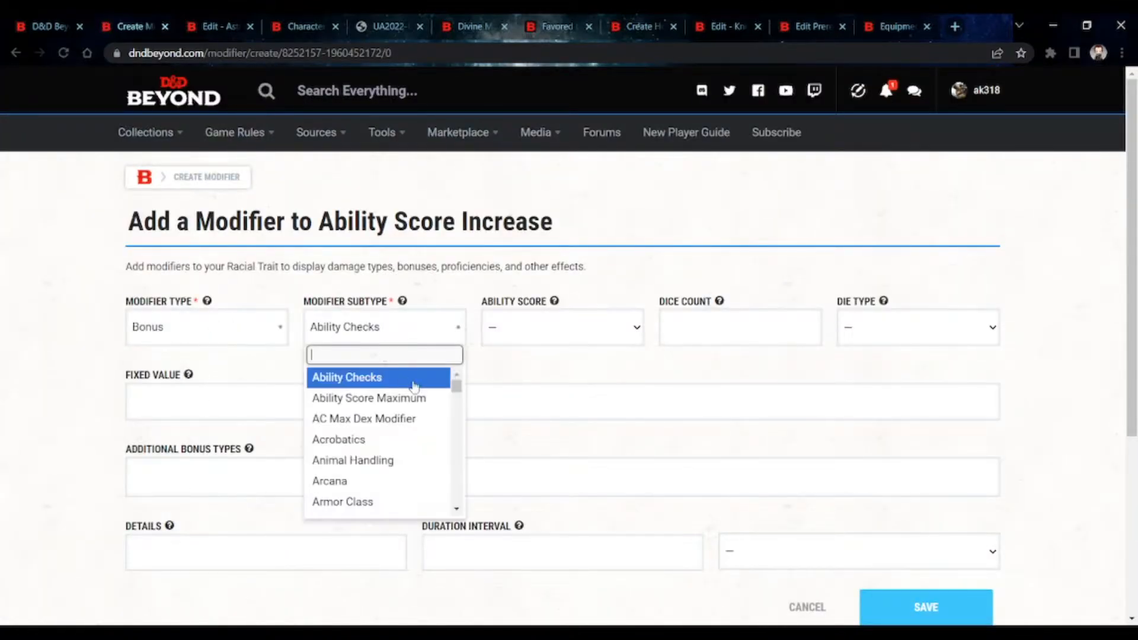
pyautogui.scroll(-4, 414, 386)
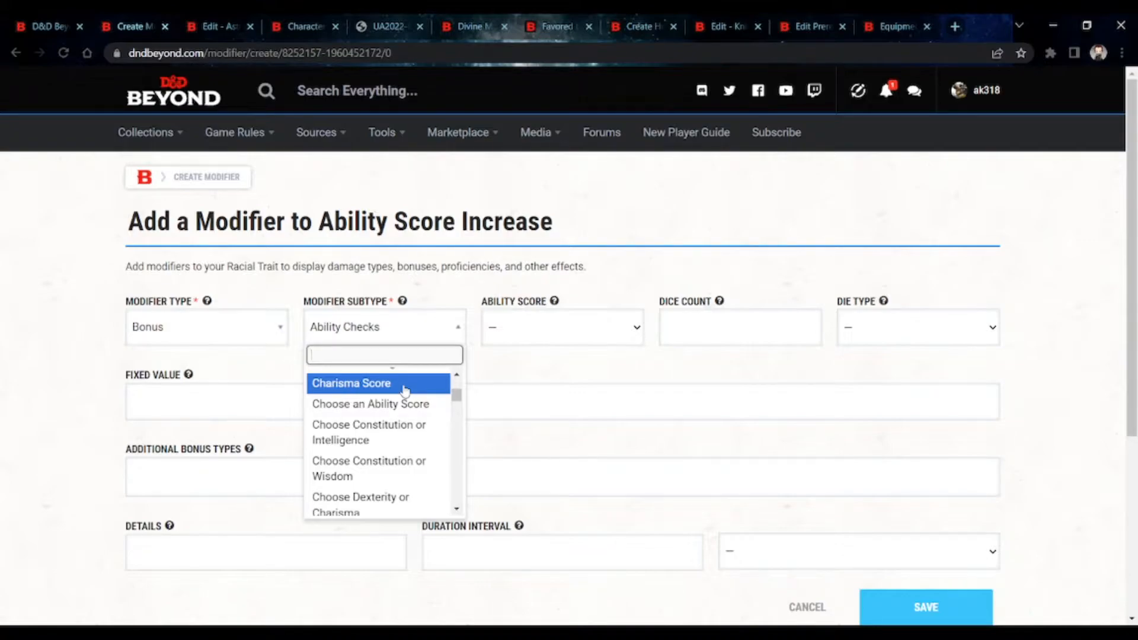
pyautogui.click(405, 390)
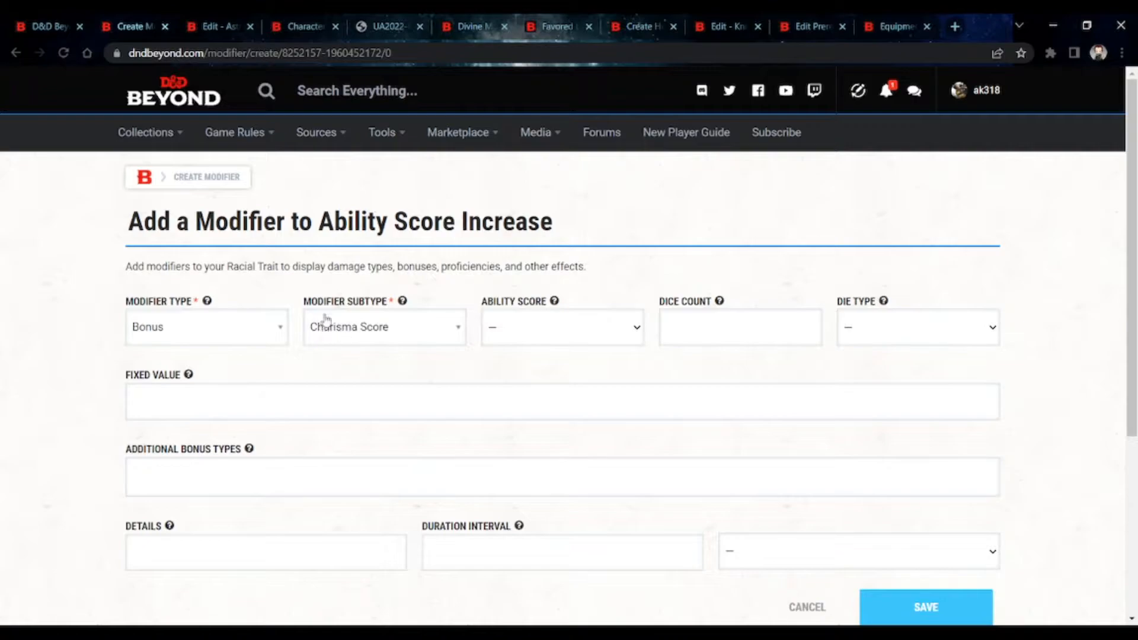
pyautogui.click(198, 408)
pyautogui.write('1')
# Change the modifier's subtype to Choose an Ability Score
pyautogui.click(323, 339)
pyautogui.scroll(1, 371, 397)
pyautogui.scroll(-2, 371, 397)
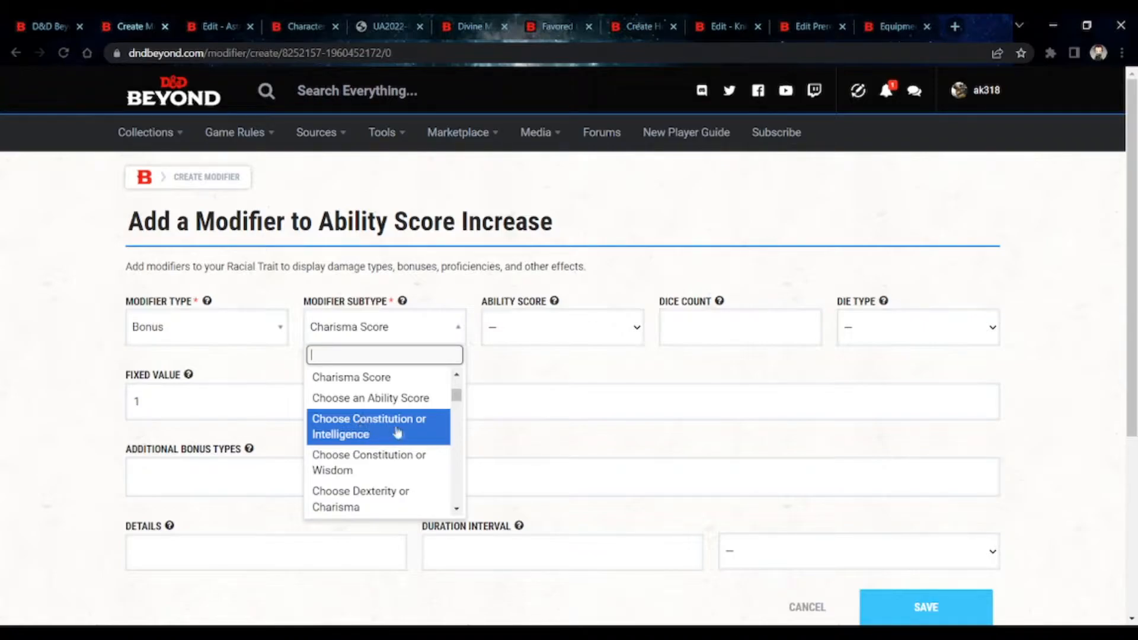
pyautogui.scroll(-1, 383, 443)
pyautogui.scroll(-1, 382, 443)
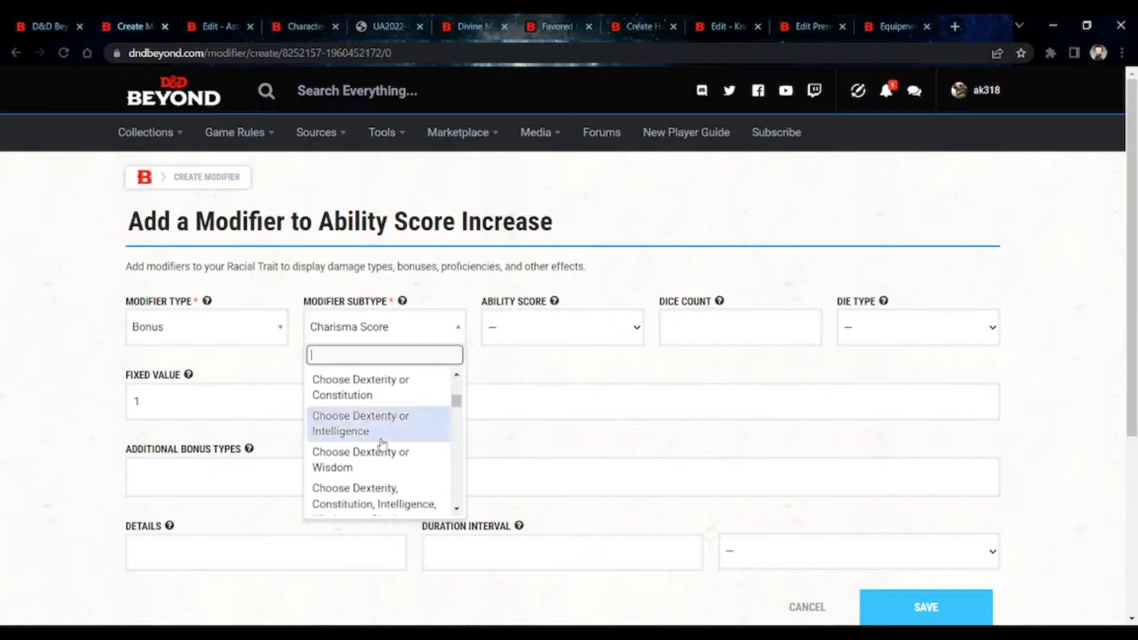
pyautogui.scroll(-2, 385, 441)
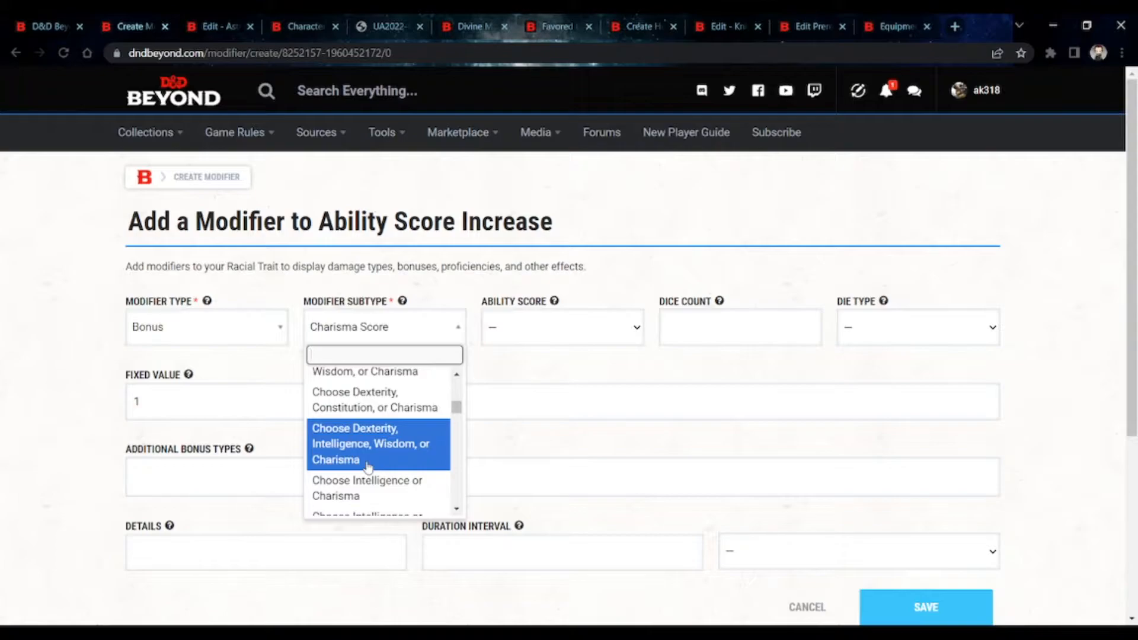
pyautogui.scroll(5, 368, 468)
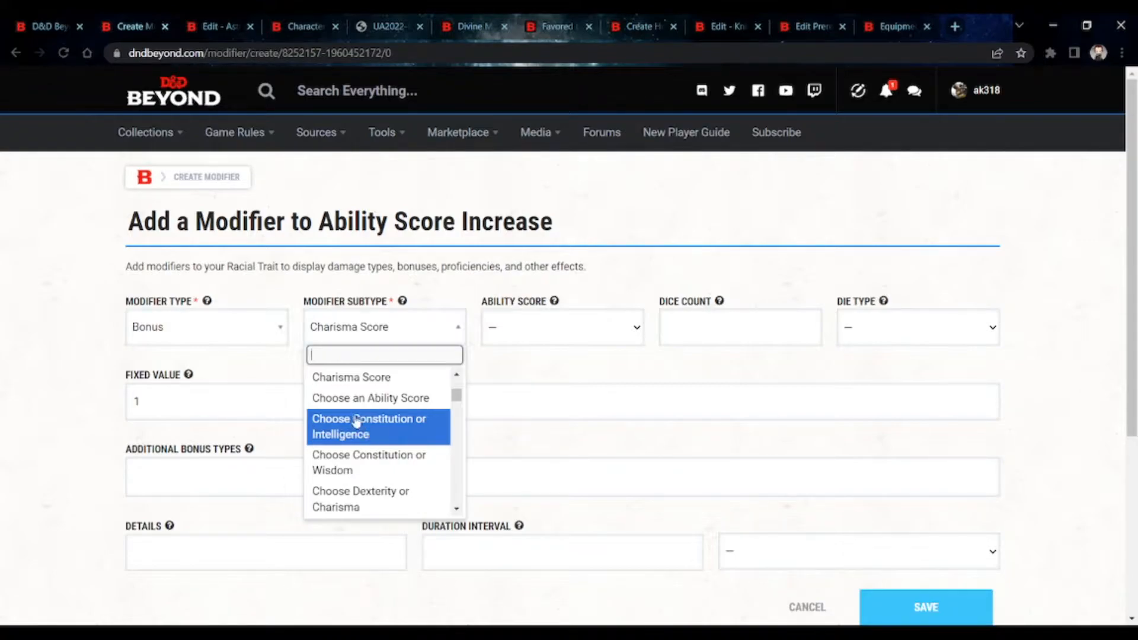
pyautogui.click(349, 398)
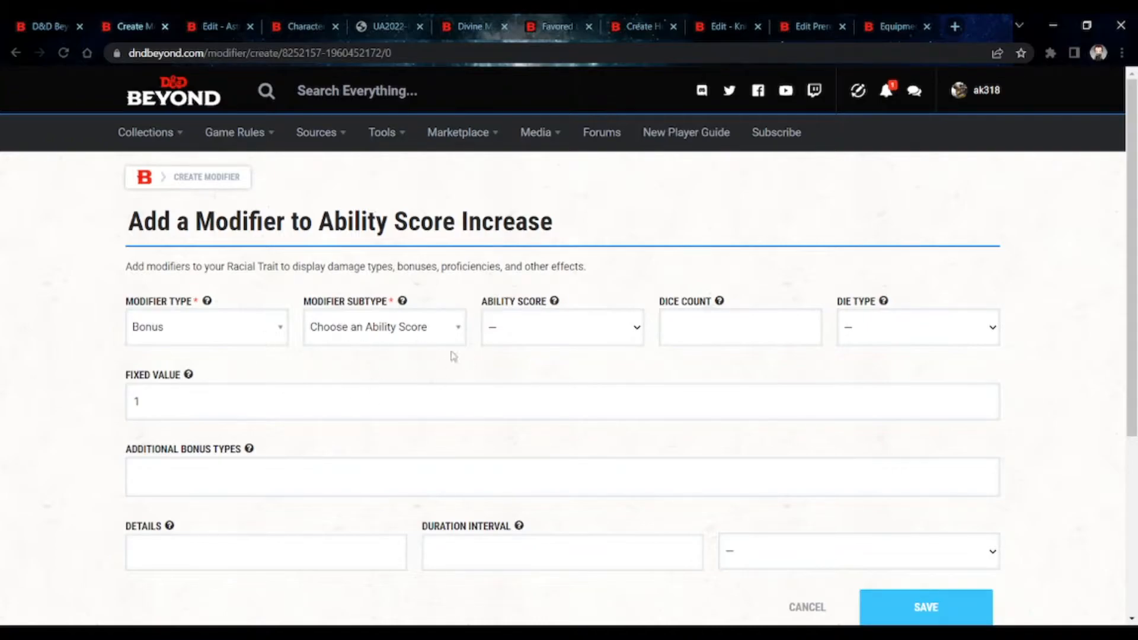
# Close the modifier creation page without saving and switch to the Astral Elf trait option page
pyautogui.doubleClick(156, 402)
pyautogui.click(156, 402)
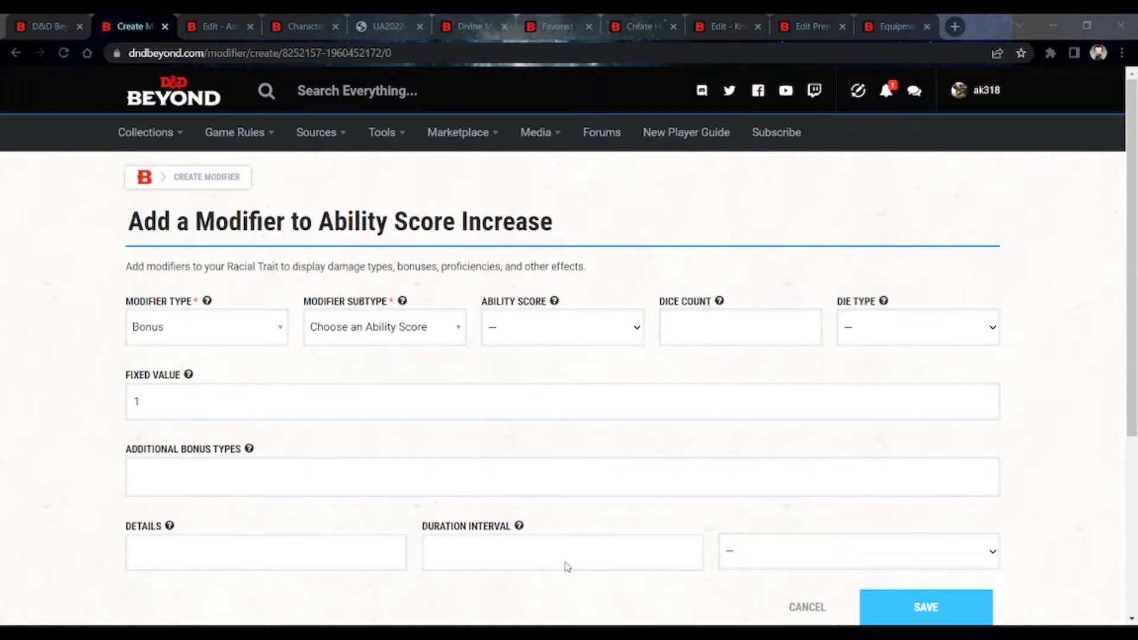
pyautogui.click(589, 517)
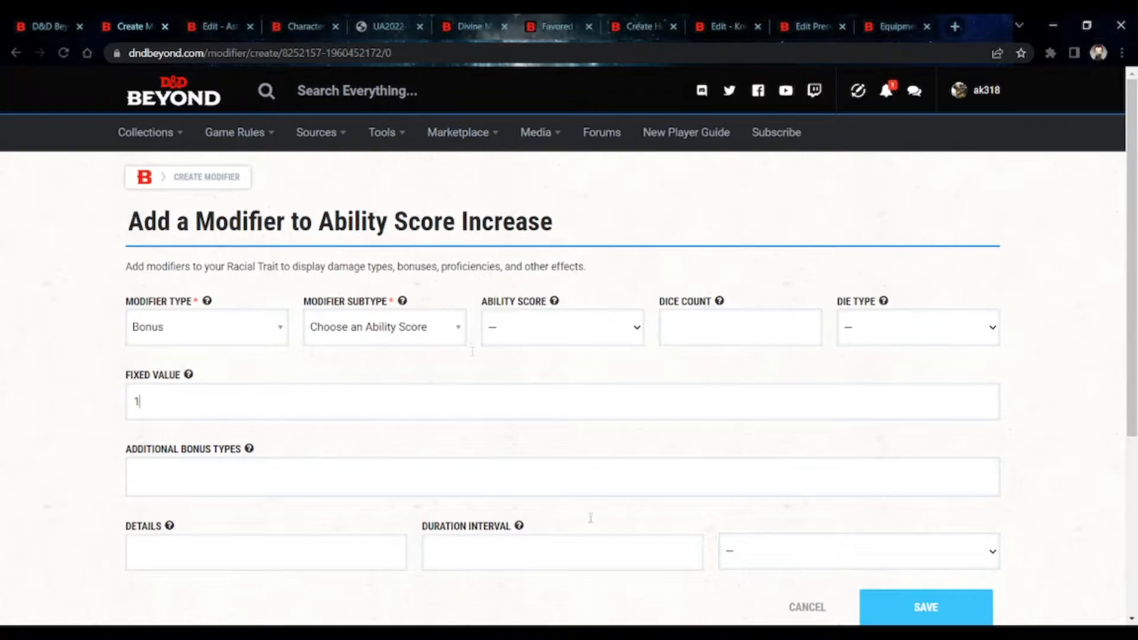
pyautogui.click(166, 26)
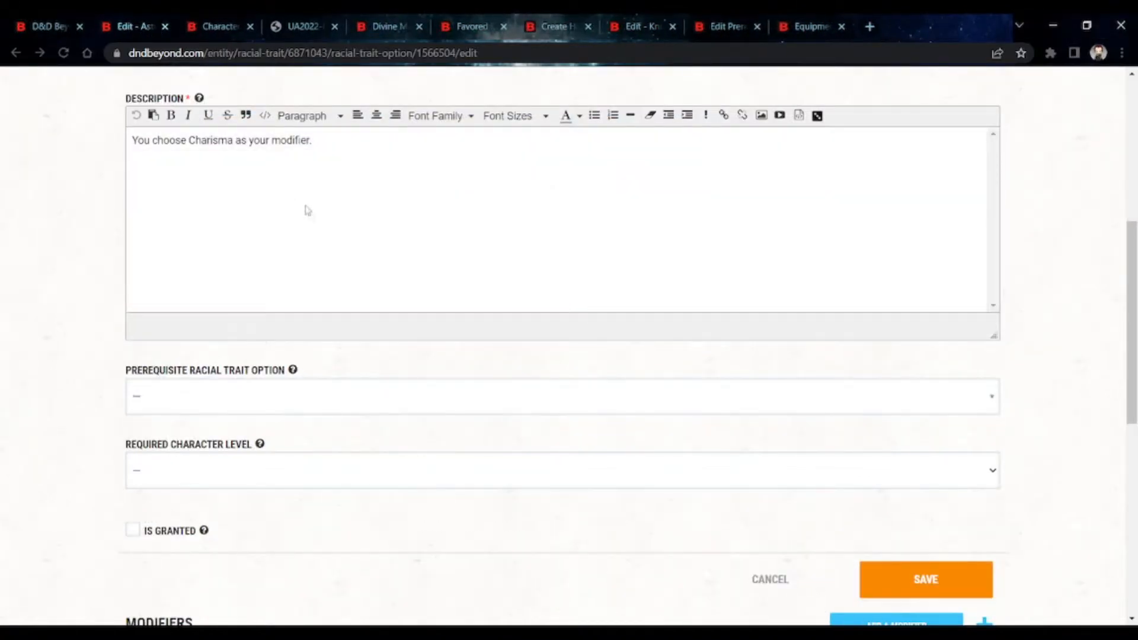
# Go to the Astral Elf homebrew race page and open the race for editing
pyautogui.scroll(6, 304, 208)
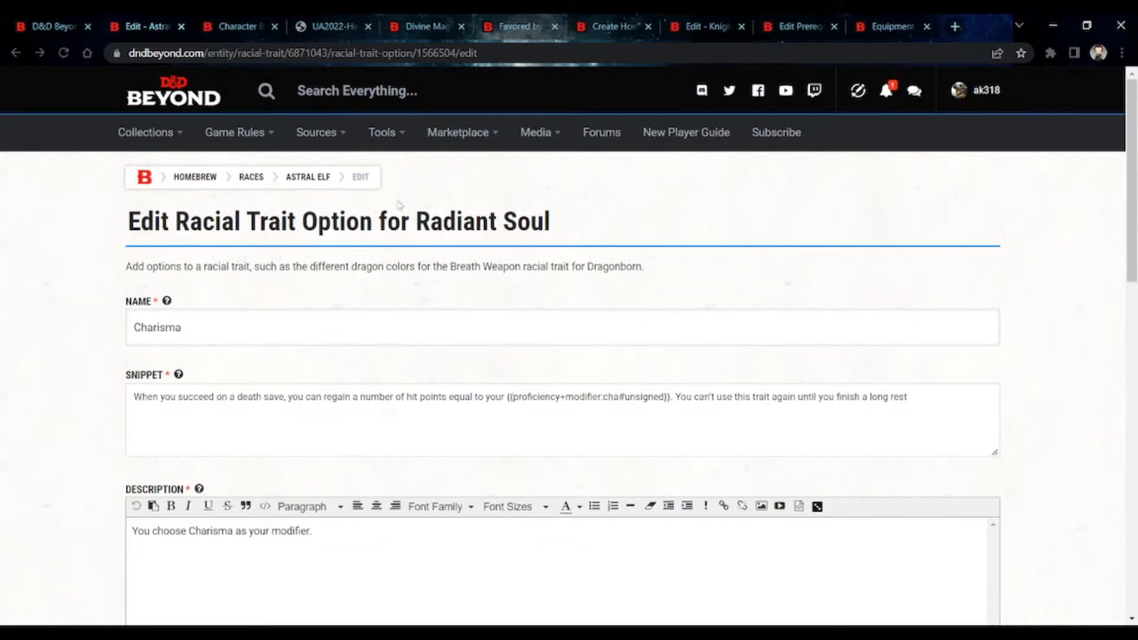
pyautogui.click(307, 177)
pyautogui.scroll(-6, 438, 335)
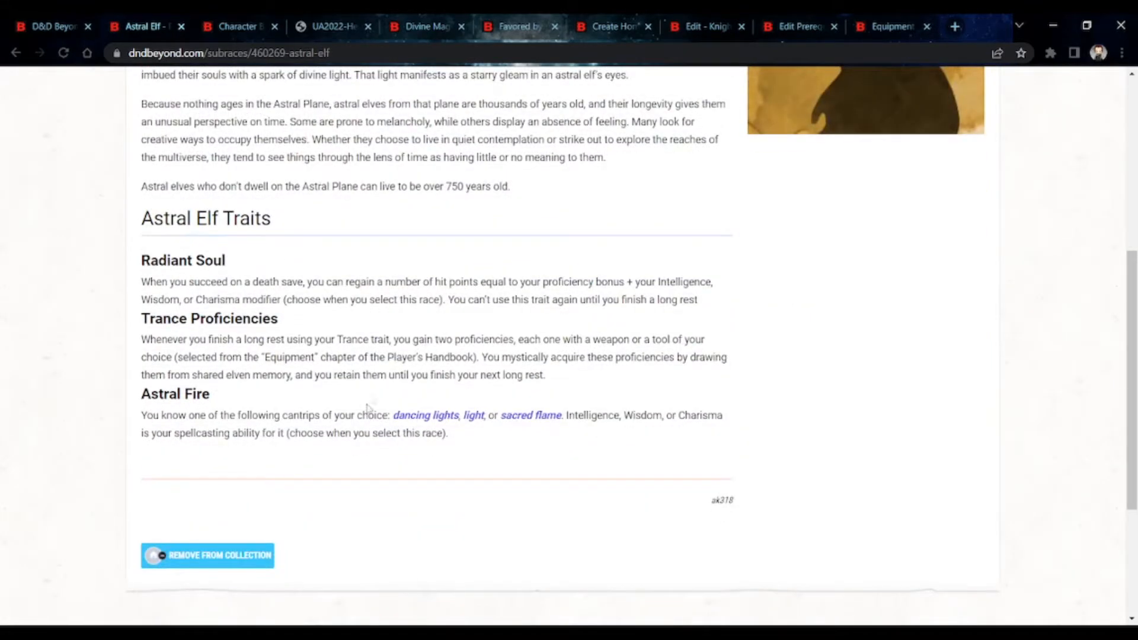
pyautogui.scroll(5, 368, 411)
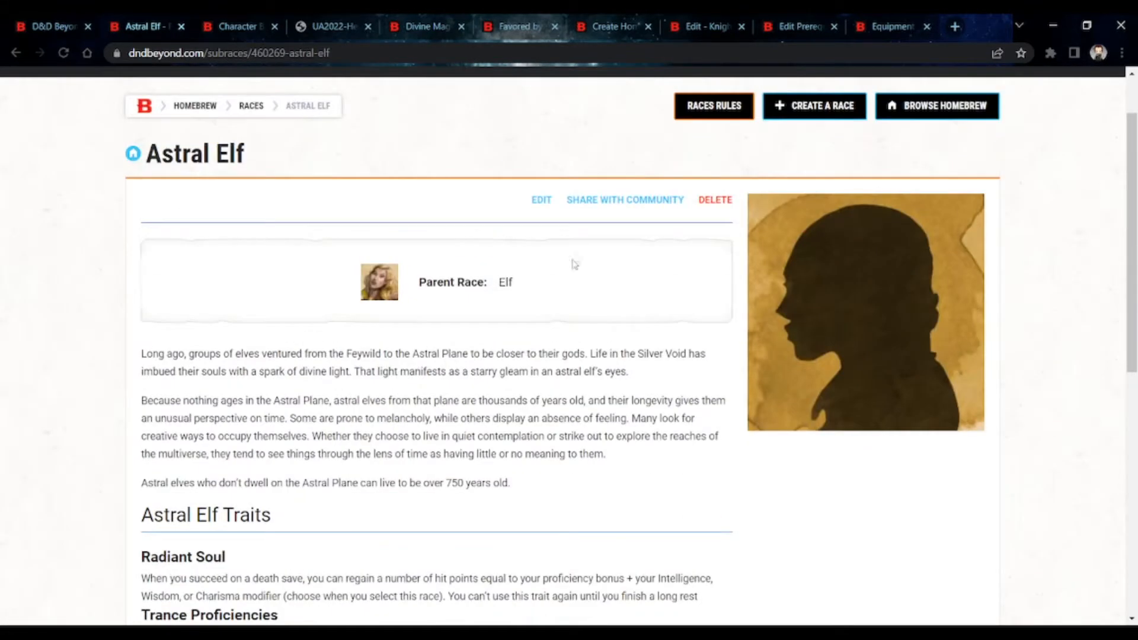
pyautogui.click(543, 202)
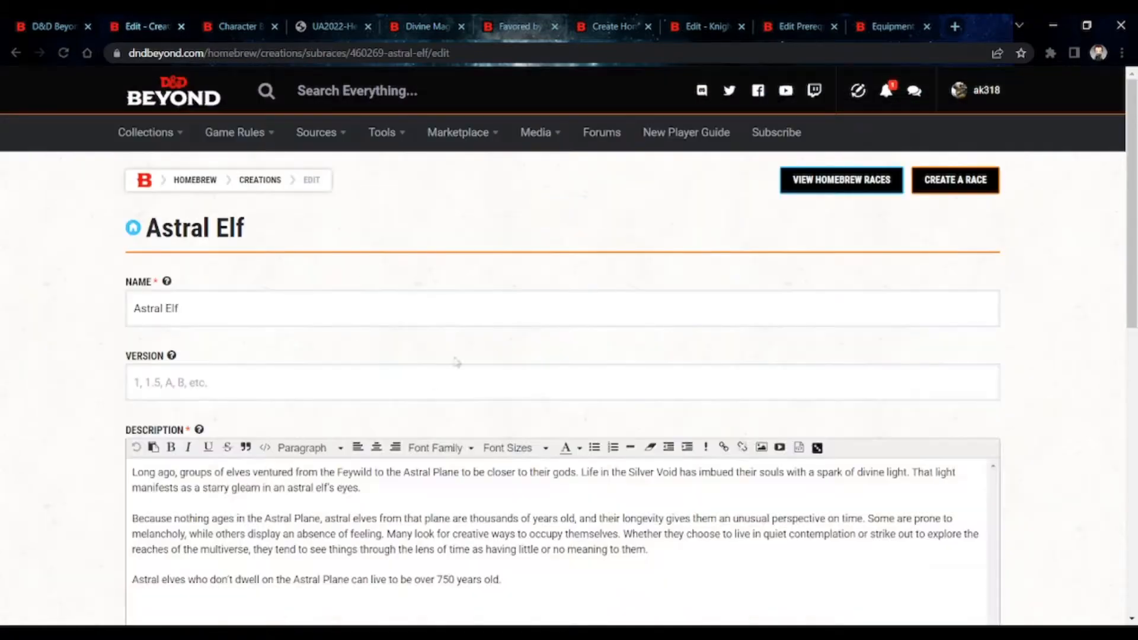
# Open the Radiant Soul racial trait for editing
pyautogui.scroll(-8, 452, 427)
pyautogui.scroll(-3, 452, 427)
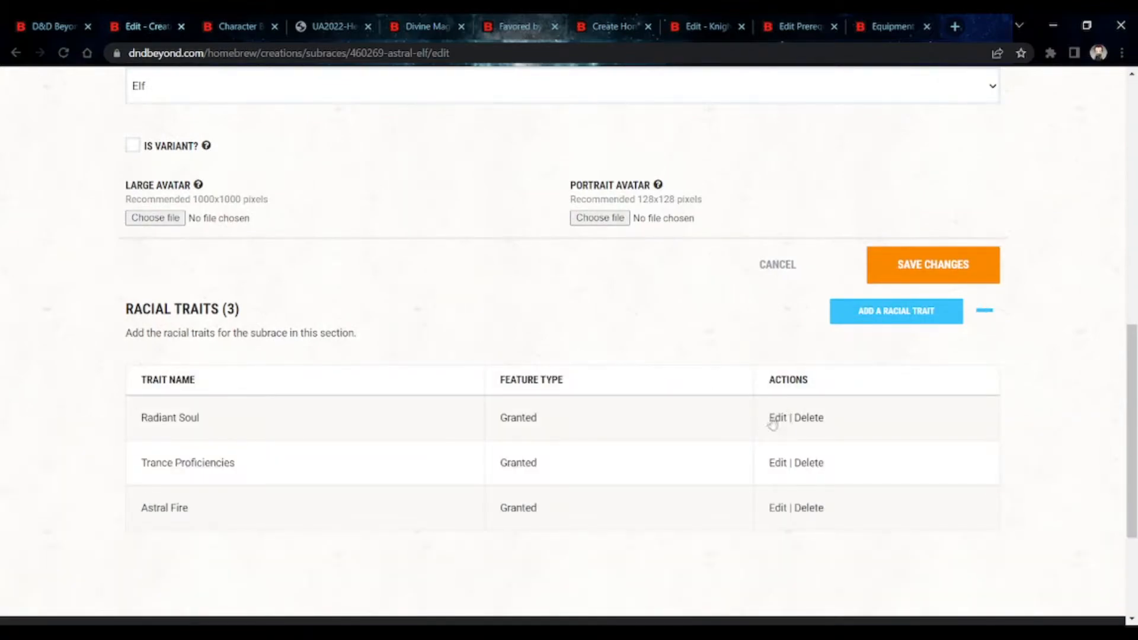
pyautogui.click(776, 419)
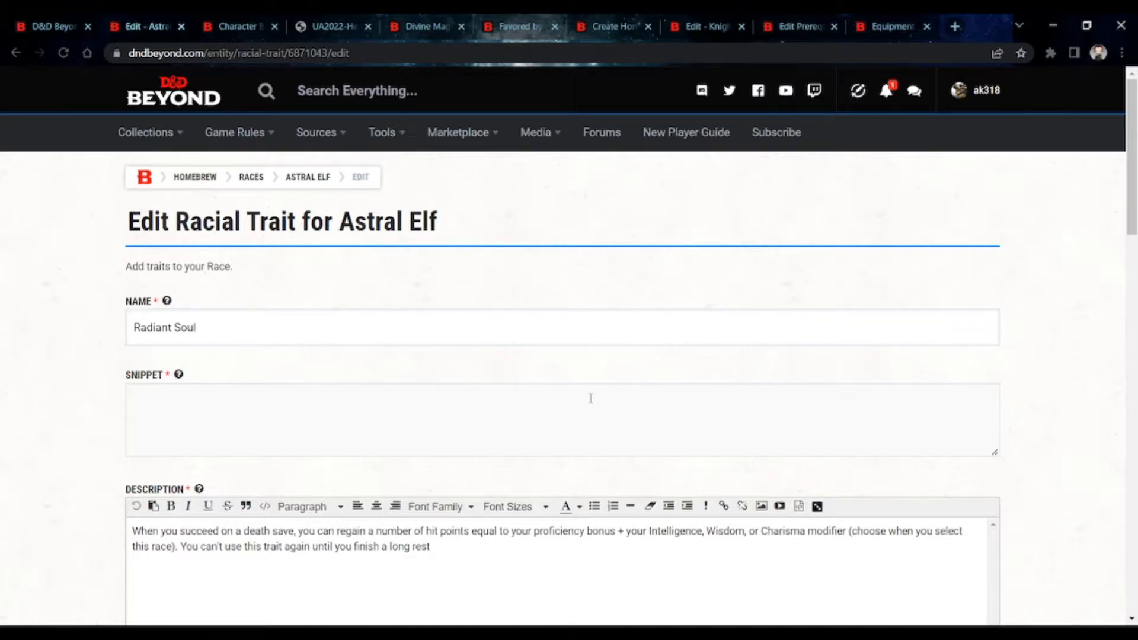
# Examine the Radiant Soul trait's description and its options, modifiers, spells and actions sections
pyautogui.scroll(-4, 590, 399)
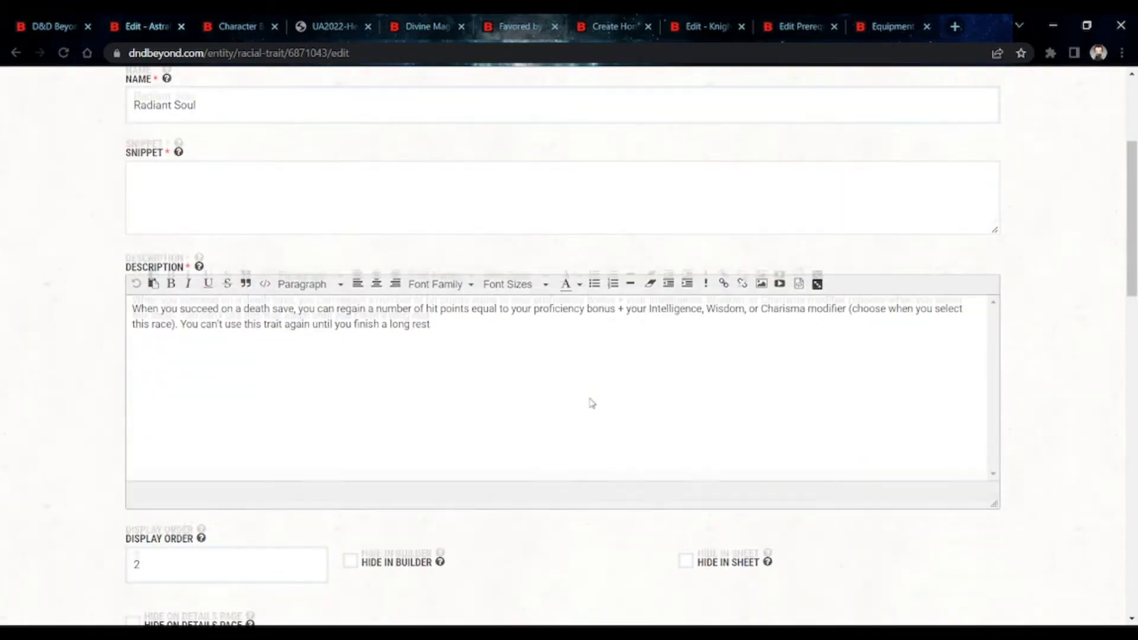
pyautogui.scroll(-15, 591, 403)
pyautogui.scroll(15, 591, 403)
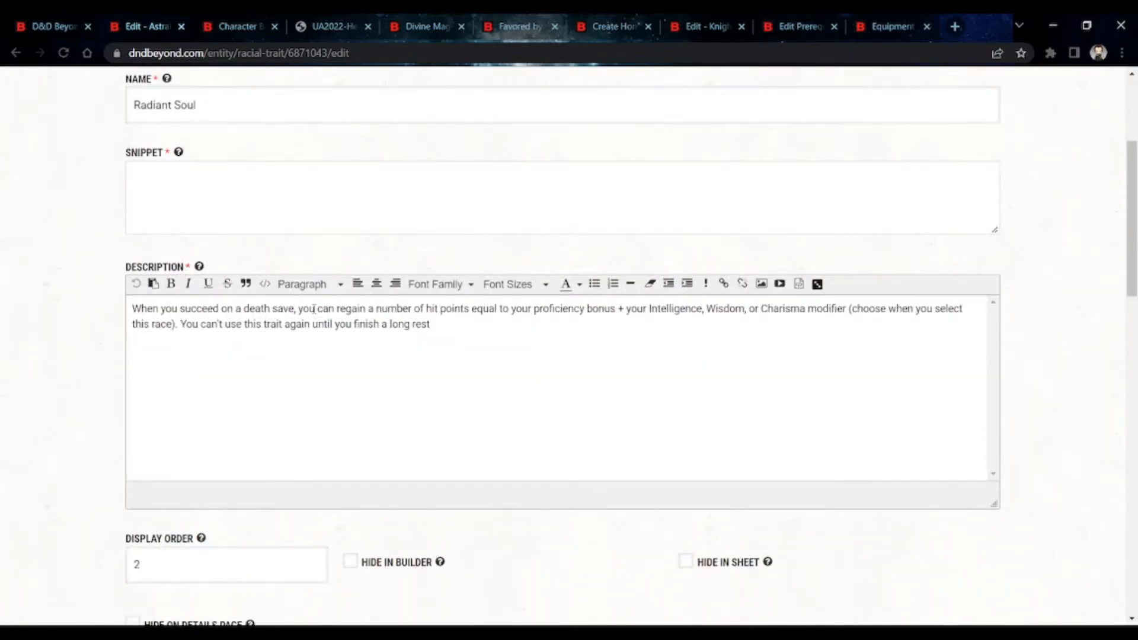
pyautogui.scroll(-15, 314, 307)
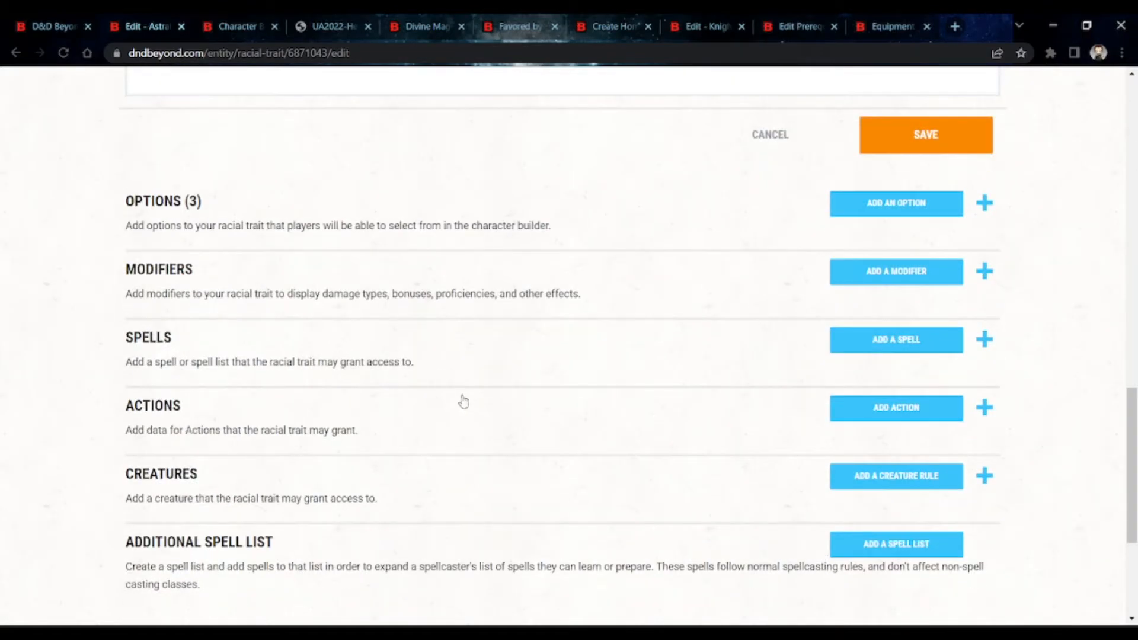
pyautogui.scroll(10, 452, 417)
pyautogui.scroll(4, 453, 418)
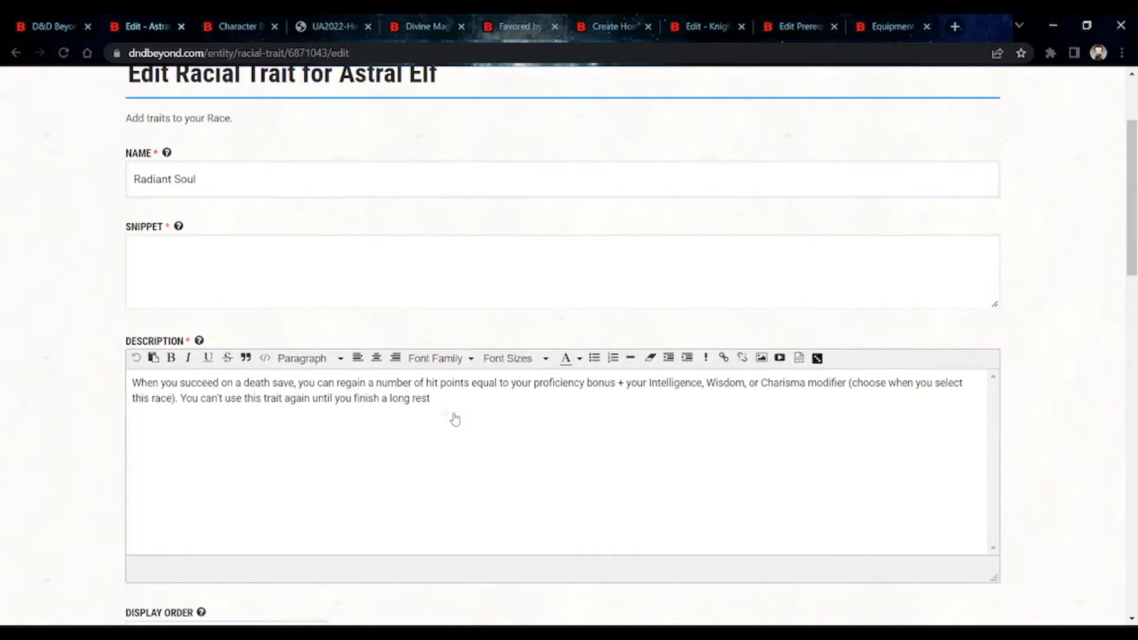
pyautogui.moveTo(217, 398); pyautogui.dragTo(422, 444)
pyautogui.click(477, 446)
pyautogui.scroll(-12, 474, 450)
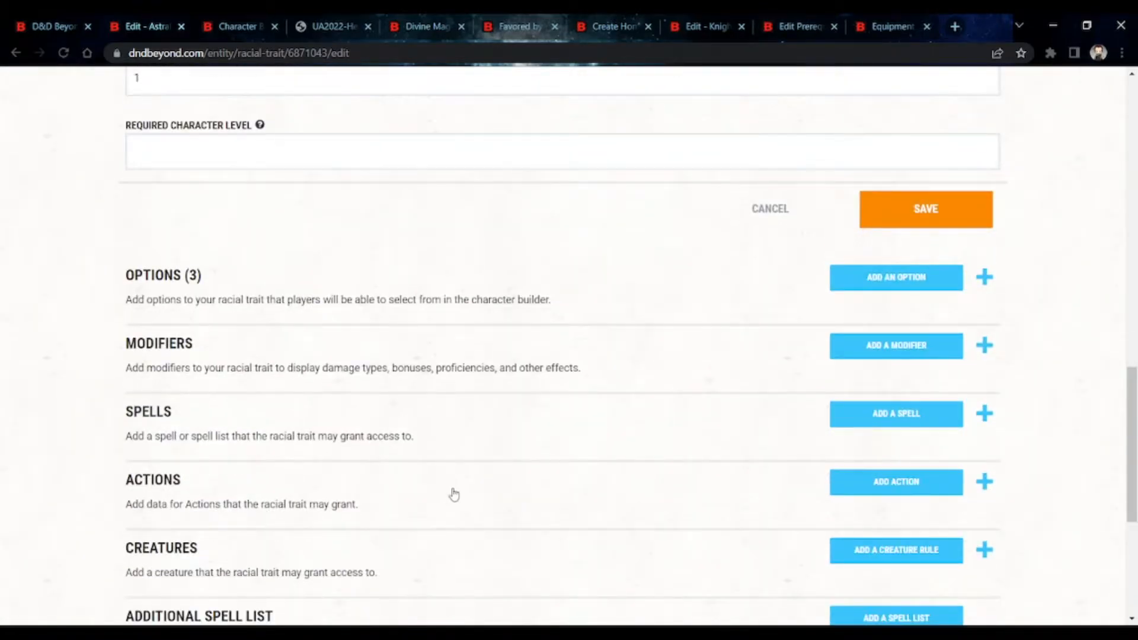
# Expand the trait's options list and check the character levels where options are known
pyautogui.click(489, 310)
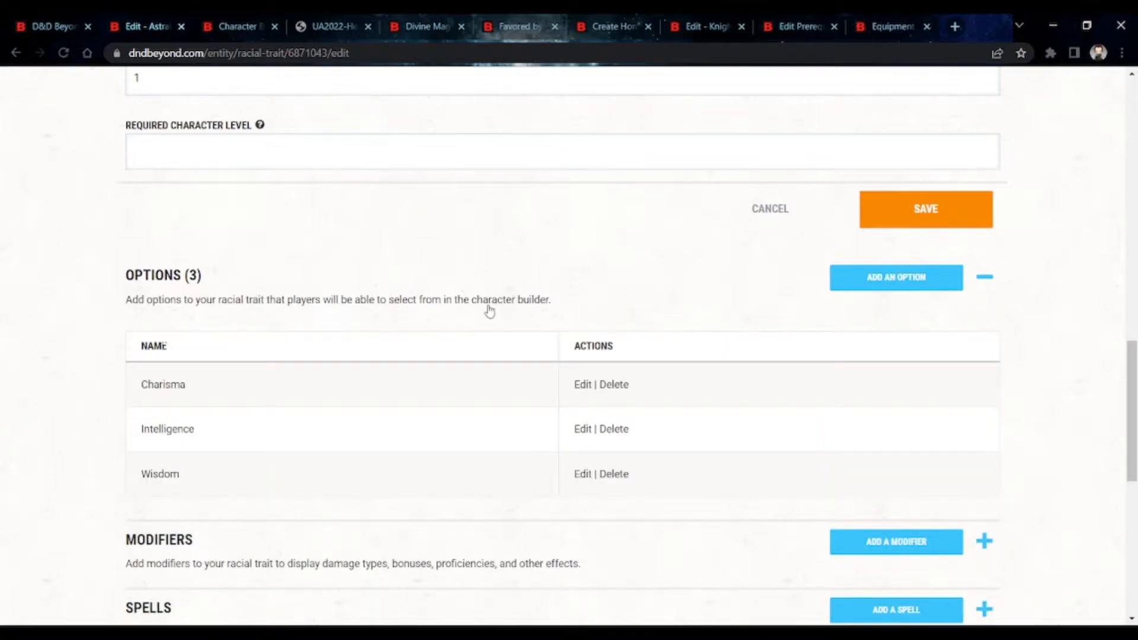
pyautogui.scroll(3, 364, 326)
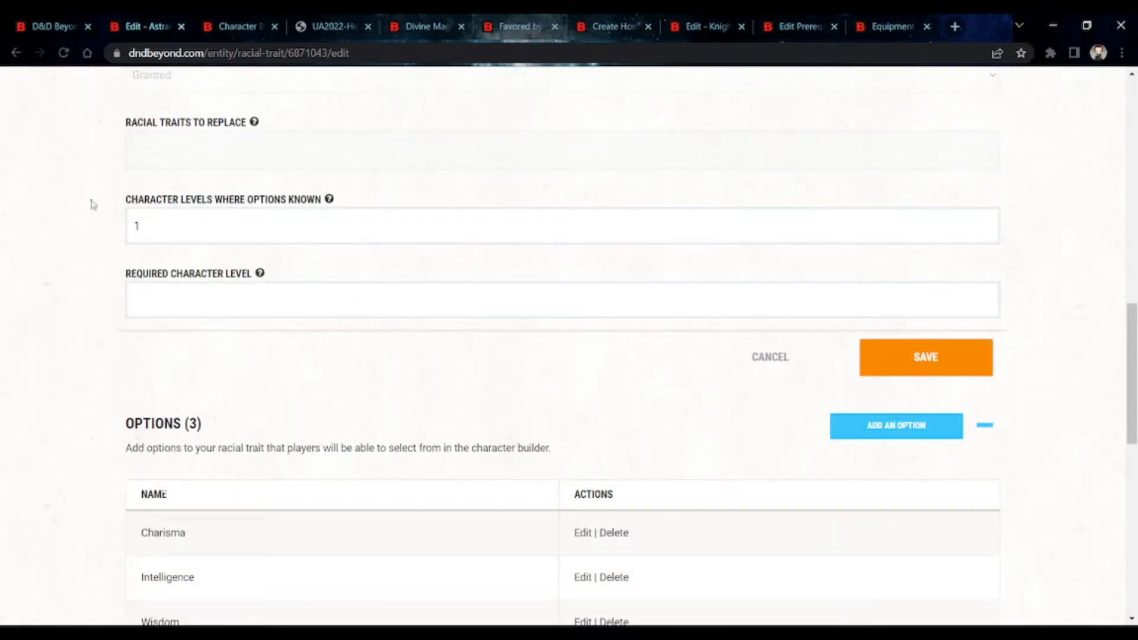
pyautogui.doubleClick(178, 227)
pyautogui.click(177, 227)
pyautogui.scroll(-3, 178, 227)
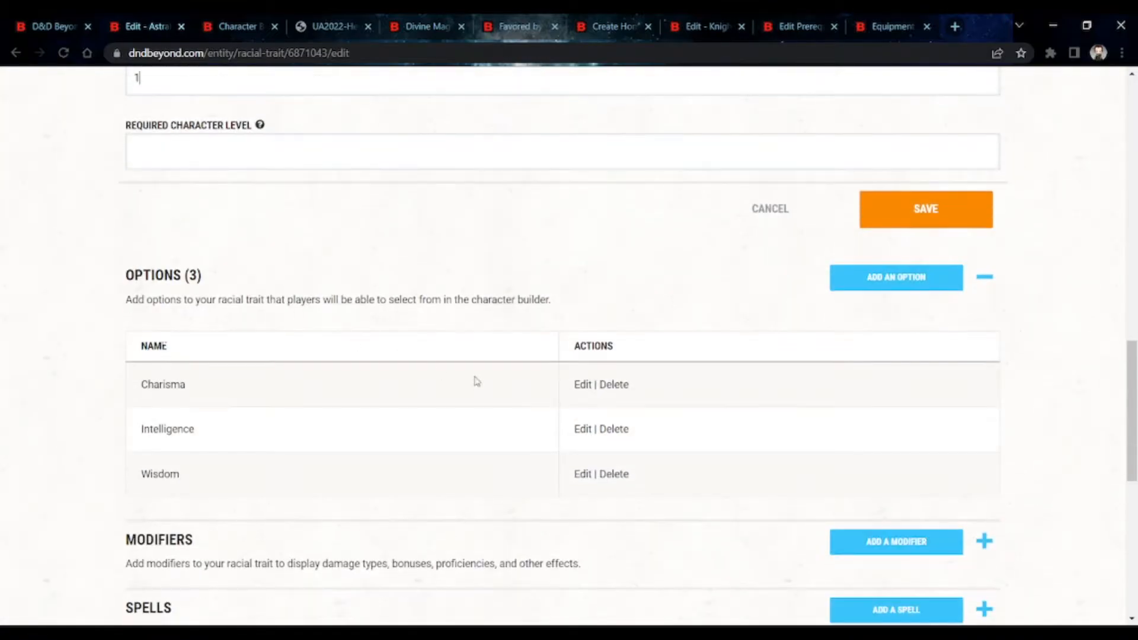
# Open the Charisma option of Radiant Soul for editing and read its snippet text
pyautogui.click(585, 386)
pyautogui.scroll(-1, 467, 335)
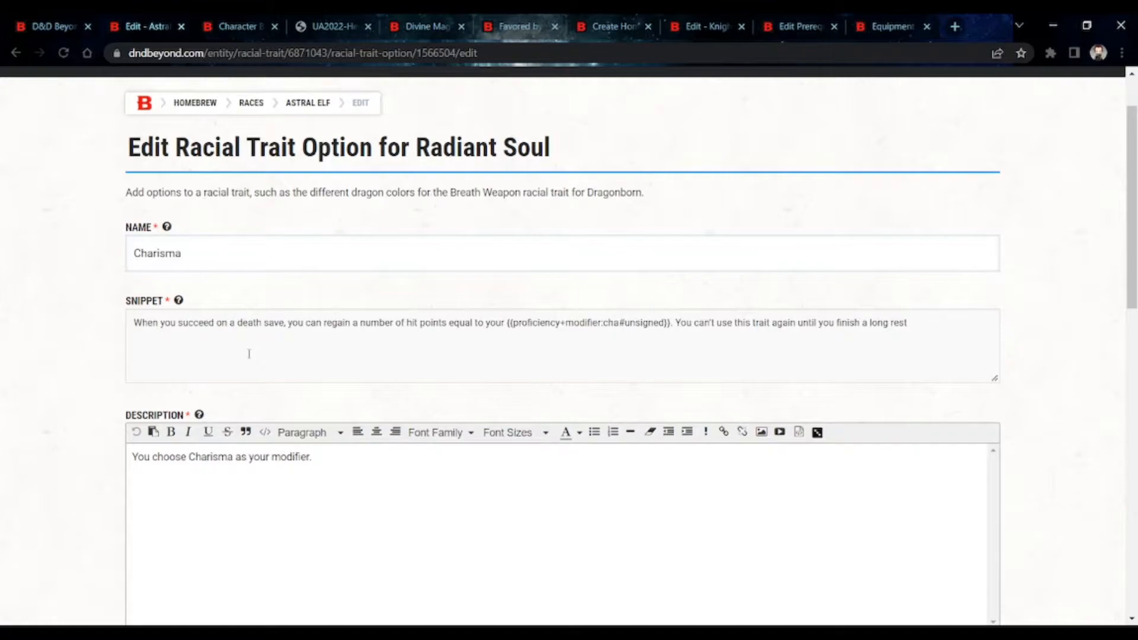
pyautogui.moveTo(249, 353); pyautogui.dragTo(429, 355)
pyautogui.click(430, 355)
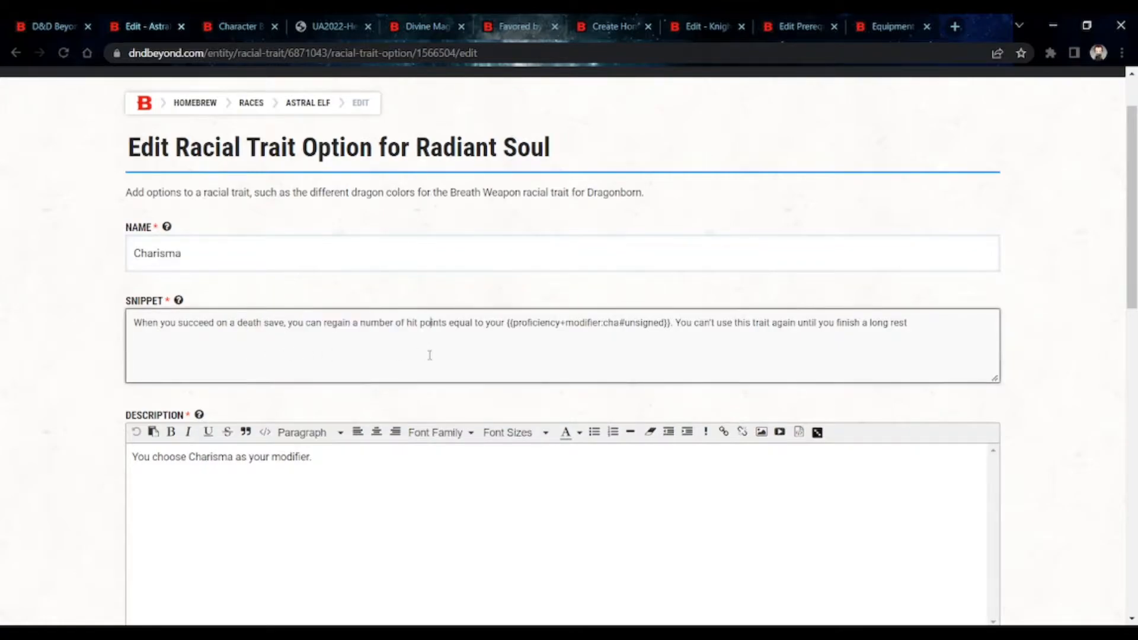
# Examine the proficiency and Charisma modifier formula in the snippet, plus the option's description and remaining fields
pyautogui.doubleClick(634, 323)
pyautogui.click(629, 324)
pyautogui.moveTo(663, 324); pyautogui.dragTo(558, 324)
pyautogui.doubleClick(555, 324)
pyautogui.tripleClick(556, 324)
pyautogui.click(555, 326)
pyautogui.moveTo(617, 327)
pyautogui.mouseDown()
pyautogui.moveTo(566, 326)
pyautogui.moveTo(615, 326)
pyautogui.mouseUp()
pyautogui.click(615, 324)
pyautogui.scroll(-6, 609, 326)
pyautogui.scroll(3, 607, 330)
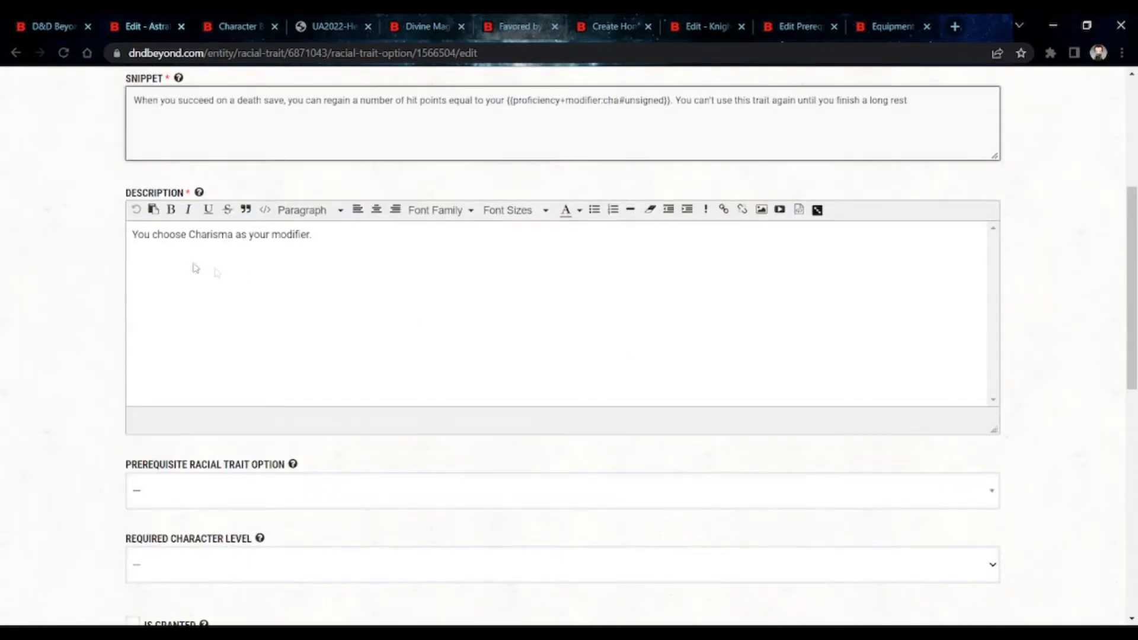
# Expand the Charisma option's actions and open its Radiant Soul action for editing
pyautogui.scroll(-8, 195, 268)
pyautogui.click(365, 334)
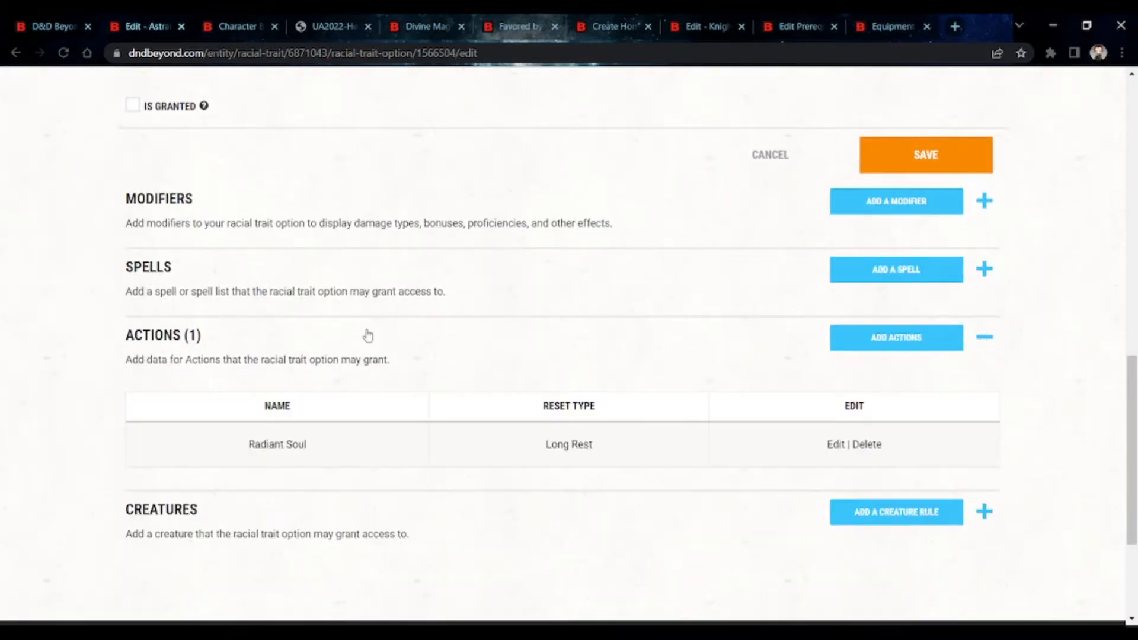
pyautogui.click(835, 443)
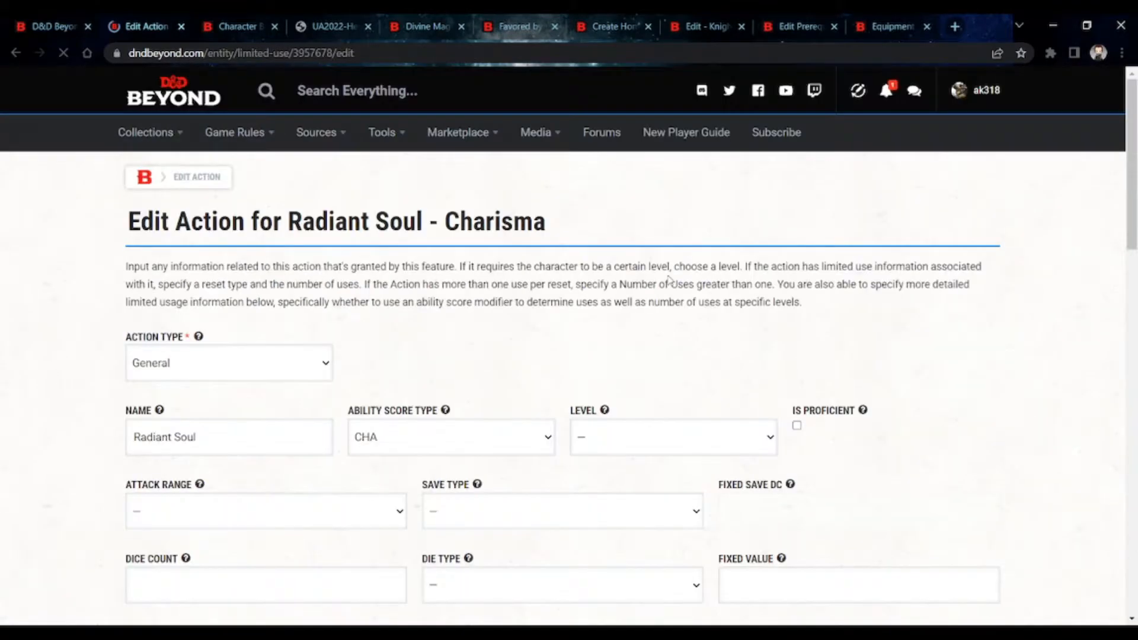
# Examine the Radiant Soul action's ability score type, snippet formula, description text and limited use section
pyautogui.scroll(-6, 669, 279)
pyautogui.scroll(4, 669, 280)
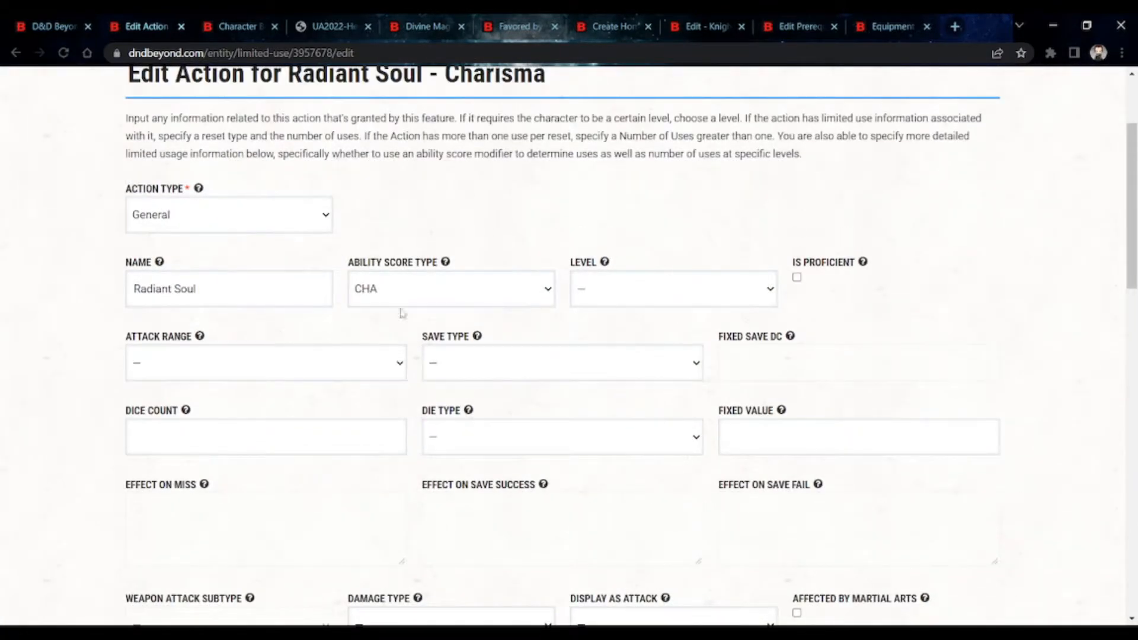
pyautogui.scroll(-1, 433, 279)
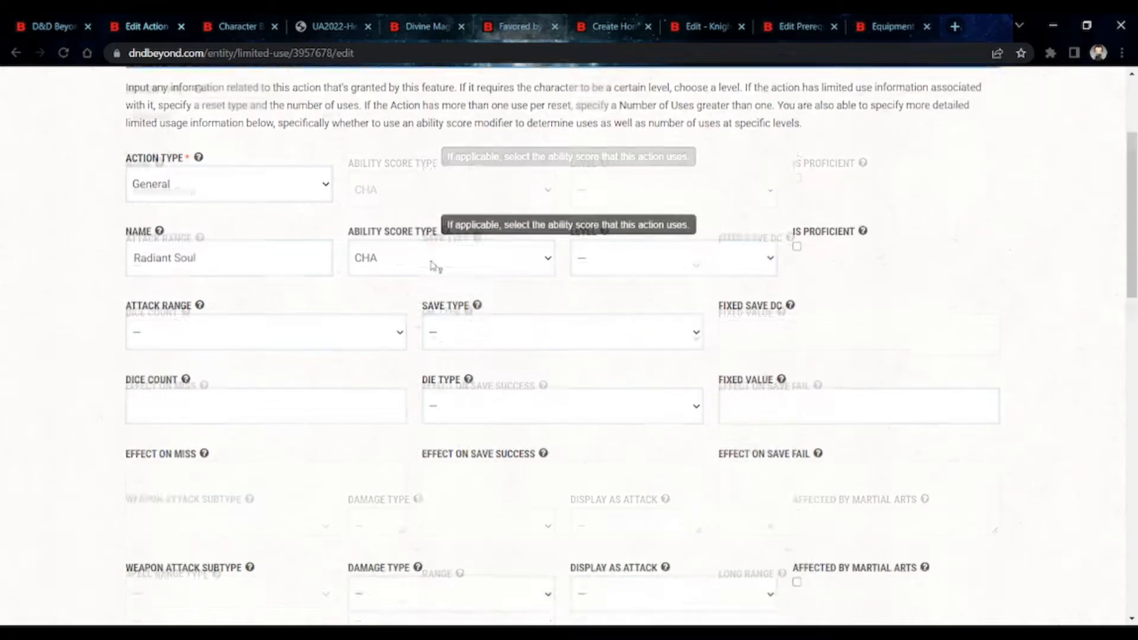
pyautogui.scroll(-10, 433, 267)
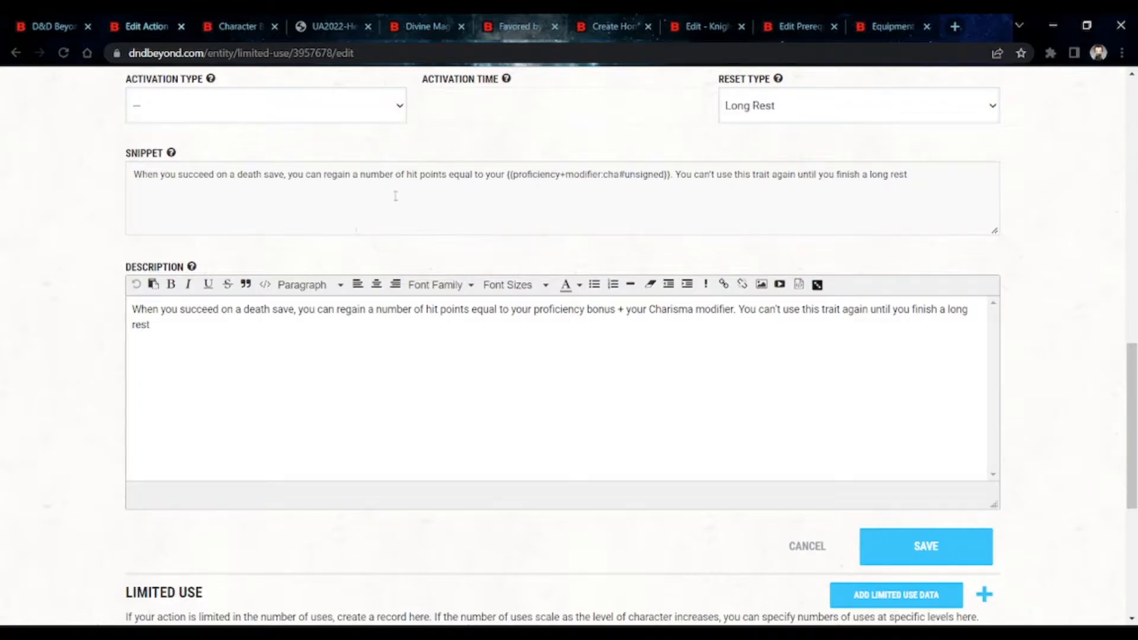
pyautogui.click(610, 175)
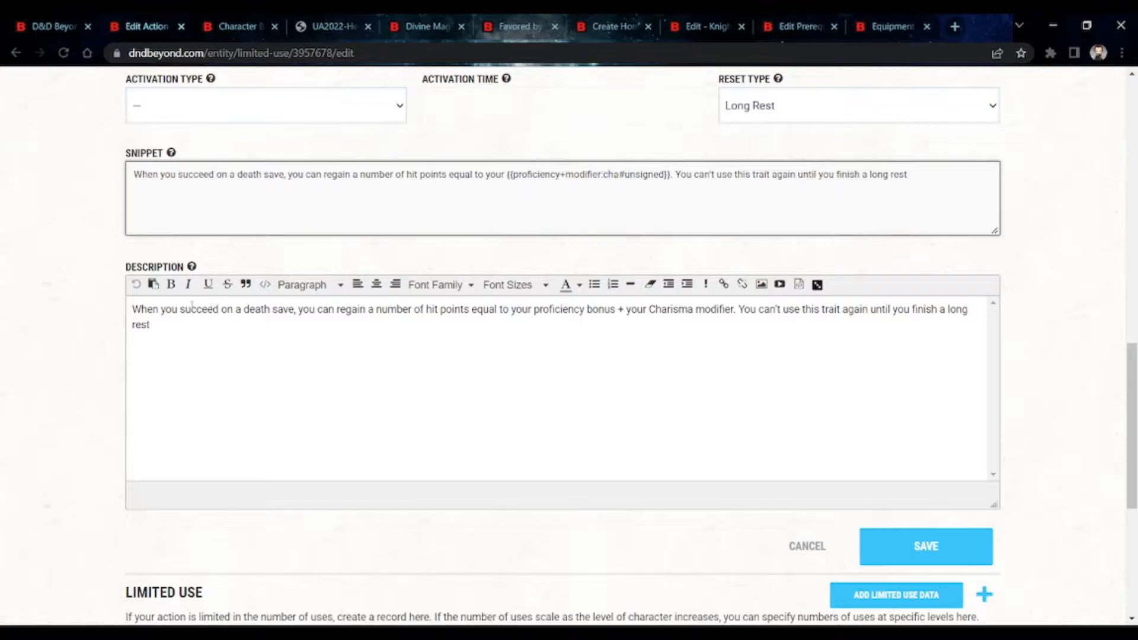
pyautogui.moveTo(190, 309); pyautogui.dragTo(486, 330)
pyautogui.click(486, 330)
pyautogui.hotkey('ctrl', 'a')
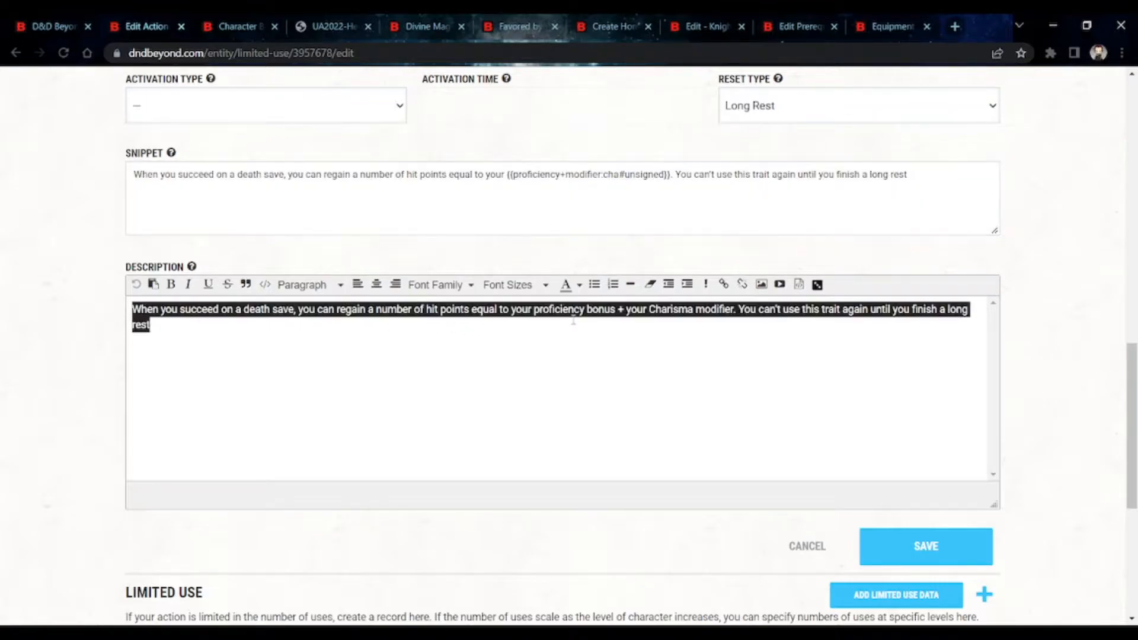
pyautogui.scroll(-4, 572, 321)
pyautogui.scroll(12, 572, 323)
pyautogui.scroll(4, 574, 324)
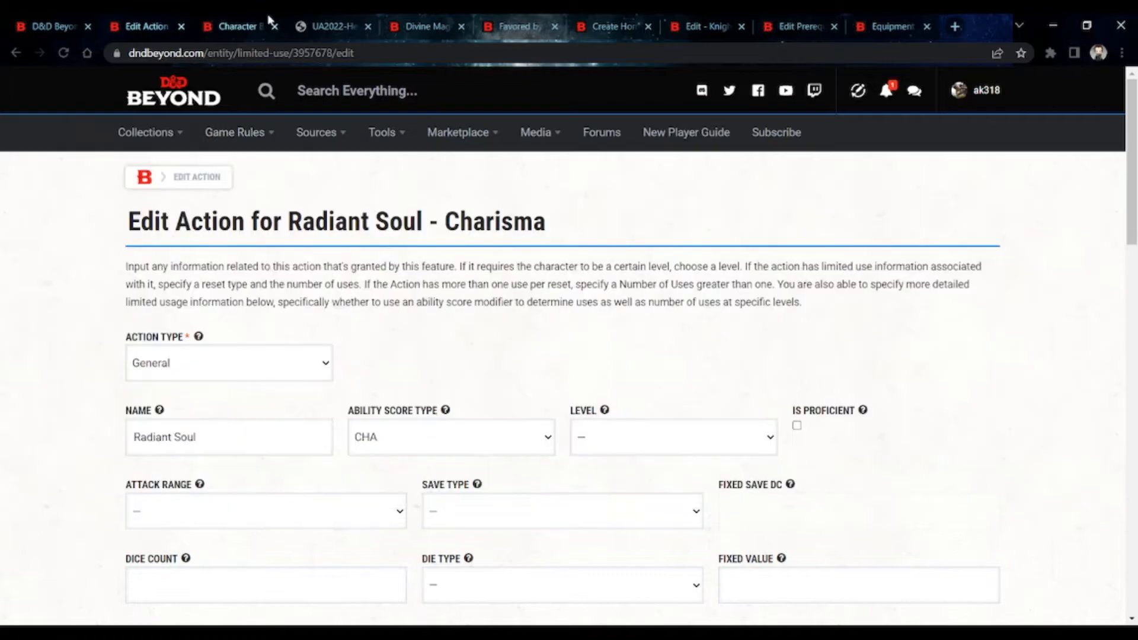
# In the character builder, expand the Radiant Soul trait and choose Charisma as its level 1 option
pyautogui.click(224, 30)
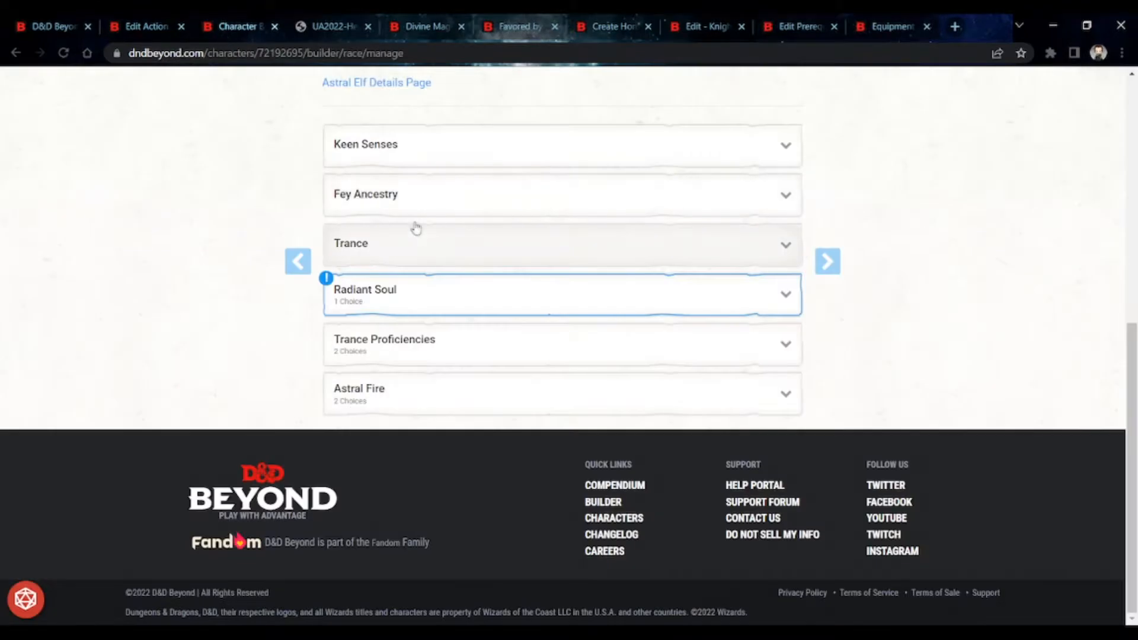
pyautogui.click(430, 291)
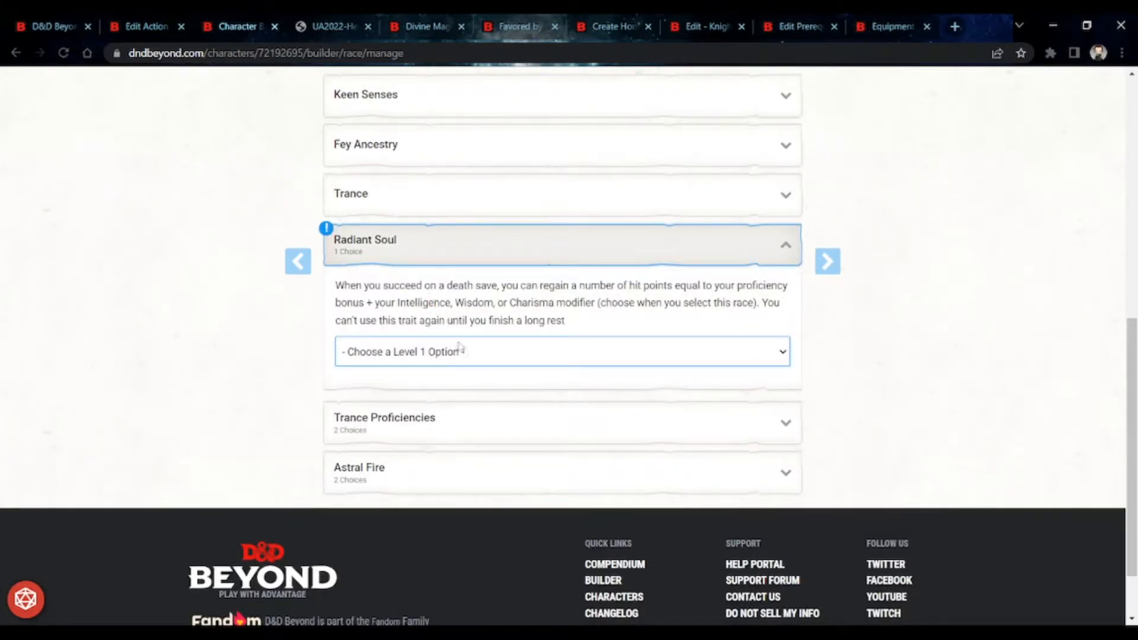
pyautogui.click(484, 387)
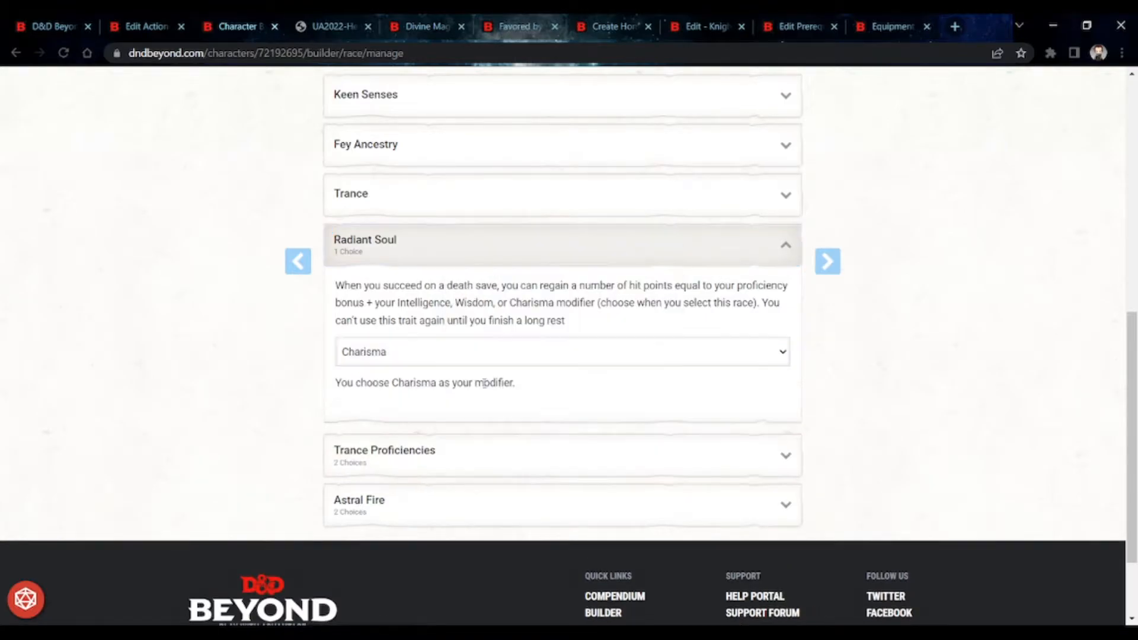
# Open the test character's sheet and filter its features and traits to show only the racial traits
pyautogui.scroll(5, 667, 198)
pyautogui.scroll(4, 787, 142)
pyautogui.click(819, 173)
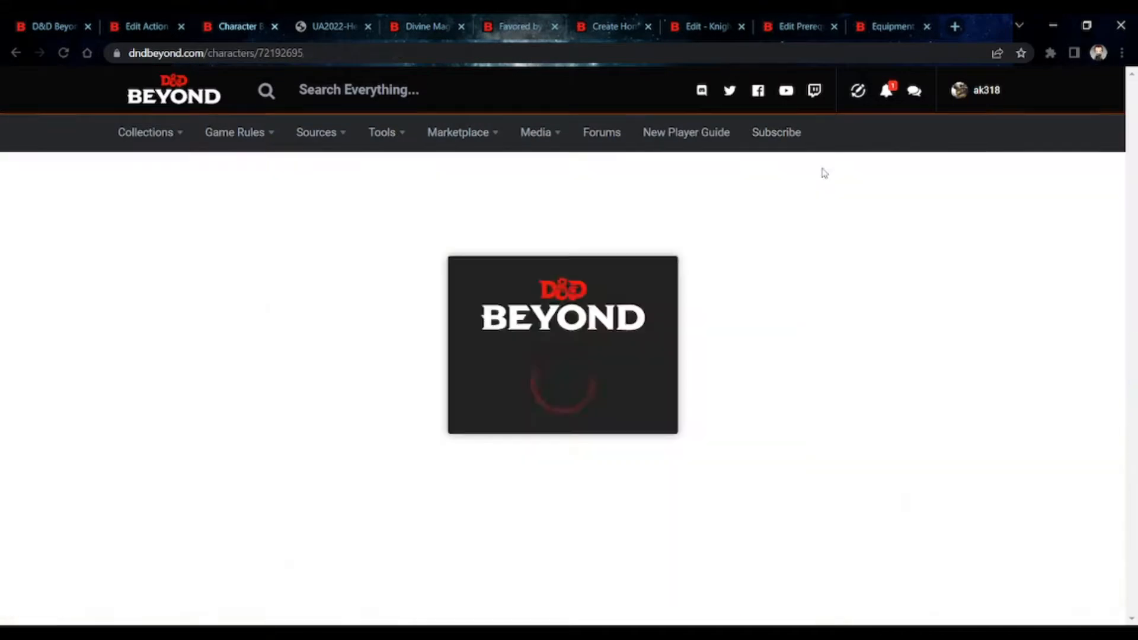
pyautogui.scroll(-3, 765, 225)
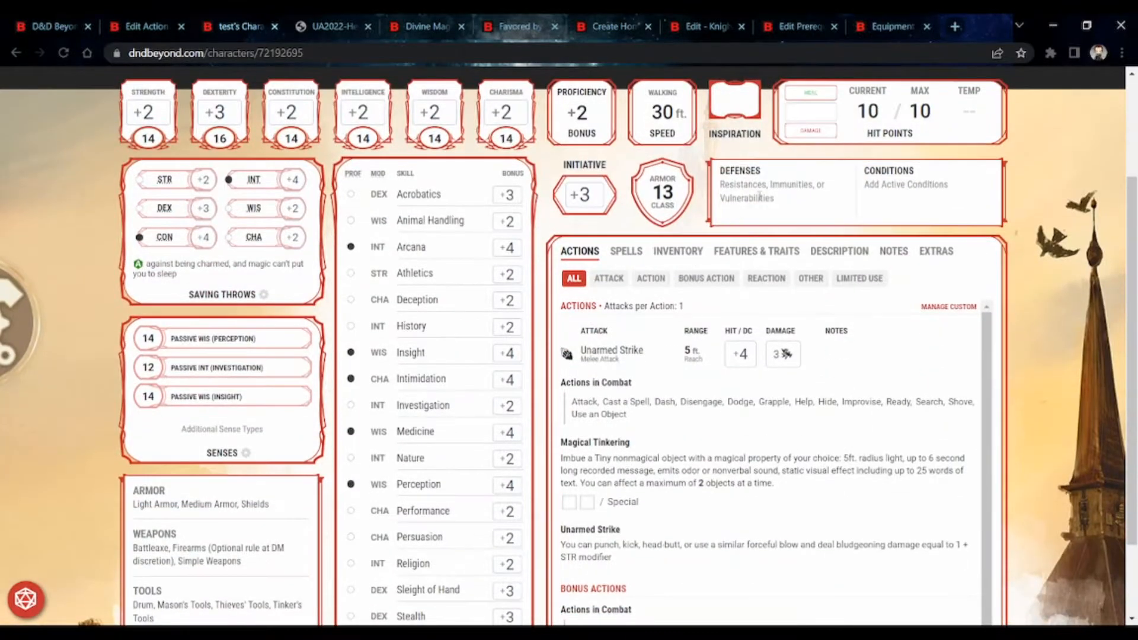
pyautogui.click(774, 252)
pyautogui.scroll(-3, 775, 261)
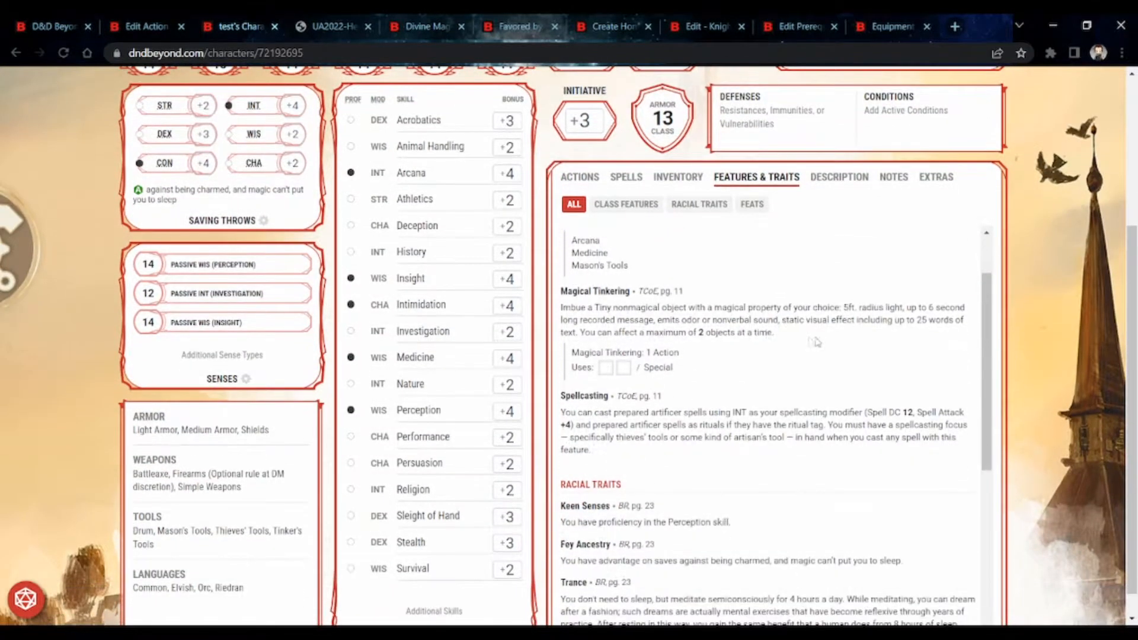
pyautogui.scroll(2, 692, 237)
pyautogui.click(705, 204)
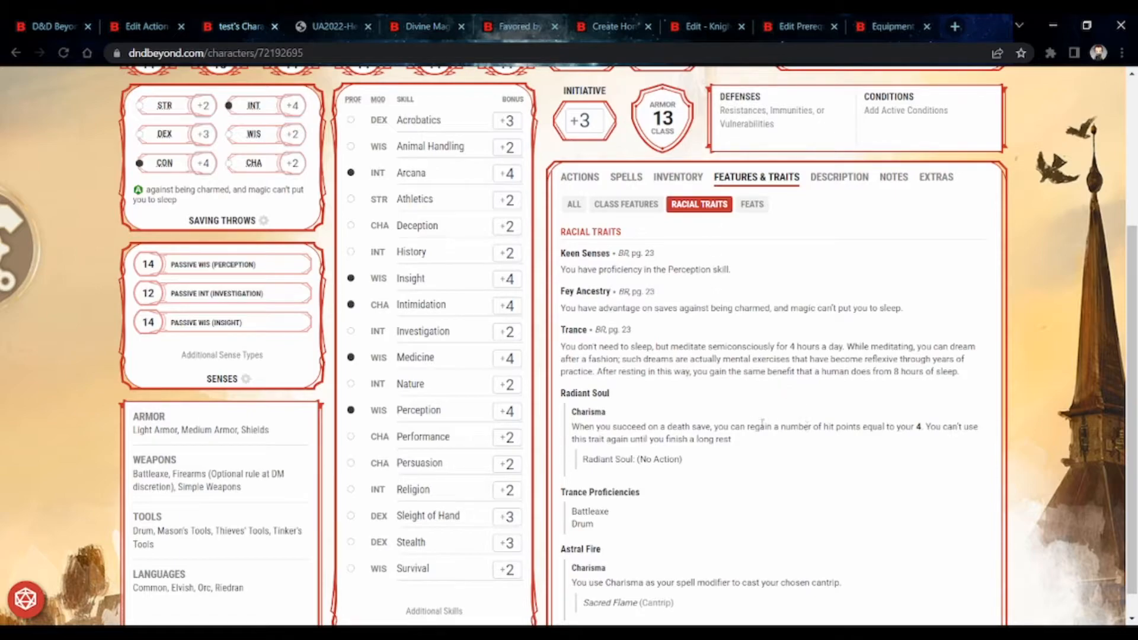
# Examine the Radiant Soul snippet with its calculated hit points, then view the details of the trait and its action
pyautogui.moveTo(578, 431); pyautogui.dragTo(721, 438)
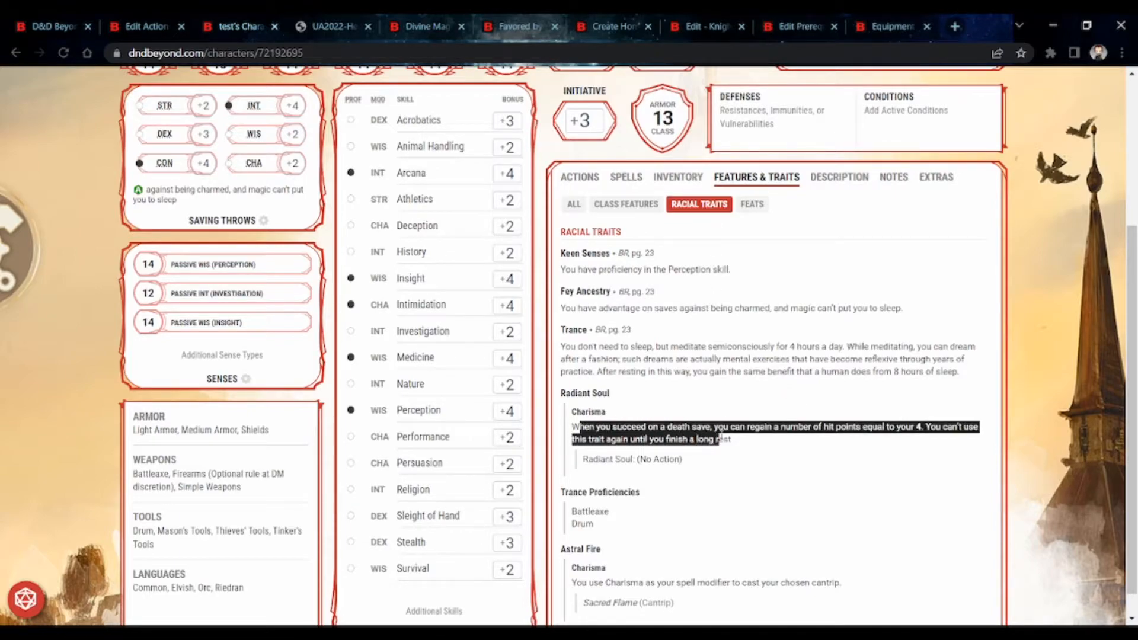
pyautogui.click(728, 434)
pyautogui.click(765, 485)
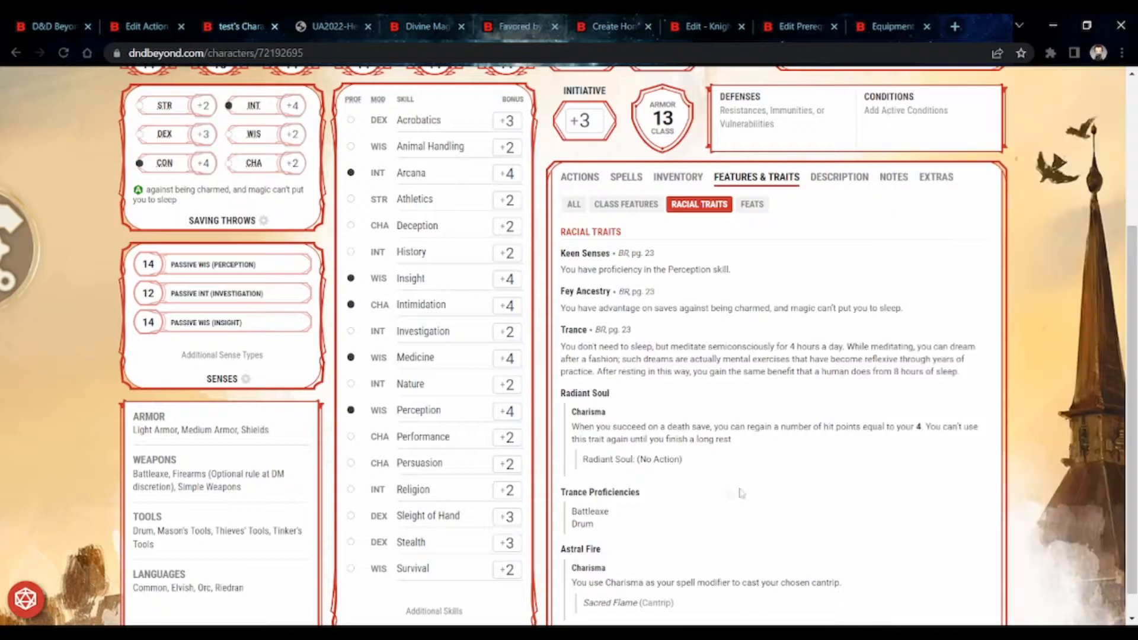
pyautogui.moveTo(916, 437); pyautogui.dragTo(916, 427)
pyautogui.click(916, 427)
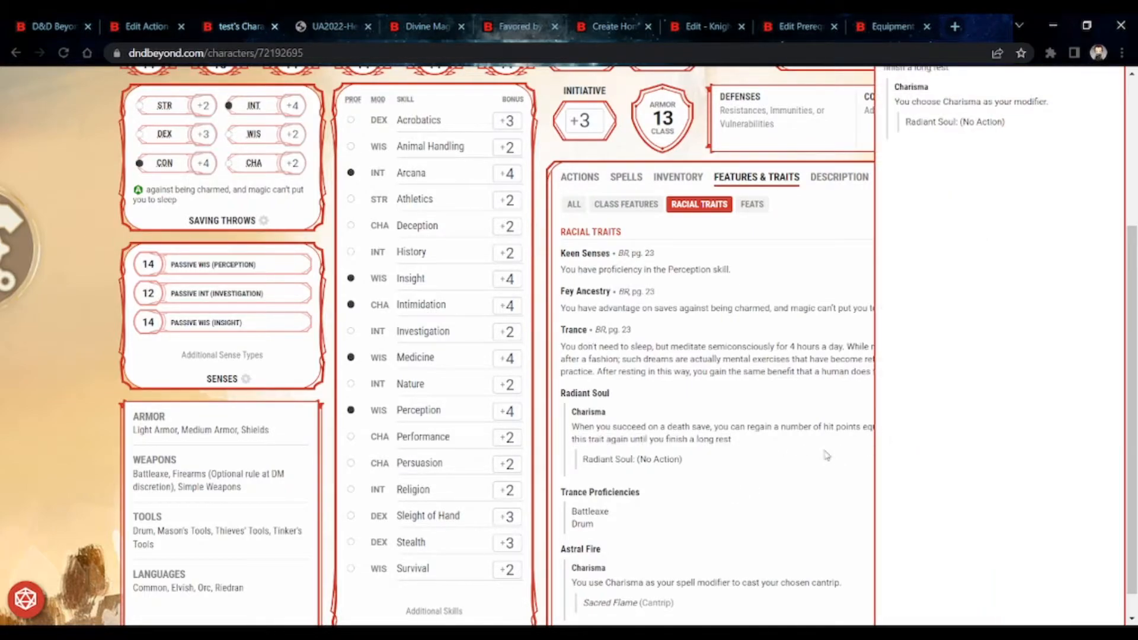
pyautogui.click(709, 388)
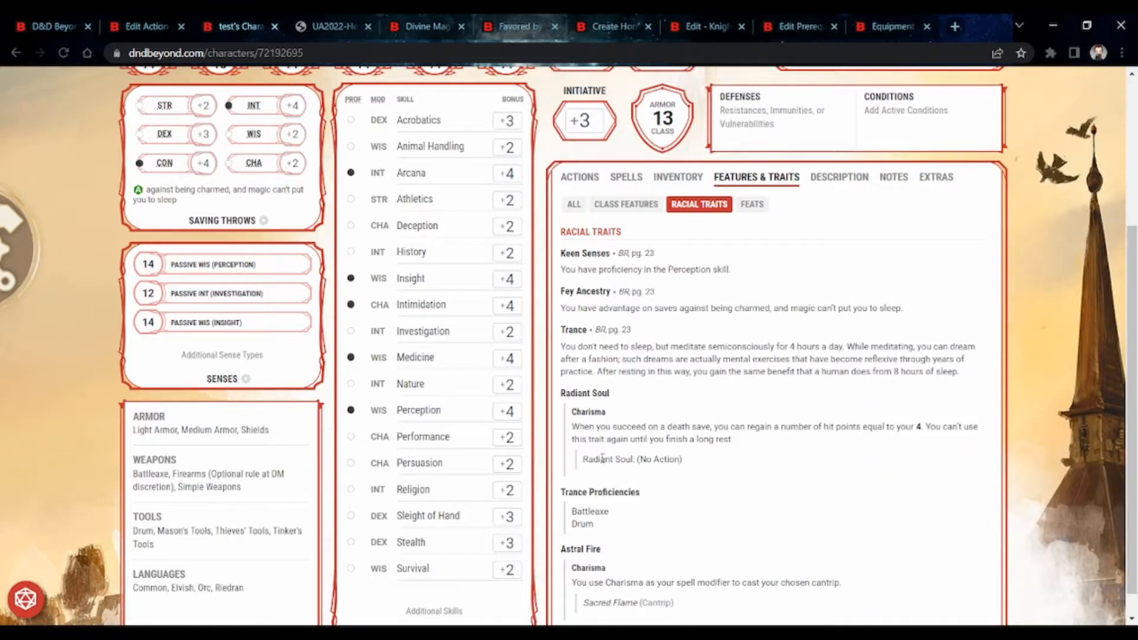
pyautogui.click(602, 458)
# Set the Radiant Soul action's activation type to Special and save the action
pyautogui.click(155, 24)
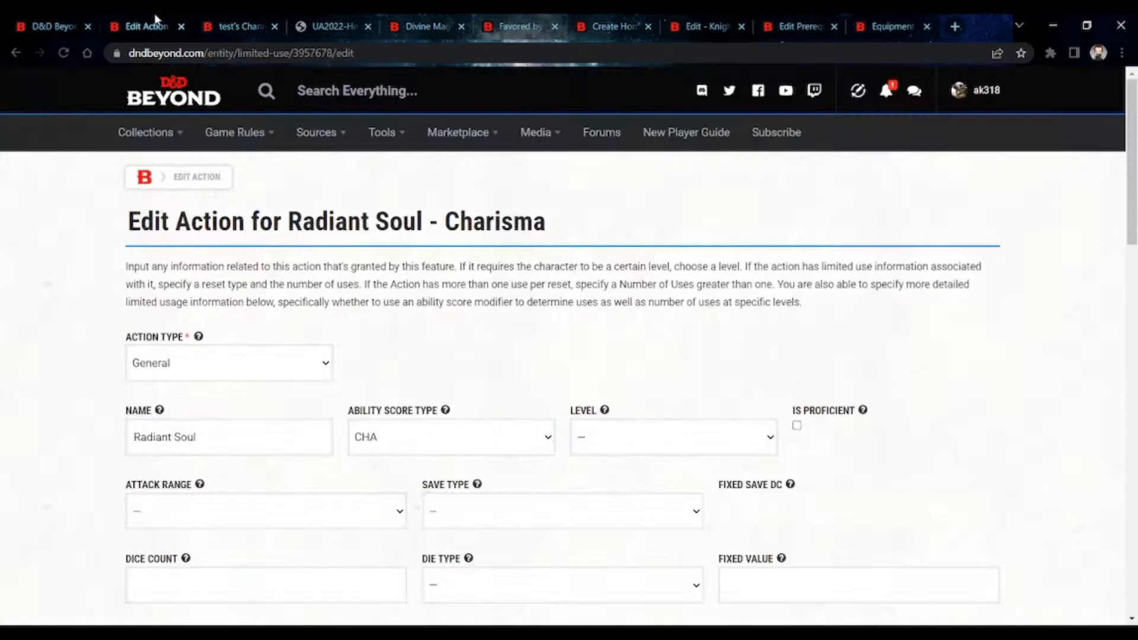
pyautogui.scroll(-15, 397, 314)
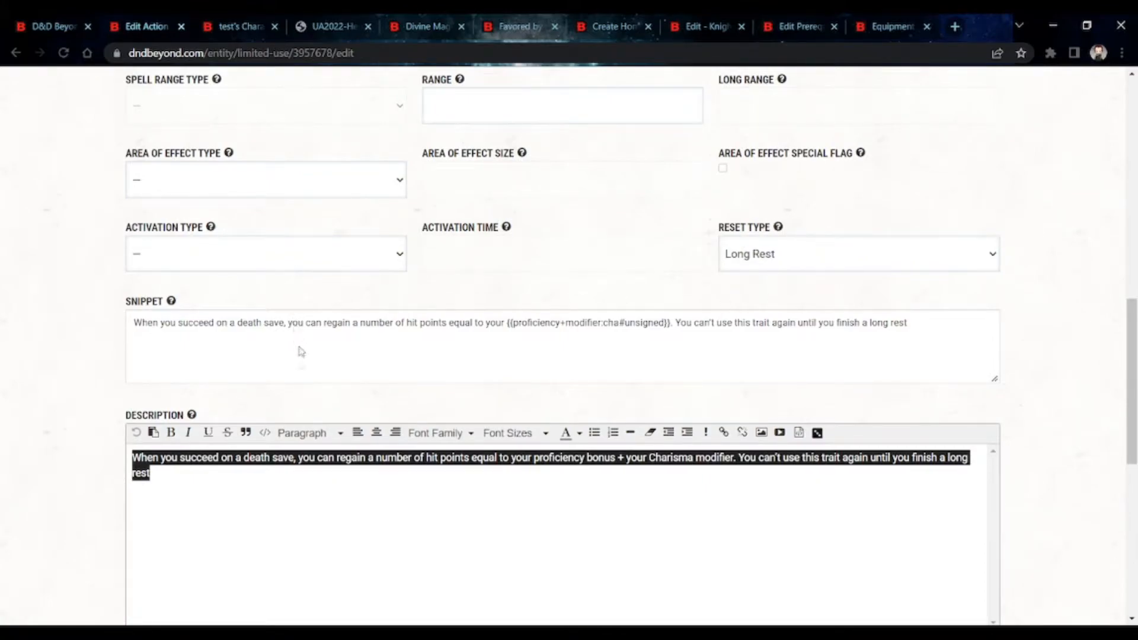
pyautogui.click(302, 379)
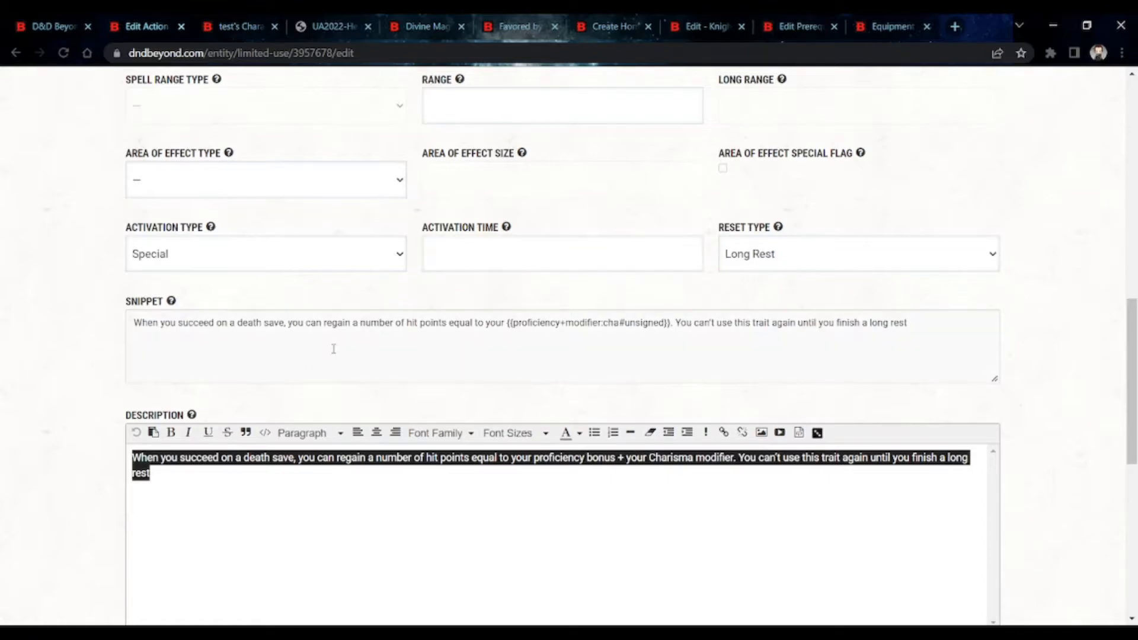
pyautogui.scroll(-5, 492, 350)
pyautogui.click(926, 394)
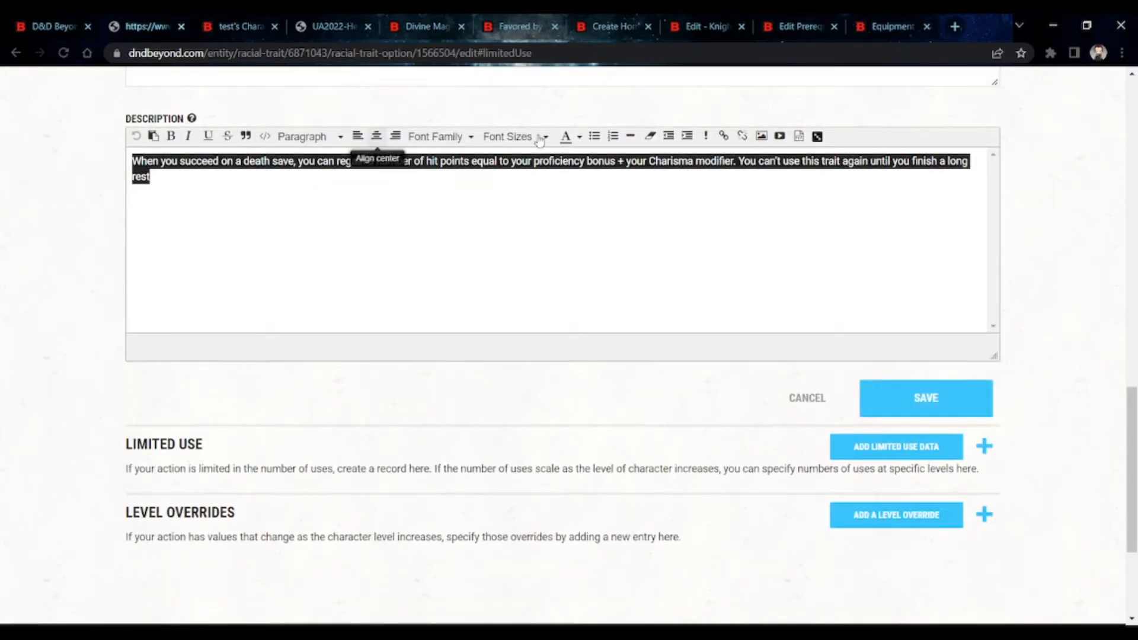
# Check the Radiant Soul entry on the character sheet, then review the Charisma option's edit page
pyautogui.click(228, 27)
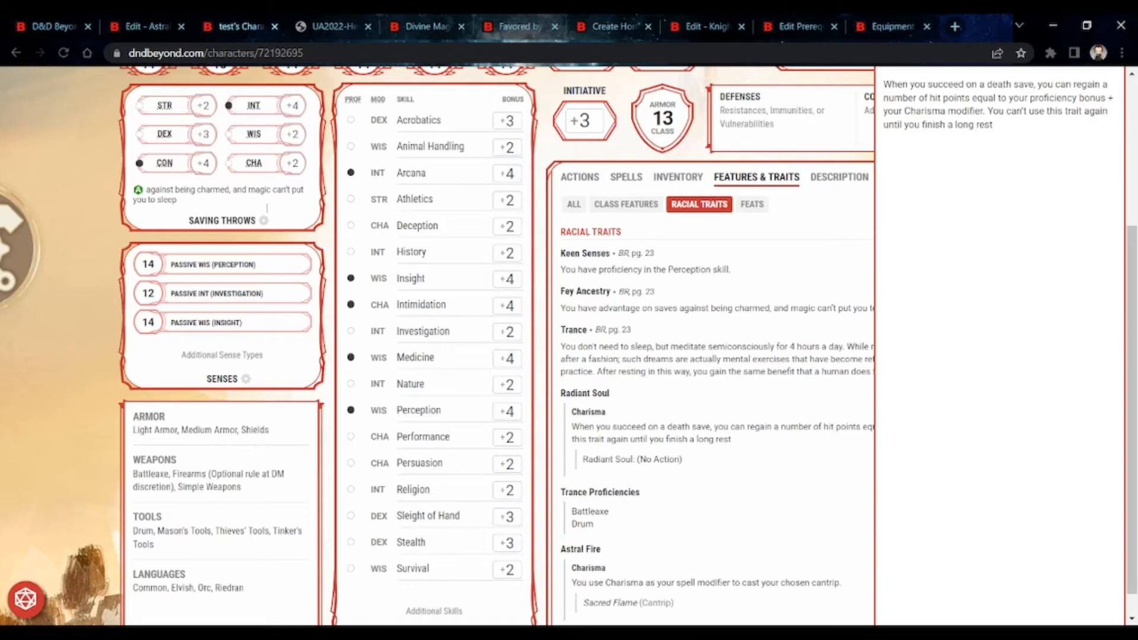
pyautogui.click(537, 306)
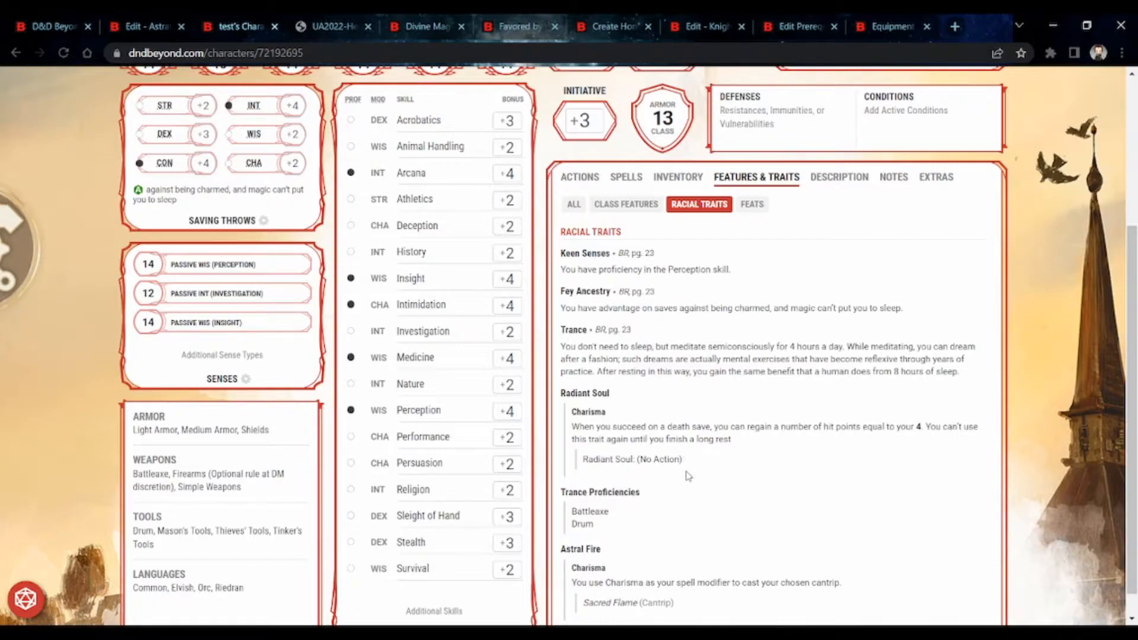
pyautogui.scroll(3, 573, 403)
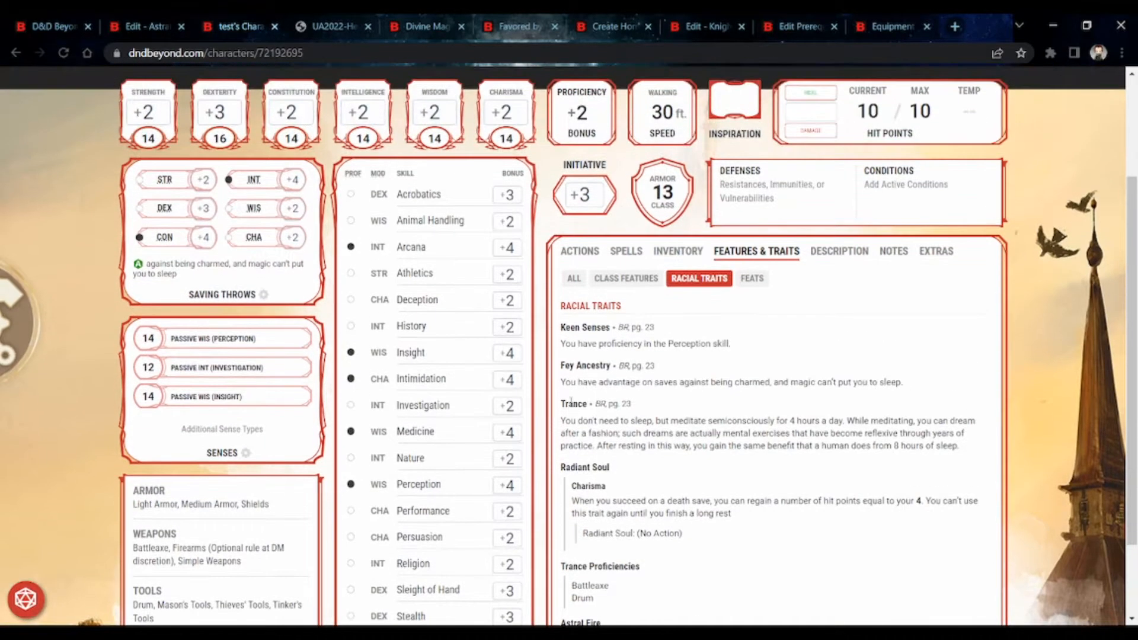
pyautogui.scroll(-3, 616, 364)
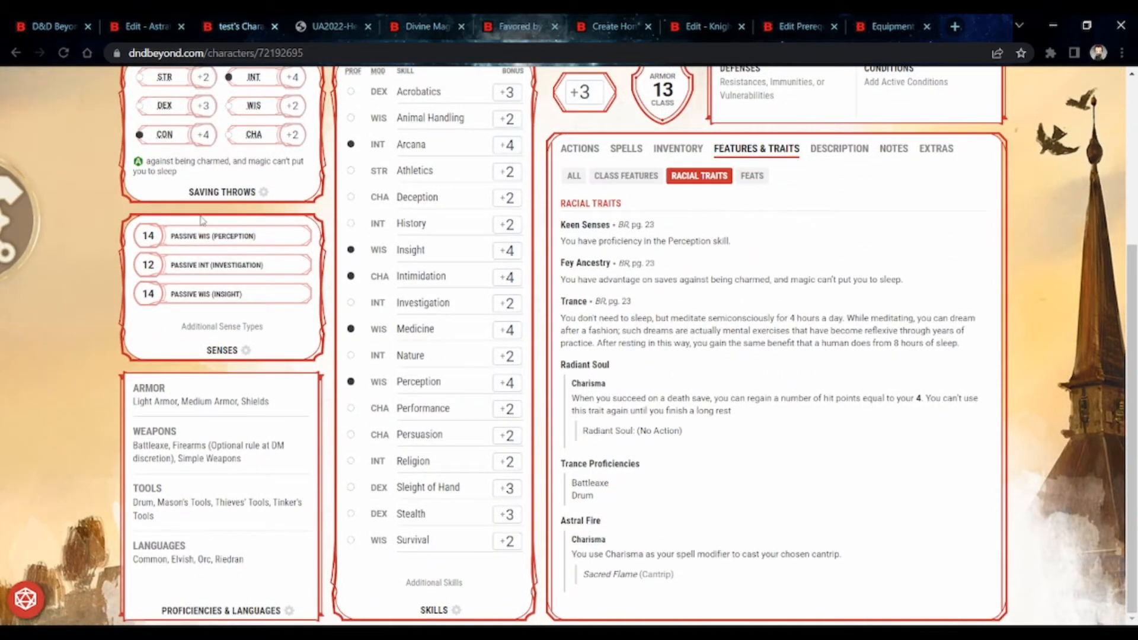
pyautogui.click(148, 26)
pyautogui.scroll(3, 350, 219)
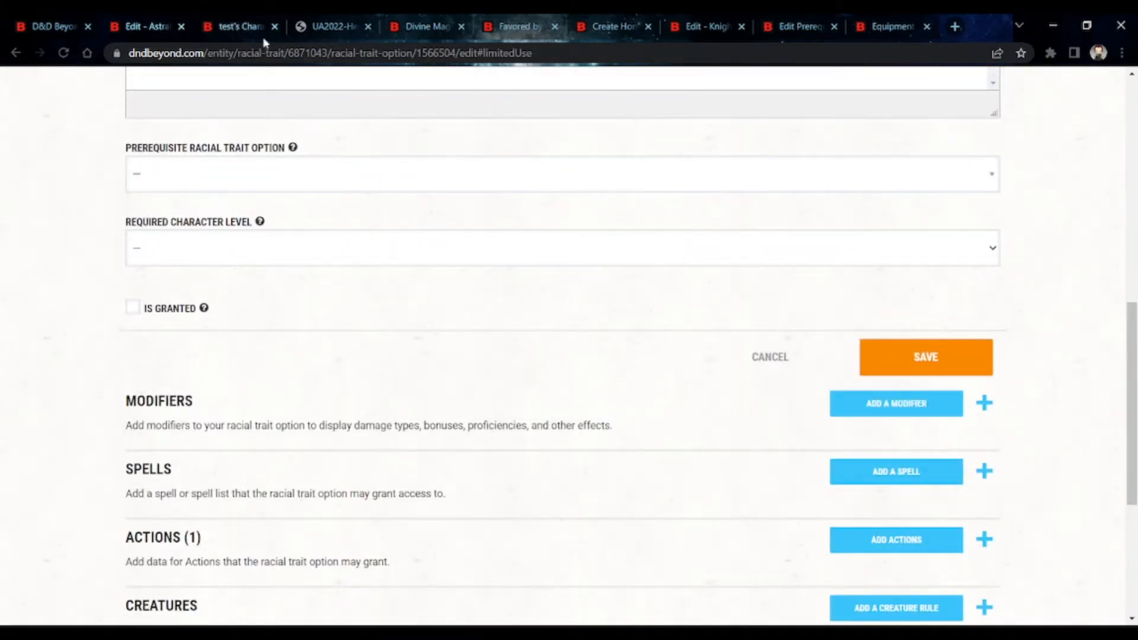
# View the character's actions on the sheet, filtered to the Other category
pyautogui.click(215, 27)
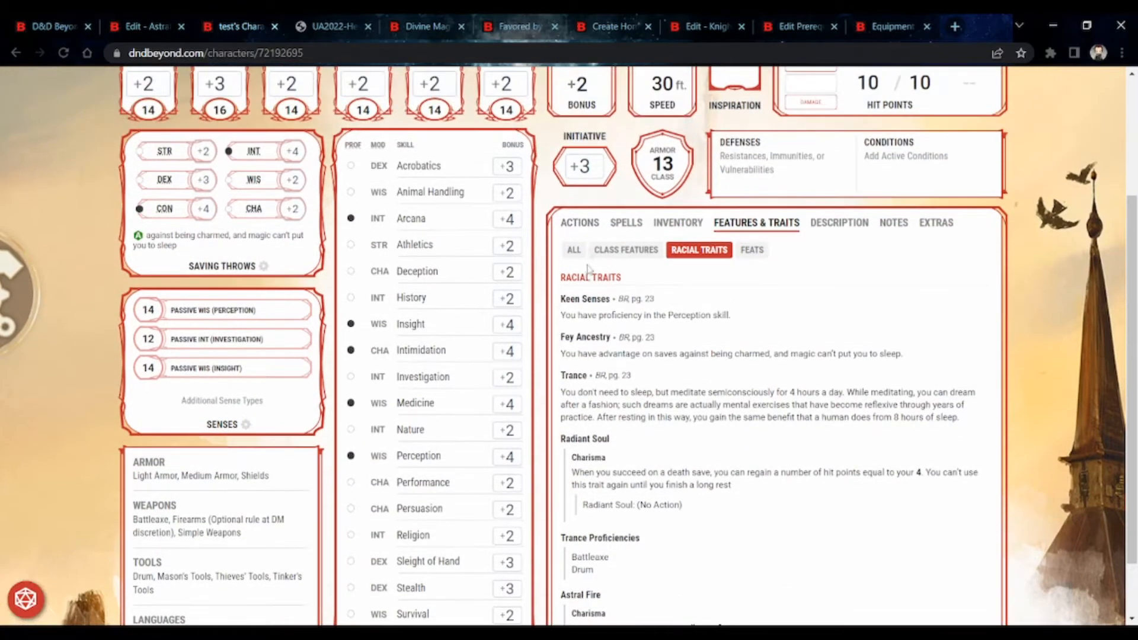
pyautogui.click(580, 222)
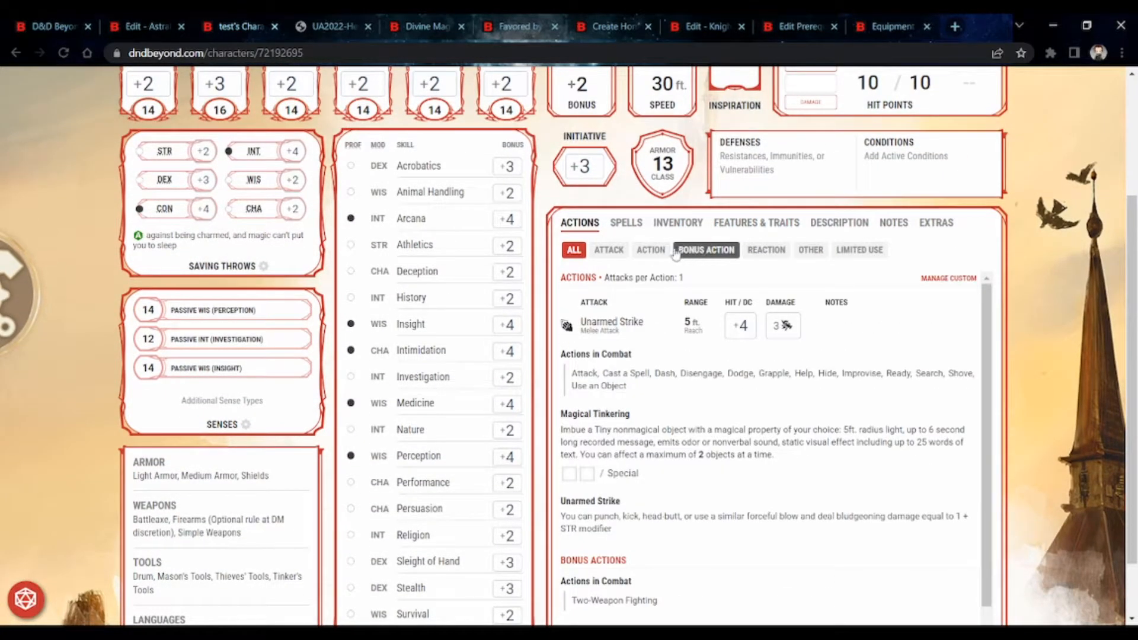
pyautogui.click(810, 250)
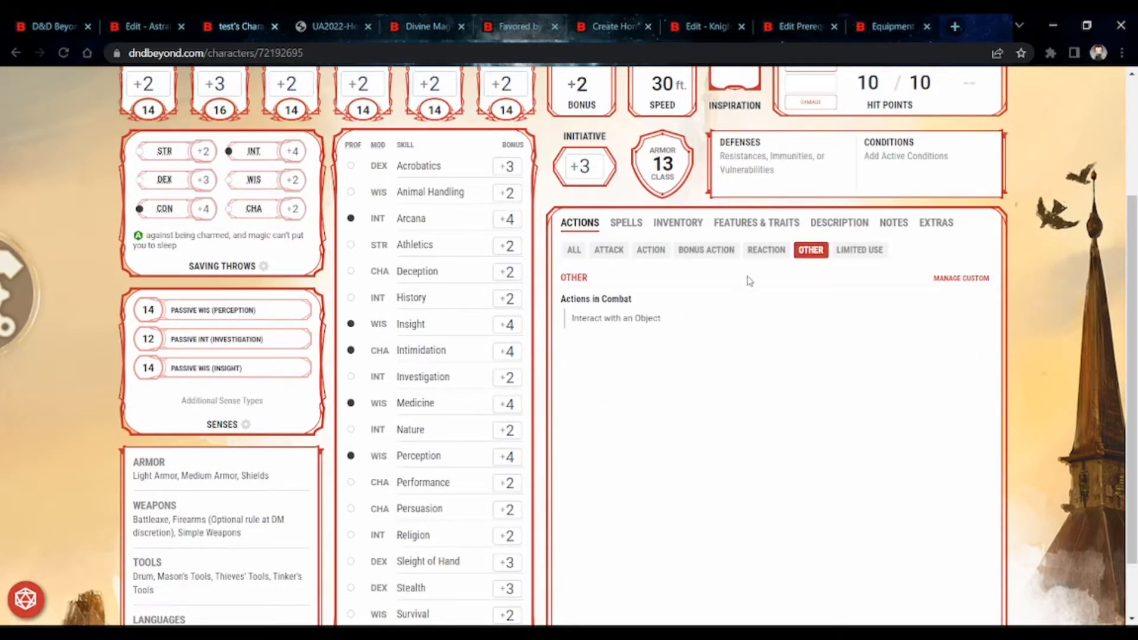
# Reload the character sheet and look for Radiant Soul in the Other, Limited Use, Bonus Action, Reaction and Attack categories
pyautogui.press('F5')
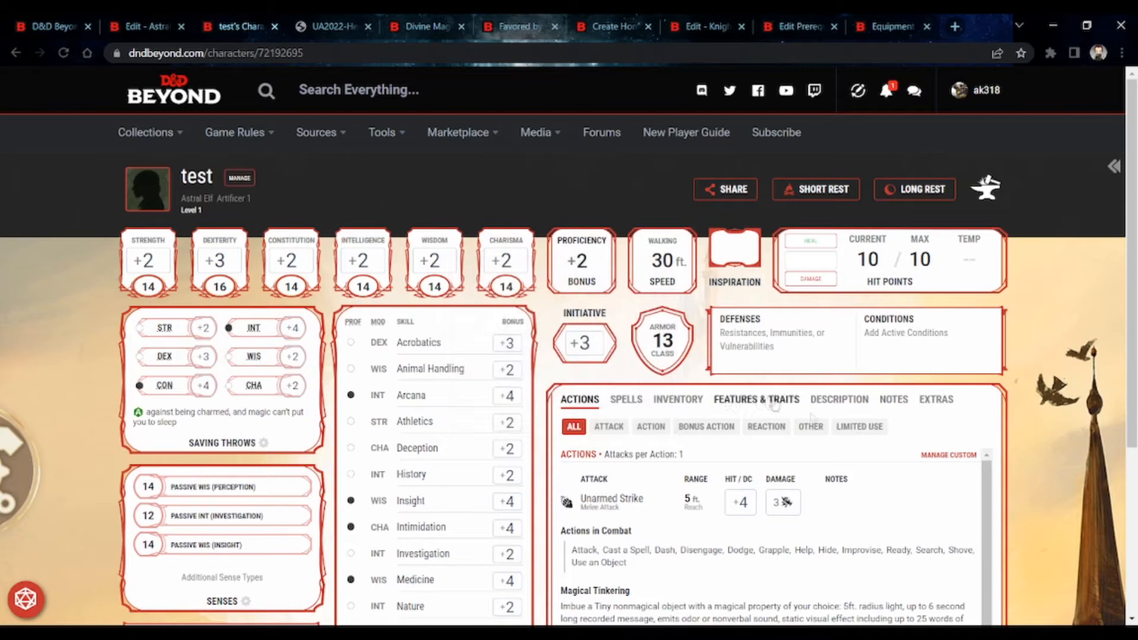
pyautogui.click(825, 426)
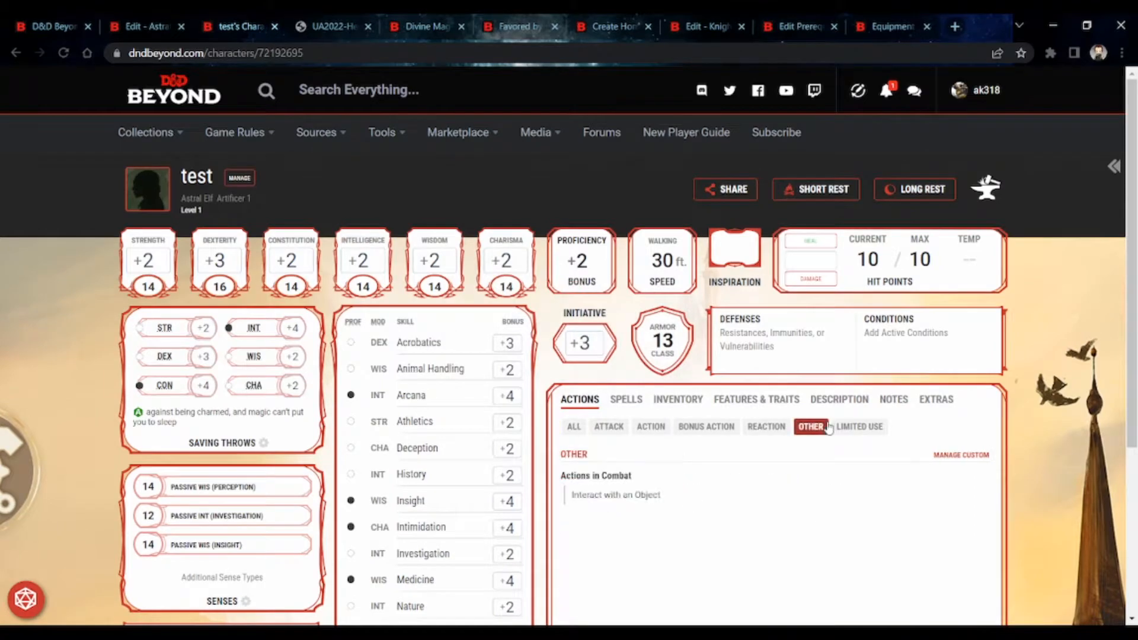
pyautogui.click(861, 426)
pyautogui.click(809, 426)
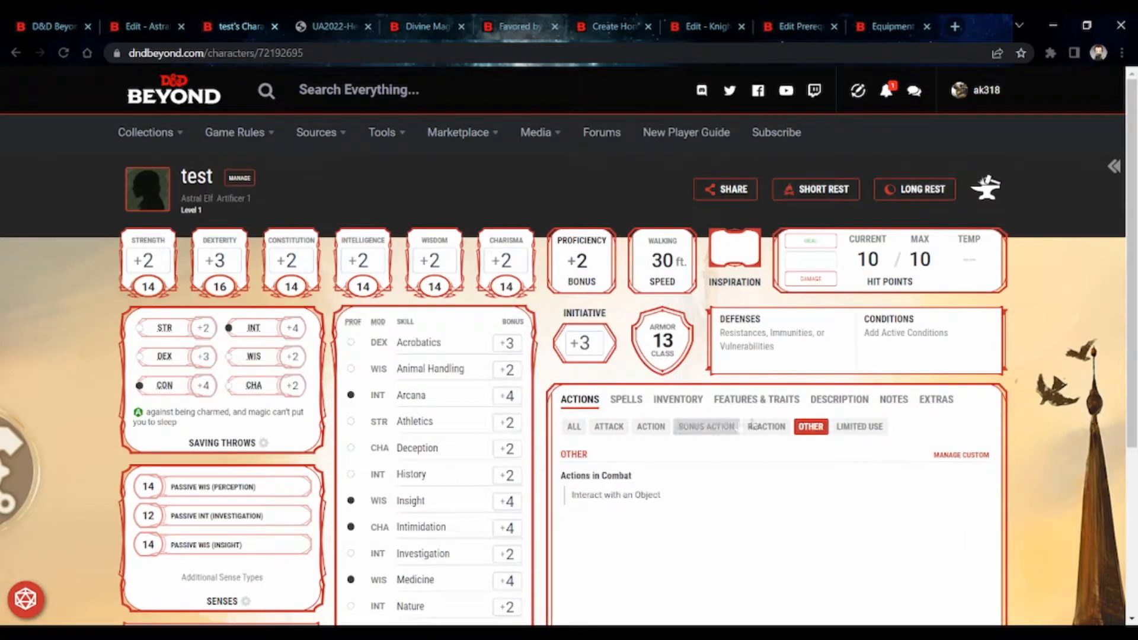
pyautogui.click(705, 426)
pyautogui.click(765, 426)
pyautogui.click(616, 427)
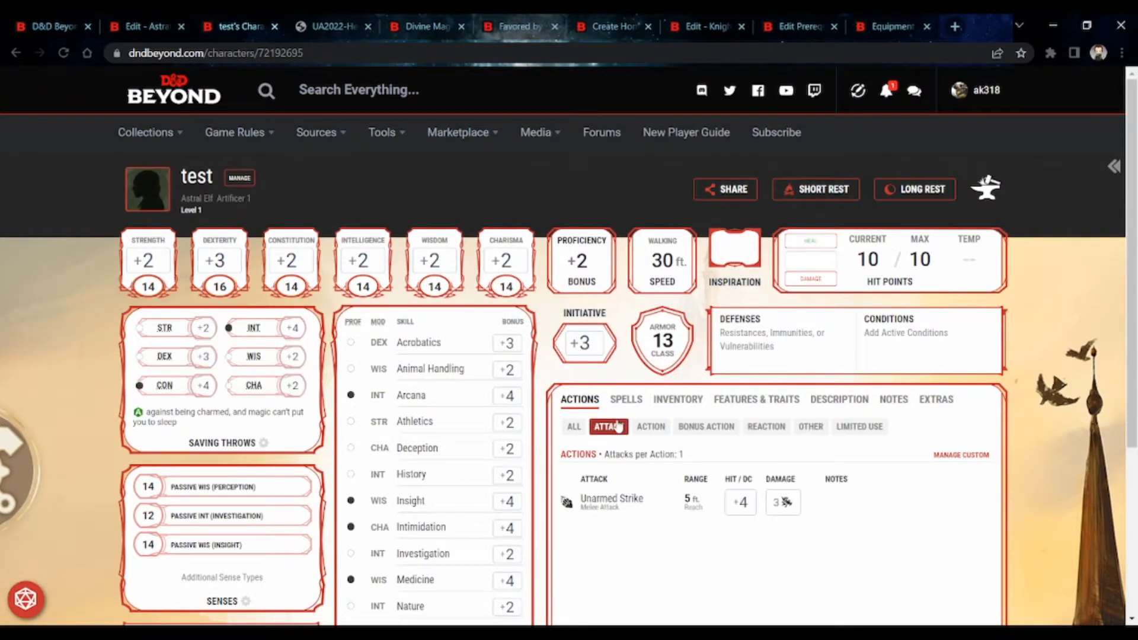
# View all actions on the test character sheet, then look through the character's description details
pyautogui.click(581, 425)
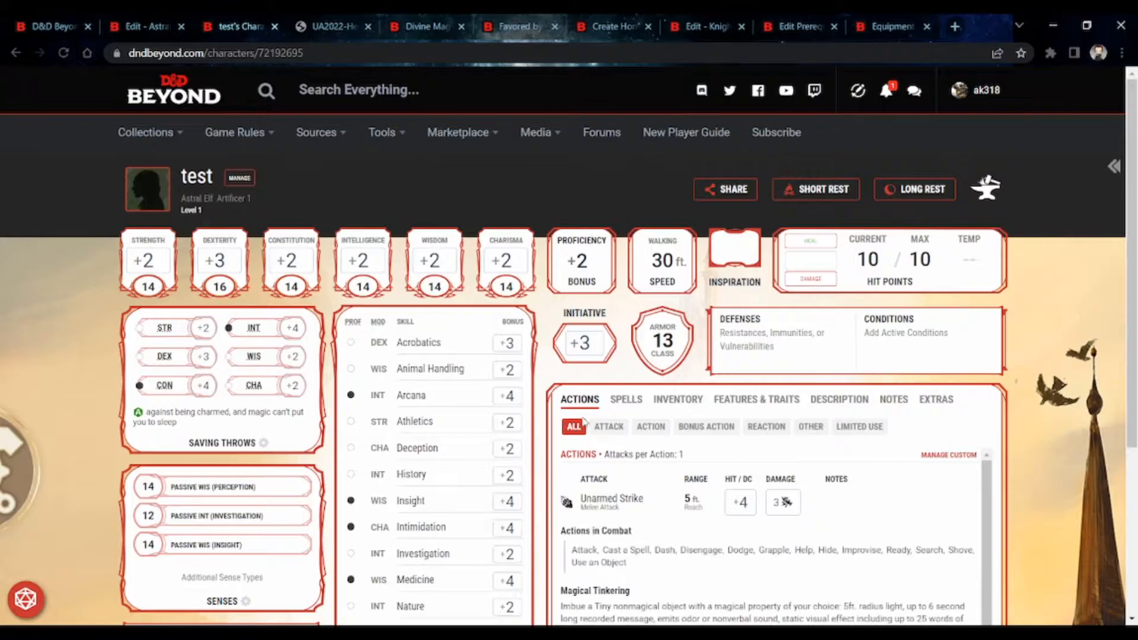
pyautogui.click(762, 400)
pyautogui.click(861, 402)
pyautogui.scroll(-1, 862, 408)
pyautogui.scroll(-2, 862, 407)
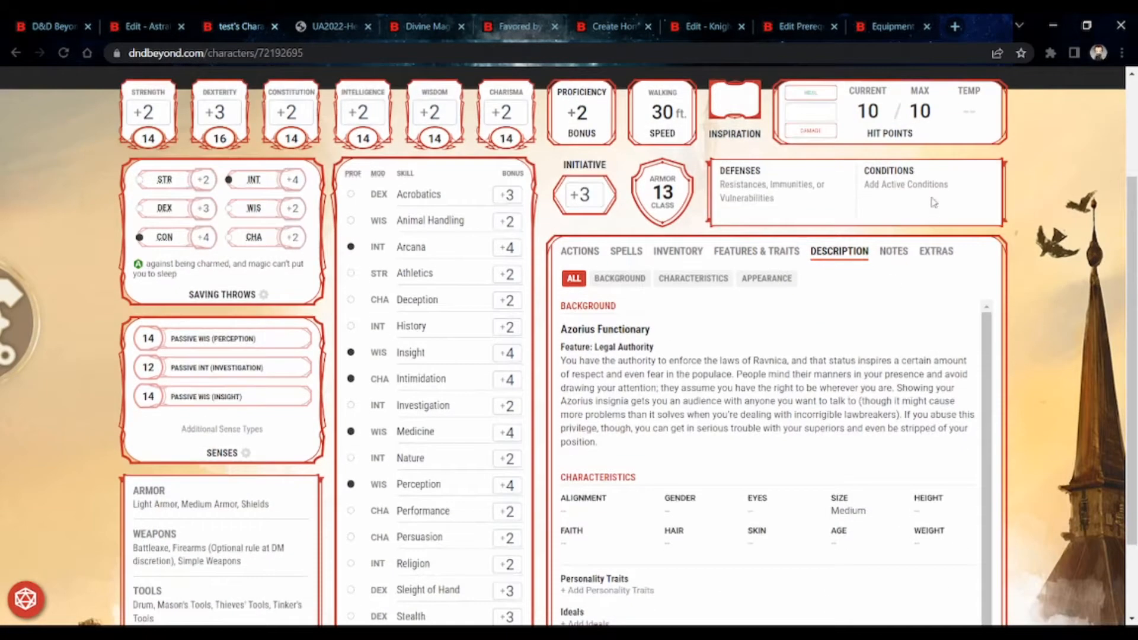
pyautogui.scroll(-1, 686, 320)
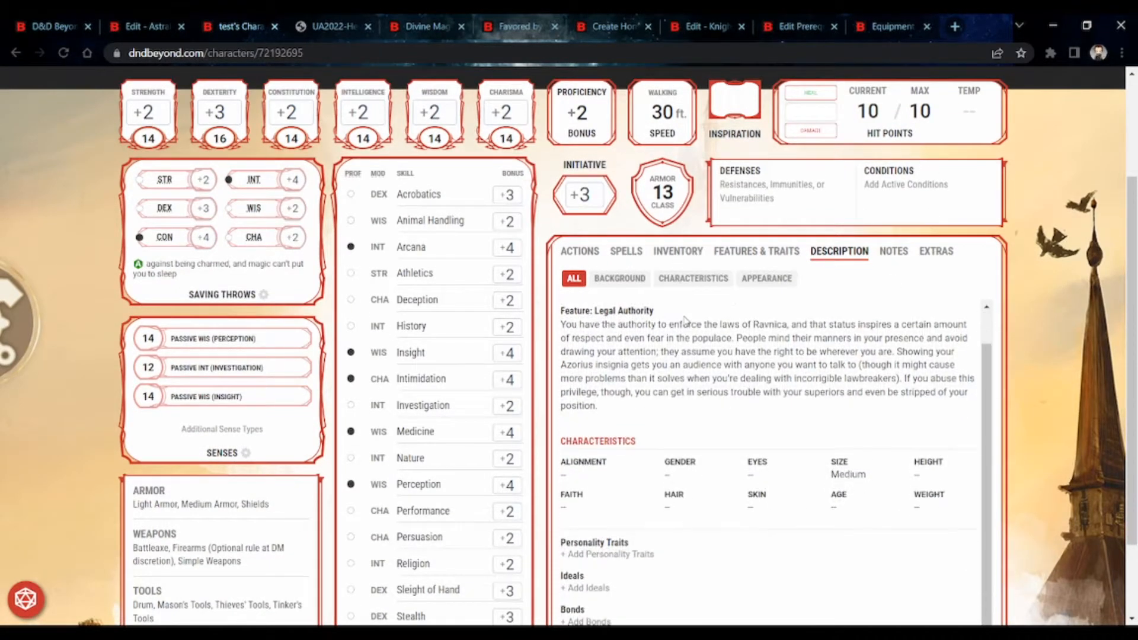
# Examine the Radiant Soul trait among the character's features and traits, viewing its detail pane and closing it again
pyautogui.click(775, 261)
pyautogui.scroll(-8, 782, 351)
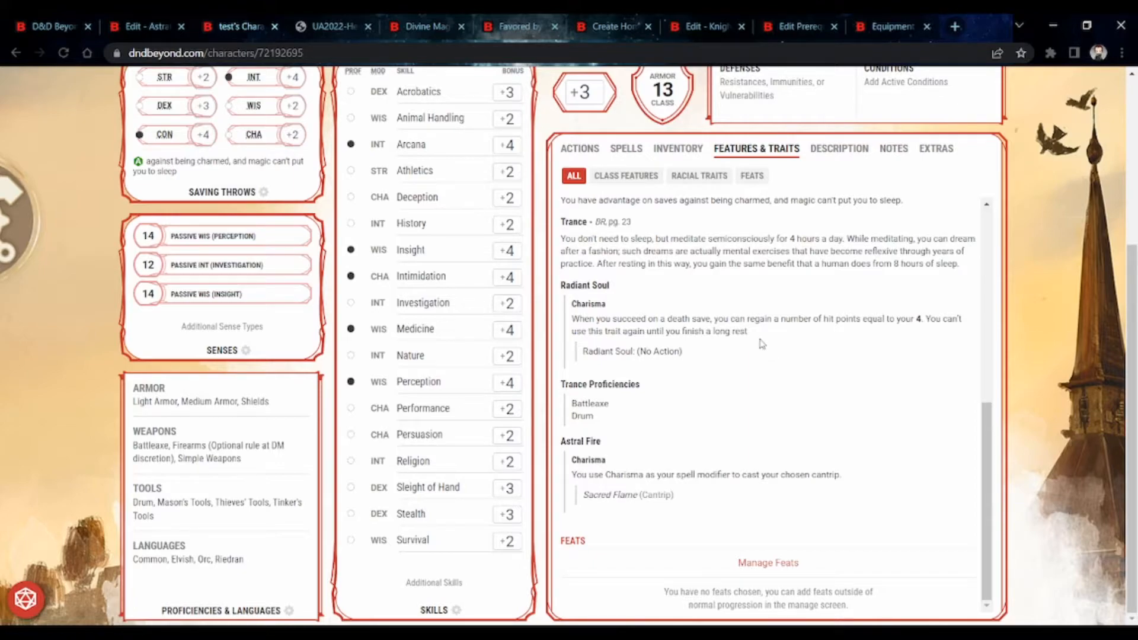
pyautogui.moveTo(769, 340); pyautogui.dragTo(575, 316)
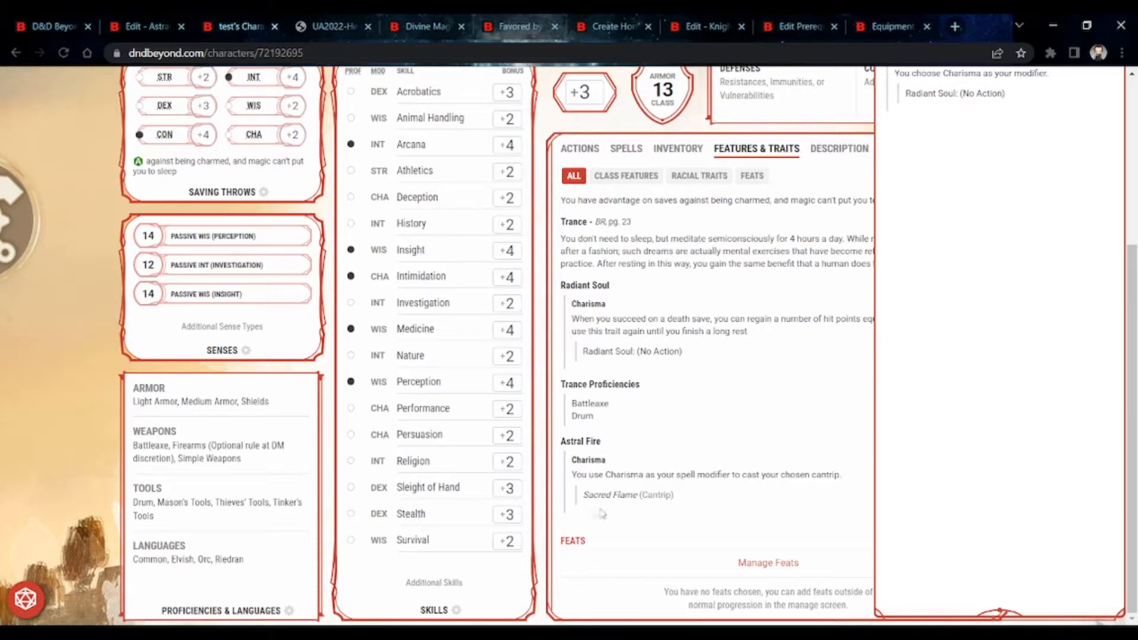
pyautogui.click(540, 517)
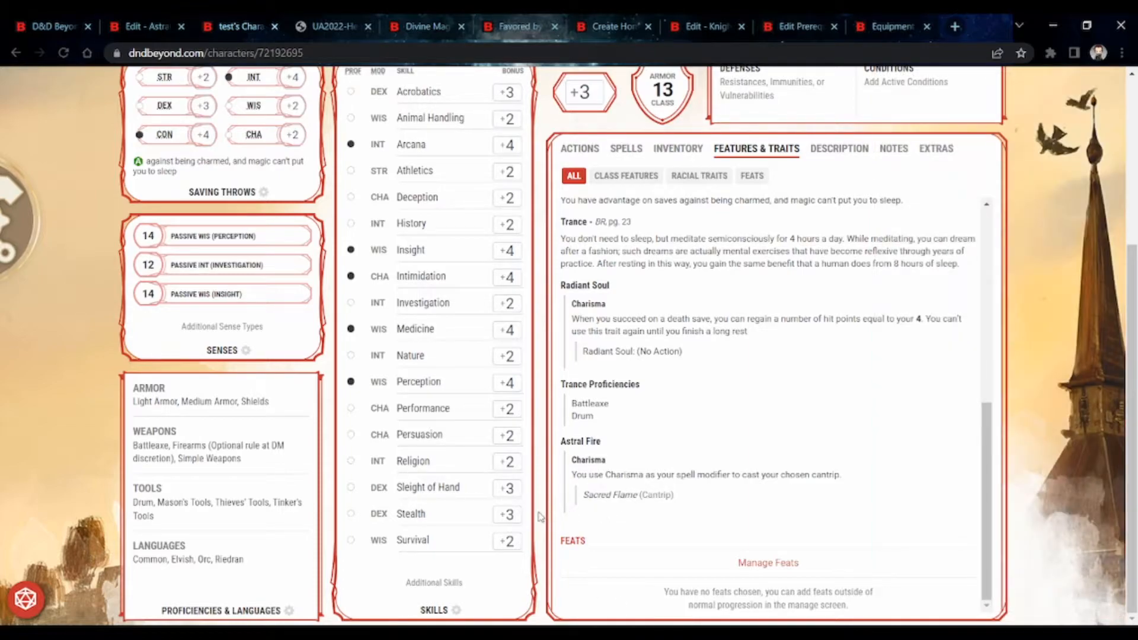
# Review the snippet and description on Radiant Soul's Charisma option edit page, then close that page
pyautogui.click(128, 33)
pyautogui.scroll(15, 292, 290)
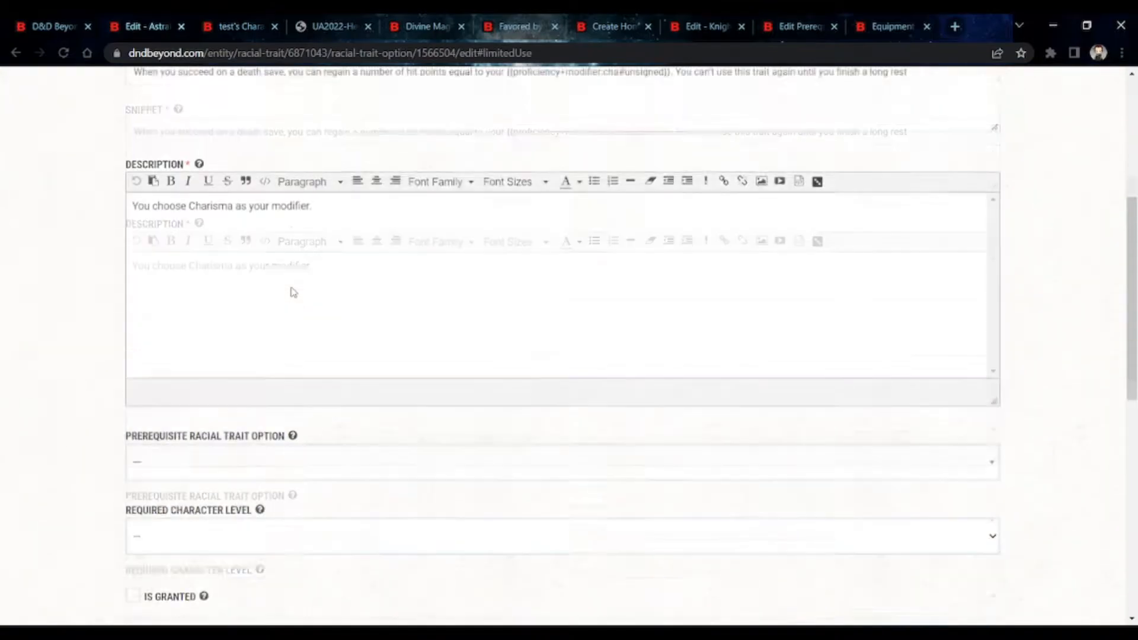
pyautogui.scroll(-7, 292, 290)
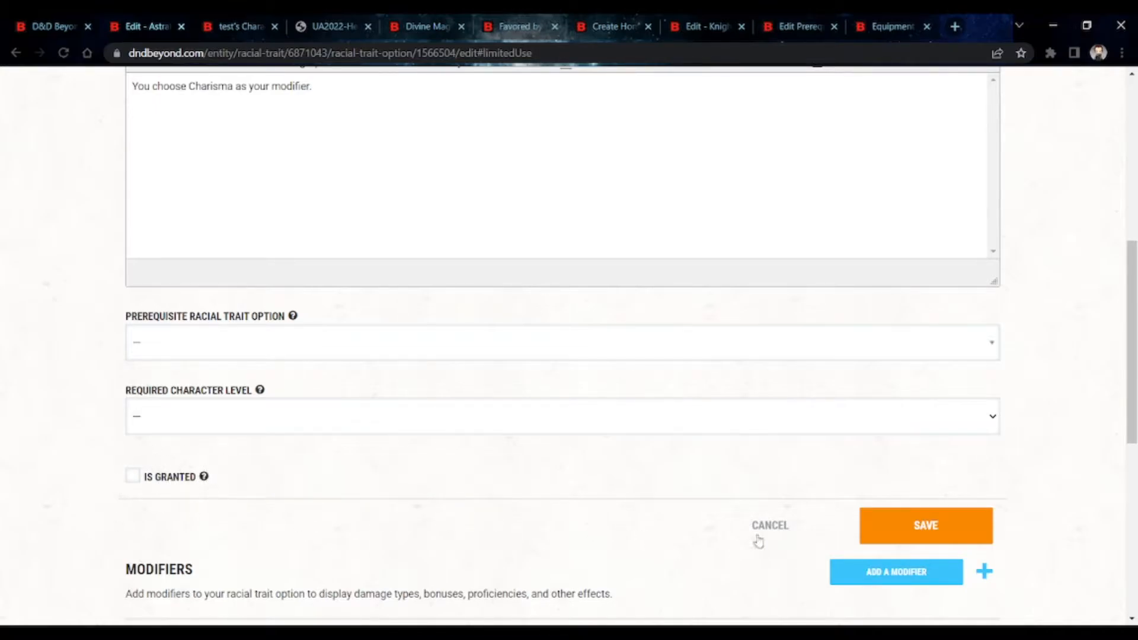
pyautogui.click(792, 526)
pyautogui.hotkey('alt', 'Tab')
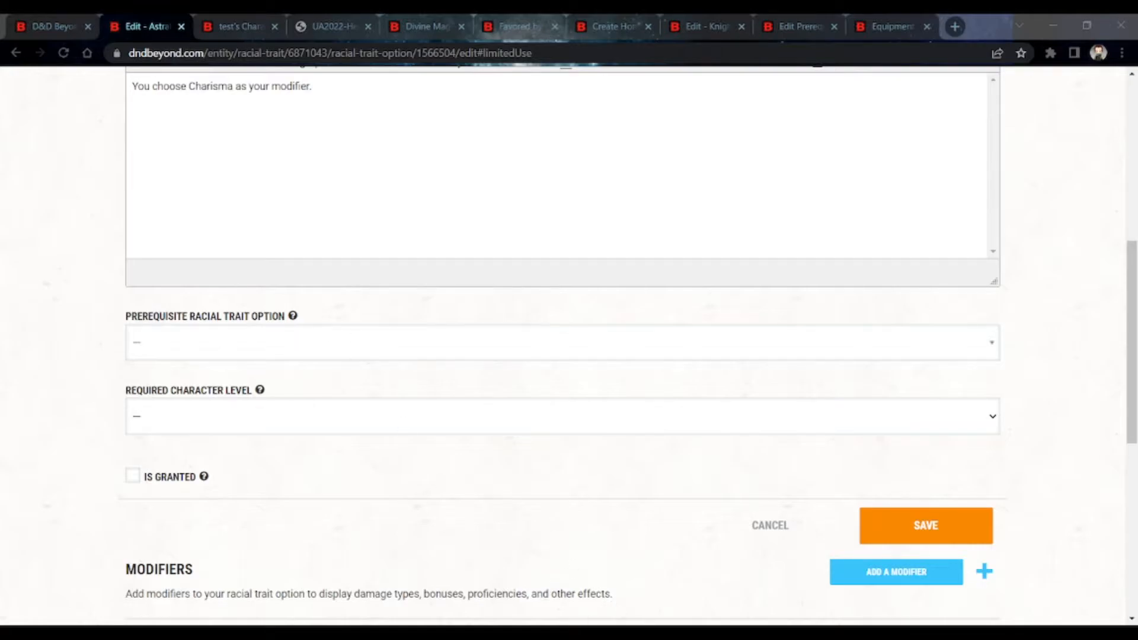
pyautogui.scroll(6, 164, 80)
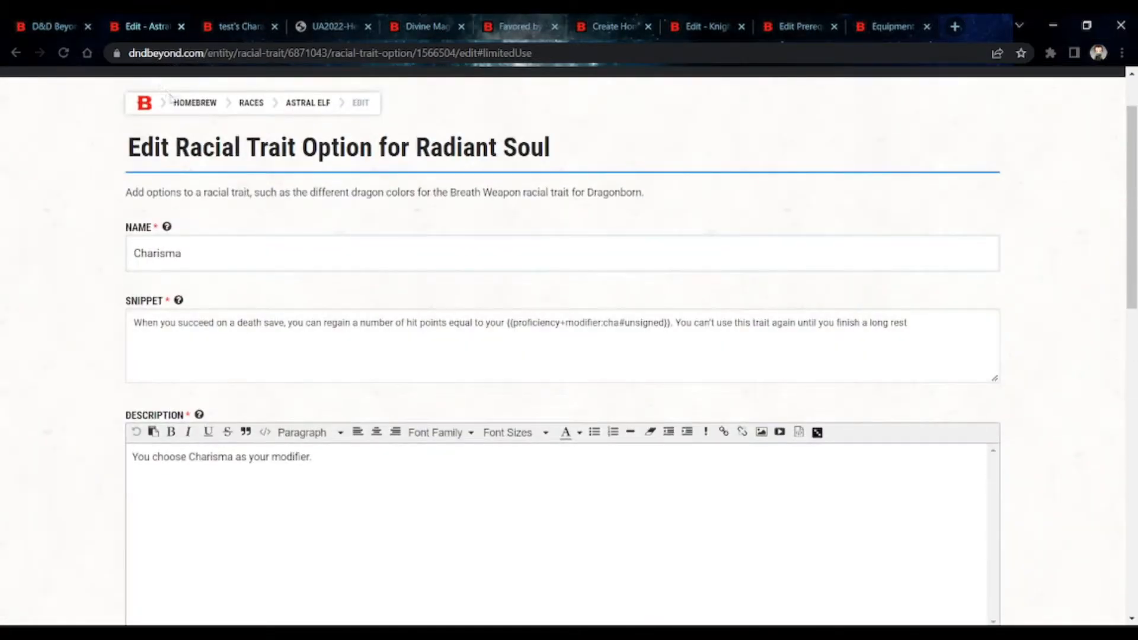
pyautogui.click(181, 26)
# Open the test character in the Character Builder and review its source and optional feature preferences on the Home page
pyautogui.scroll(3, 174, 83)
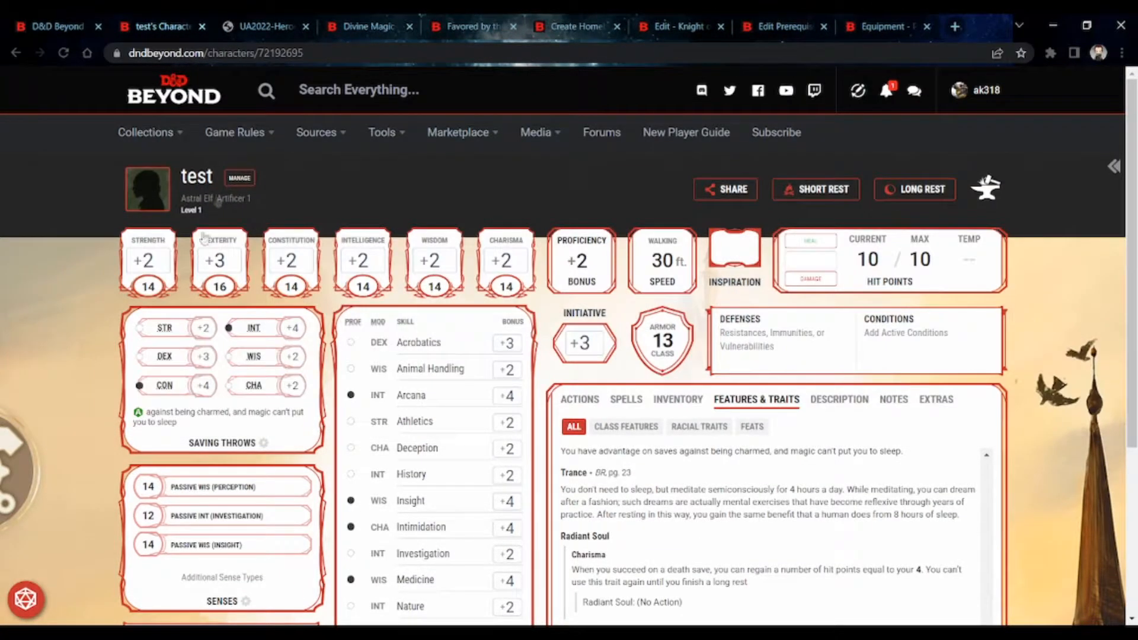
pyautogui.click(236, 176)
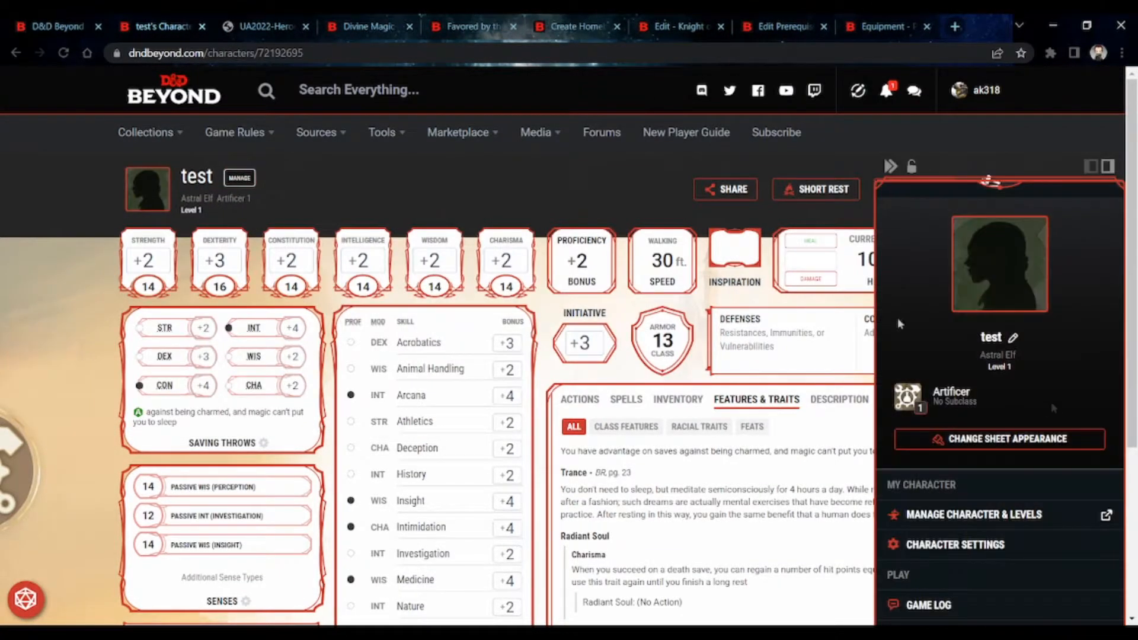
pyautogui.click(927, 514)
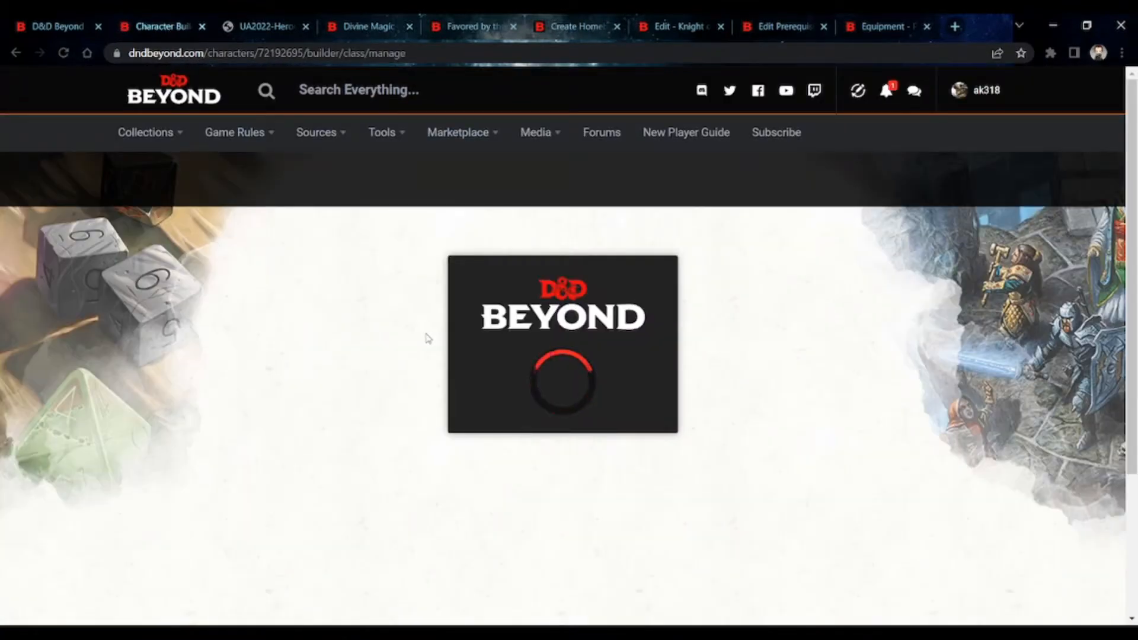
pyautogui.click(350, 184)
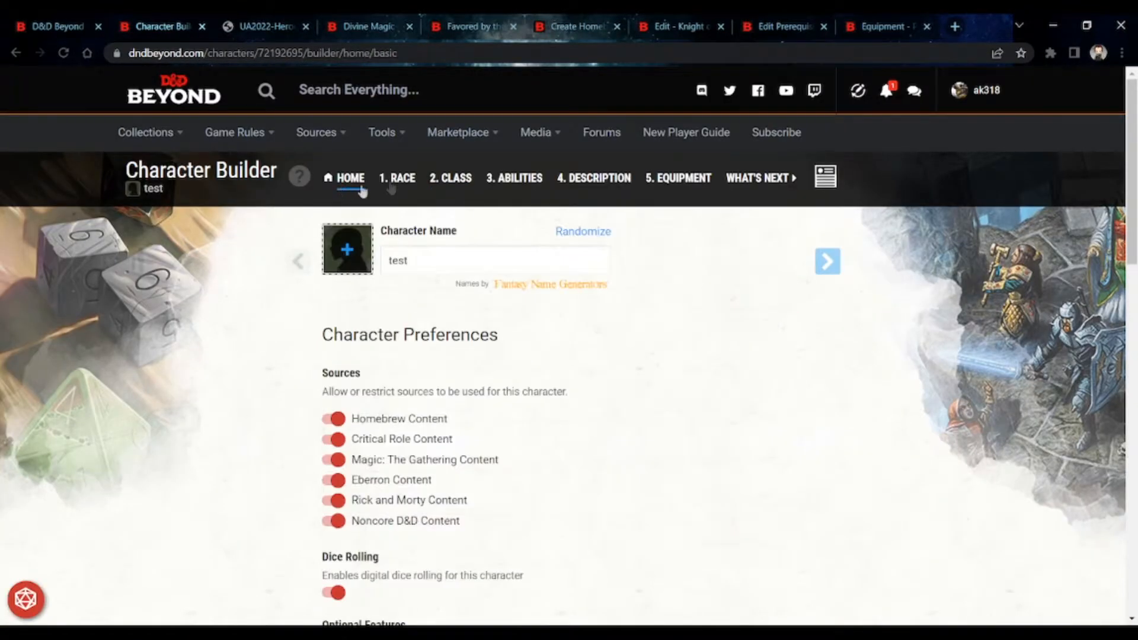
pyautogui.scroll(-2, 338, 237)
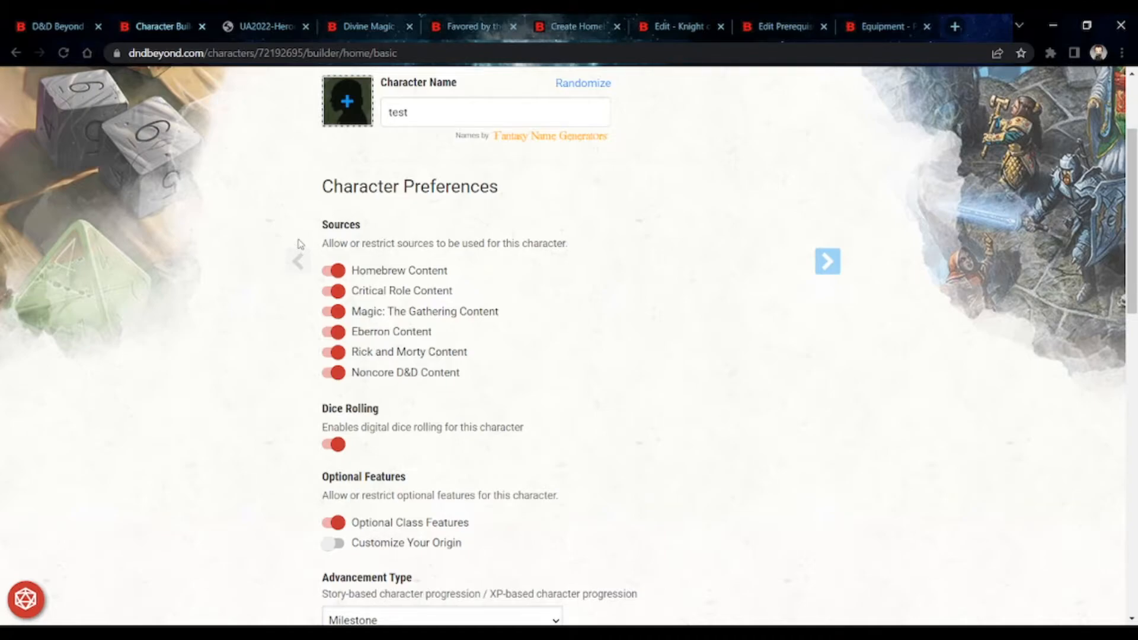
# Open the My Homebrew Creations list from the D&D Beyond home page
pyautogui.click(5, 19)
pyautogui.moveTo(148, 132)
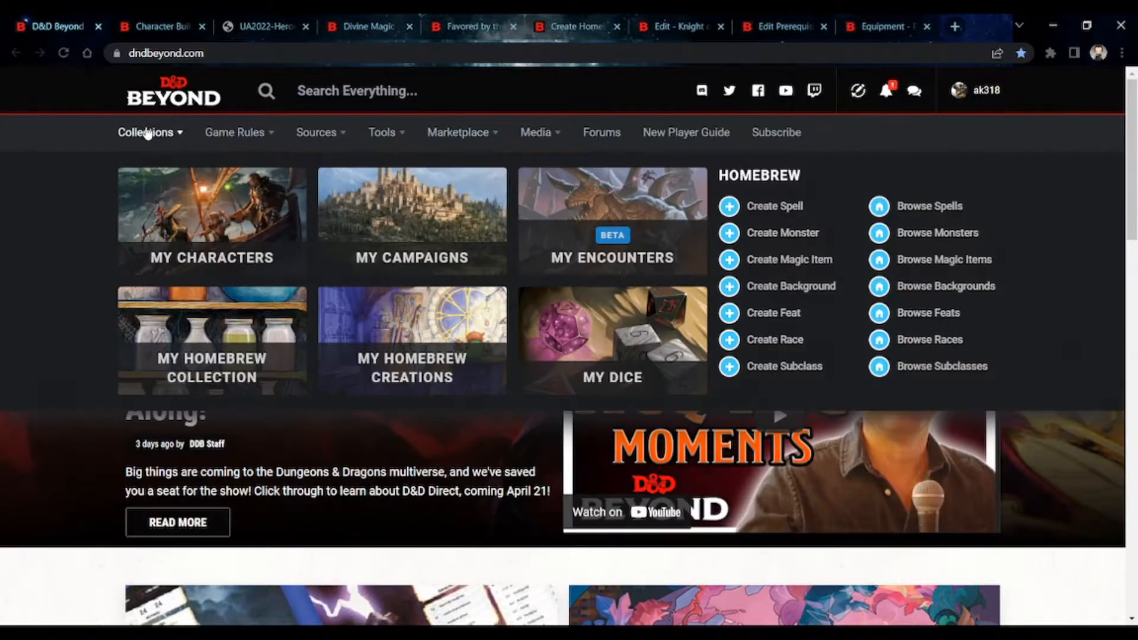
pyautogui.click(351, 370)
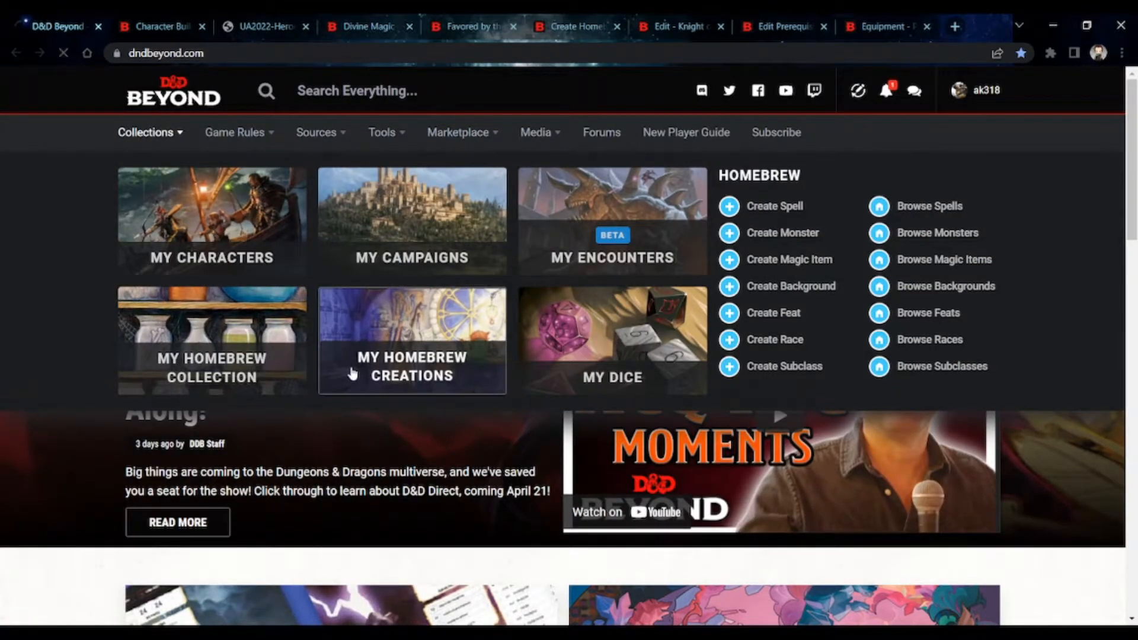
pyautogui.scroll(-3, 339, 380)
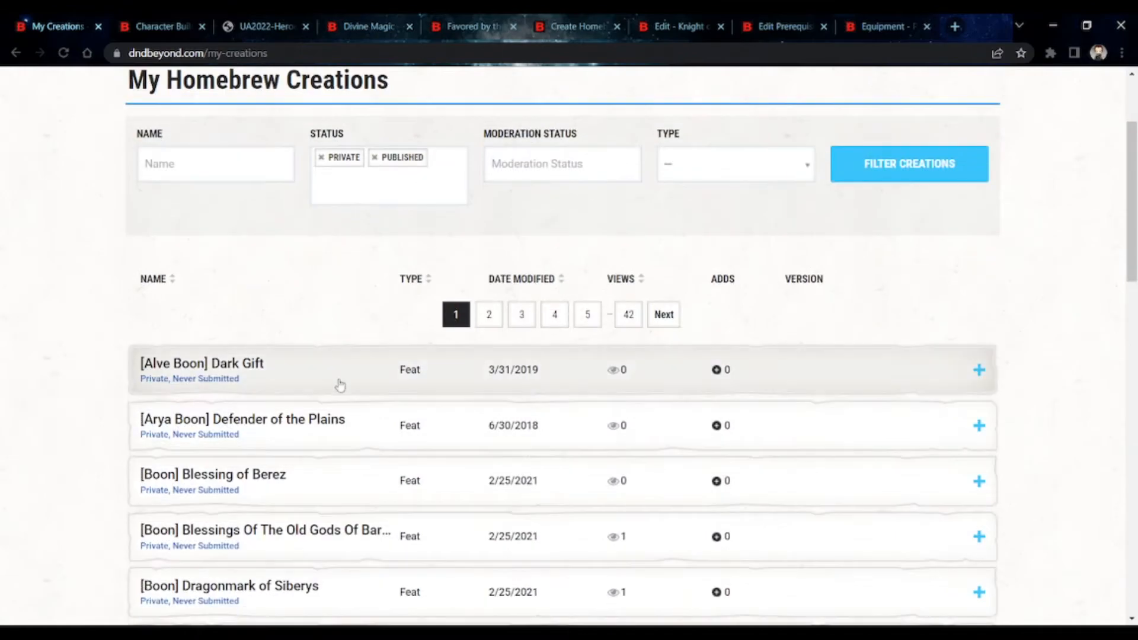
# Open the [Alve Boon] Dark Gift feat's edit page, then view the feat's details page
pyautogui.click(338, 386)
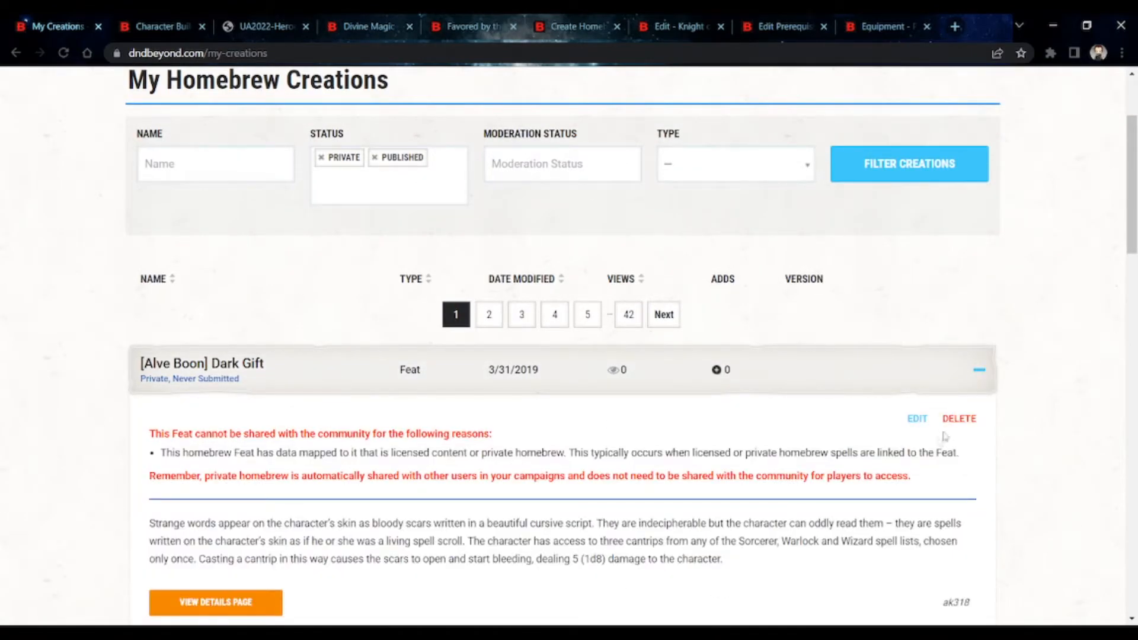
pyautogui.click(916, 422)
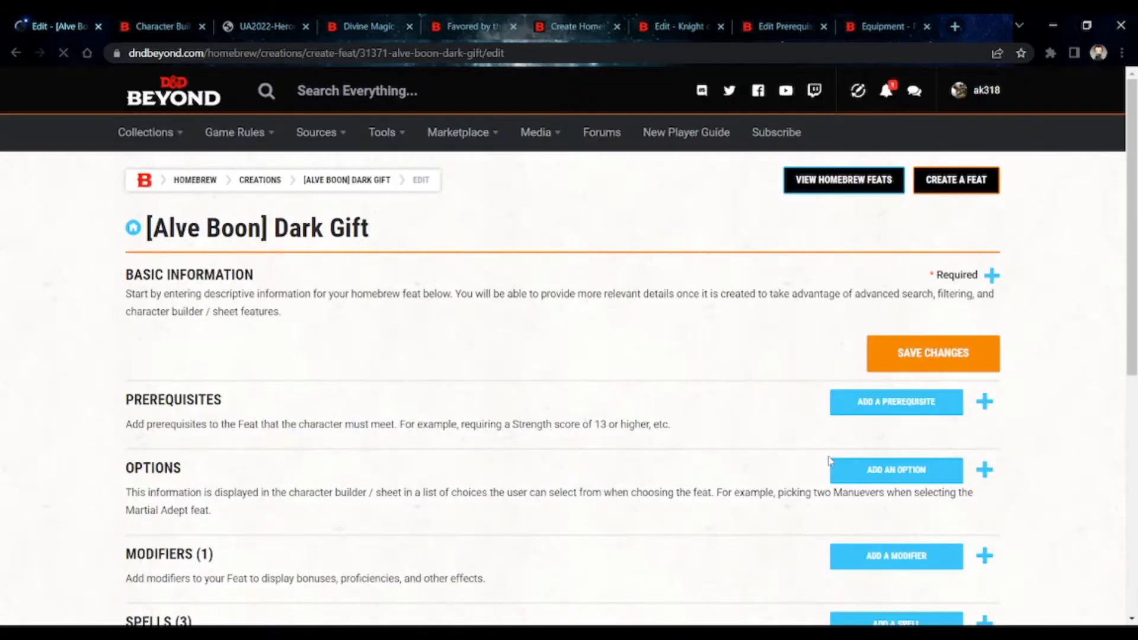
pyautogui.click(348, 181)
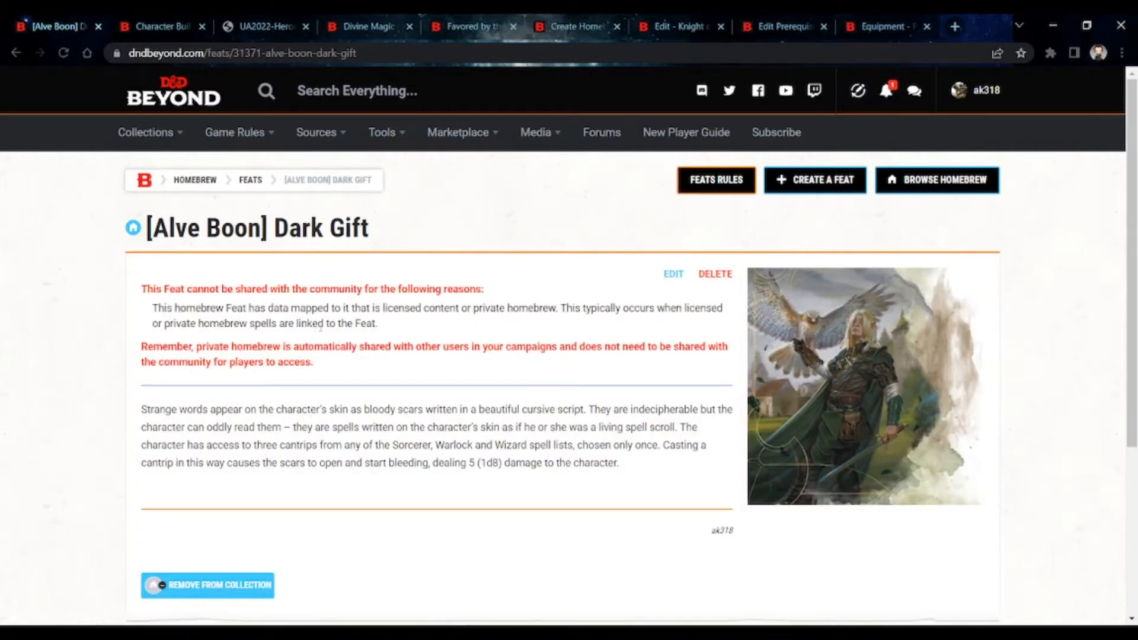
pyautogui.scroll(-3, 320, 328)
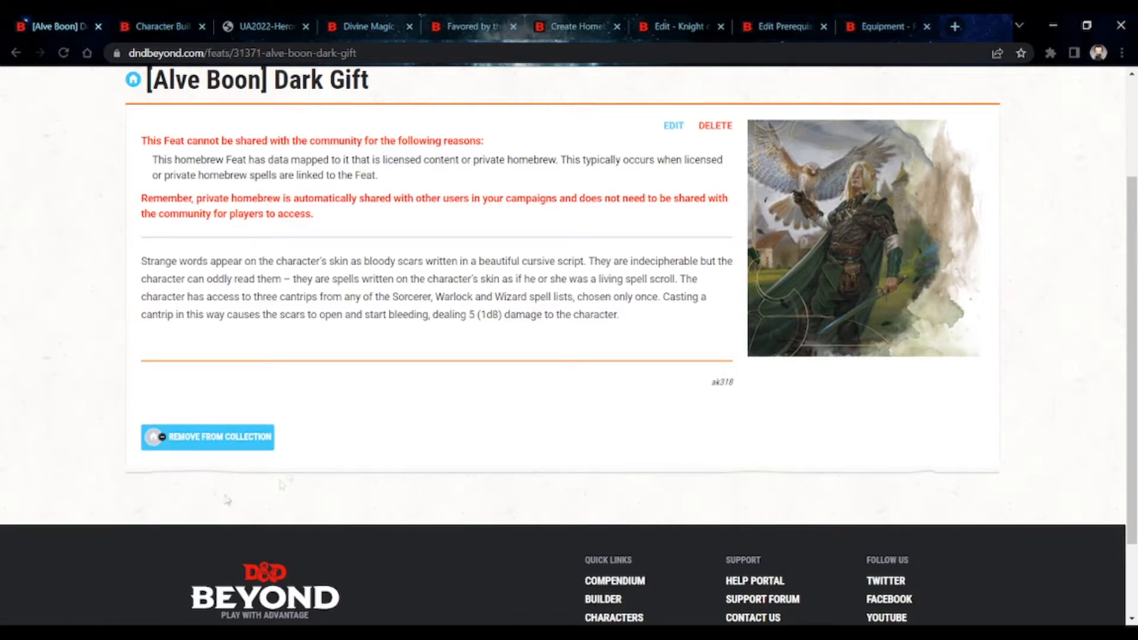
# Close the Character Builder page and clear the text selection in the UA2022-HeroesofKrynn PDF
pyautogui.click(159, 27)
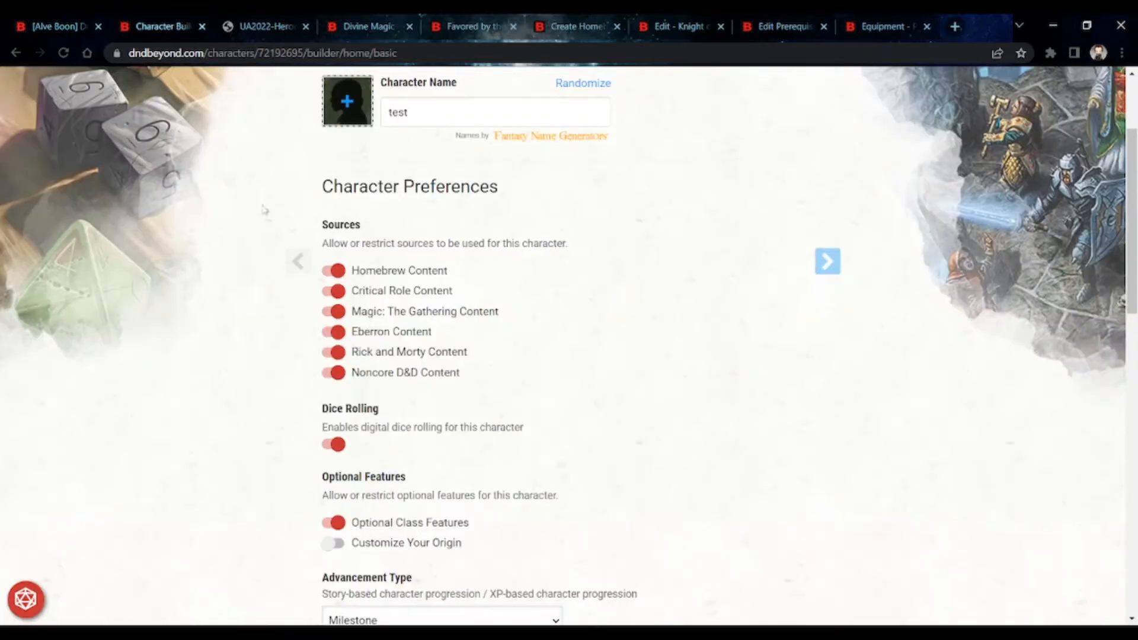
pyautogui.click(203, 30)
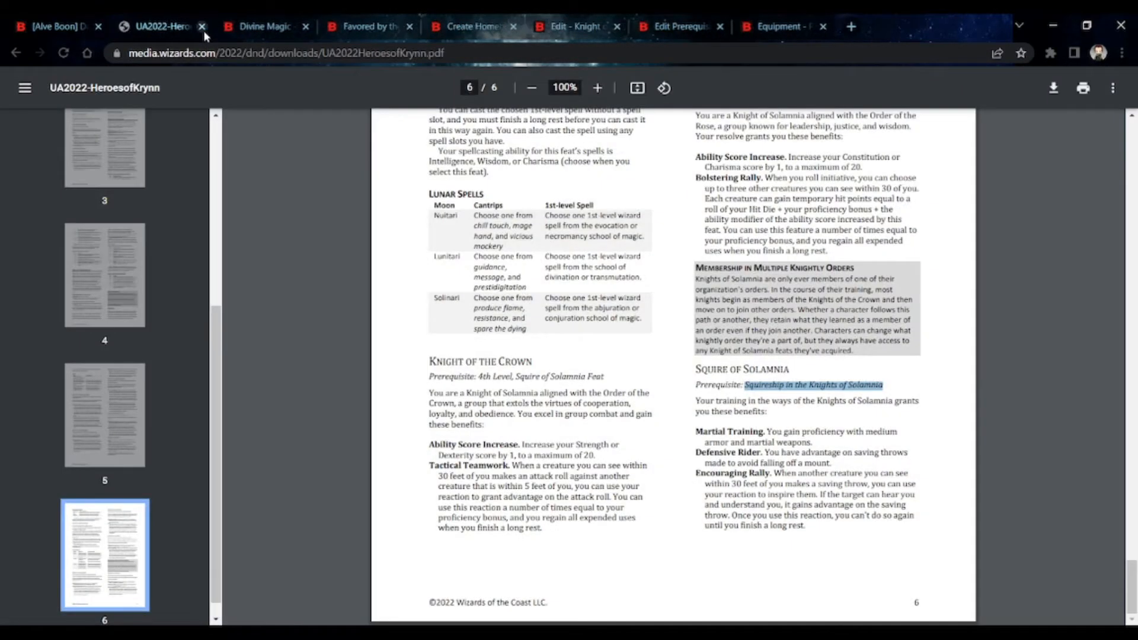
pyautogui.click(501, 277)
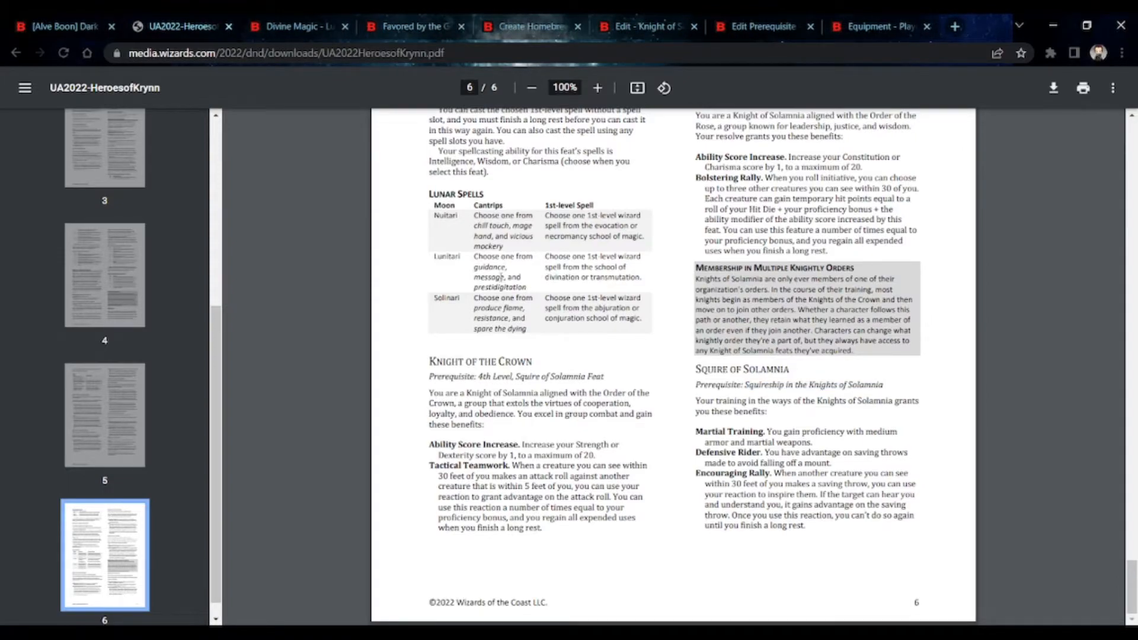
# Go back to page 2 of the Heroes of Krynn PDF and examine the Kender Traits, including Kender Ace and Taunt
pyautogui.scroll(1, 502, 276)
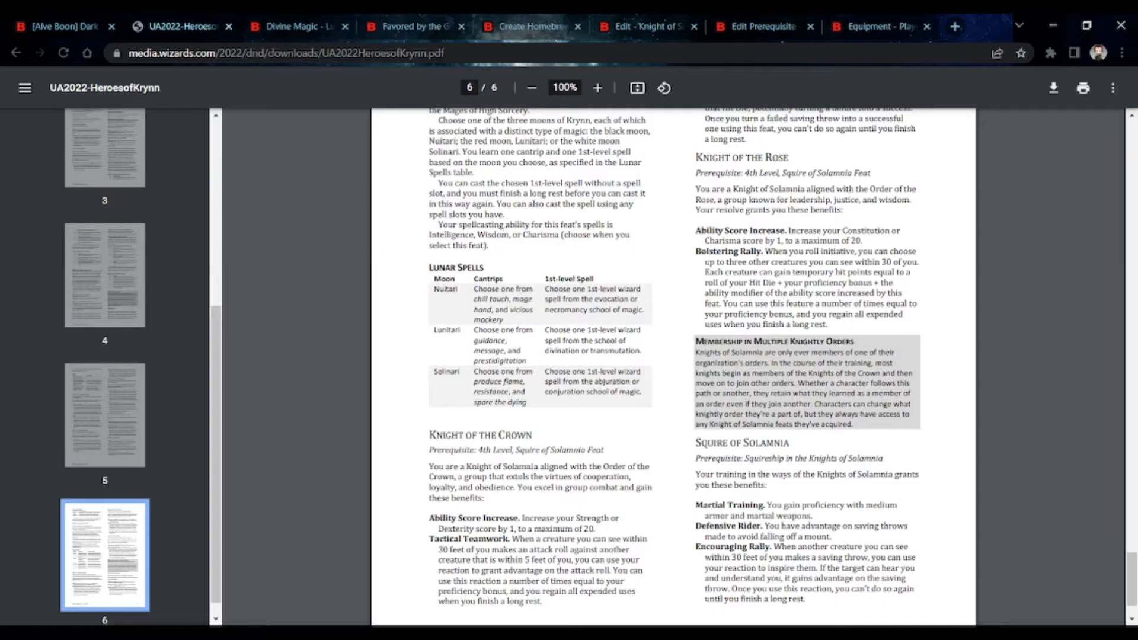
pyautogui.scroll(10, 645, 291)
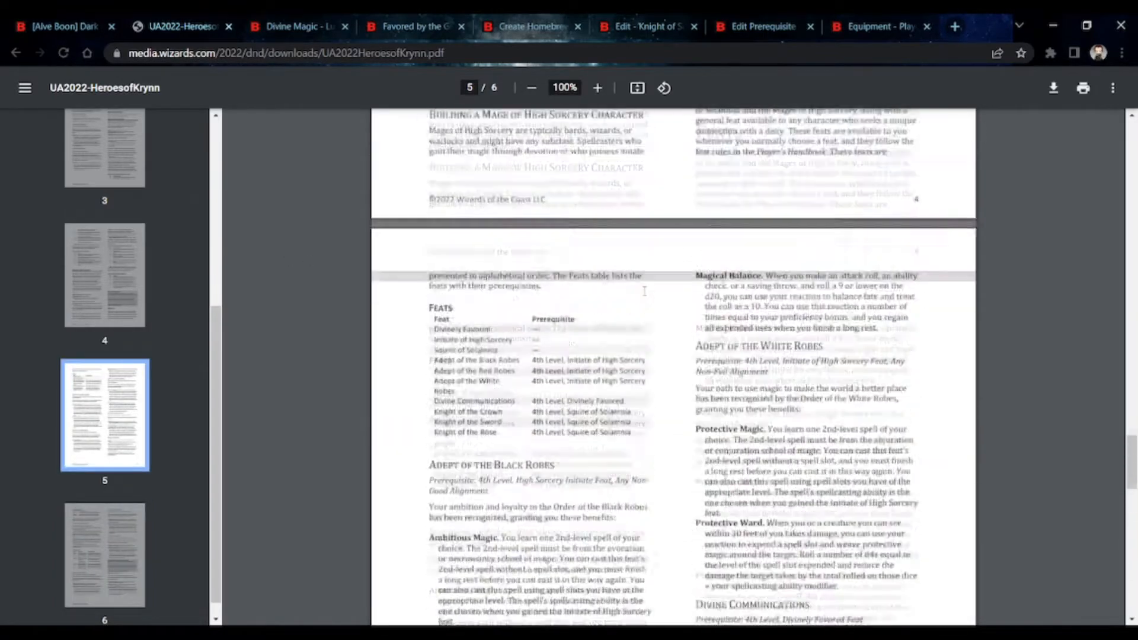
pyautogui.scroll(6, 645, 291)
pyautogui.scroll(15, 644, 291)
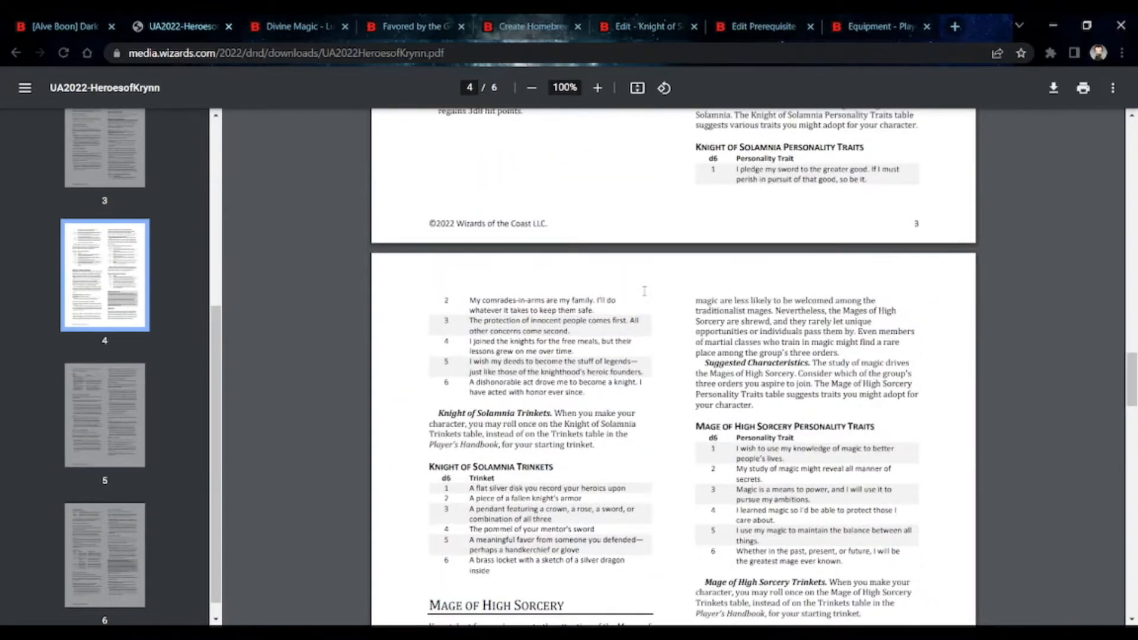
pyautogui.scroll(8, 644, 291)
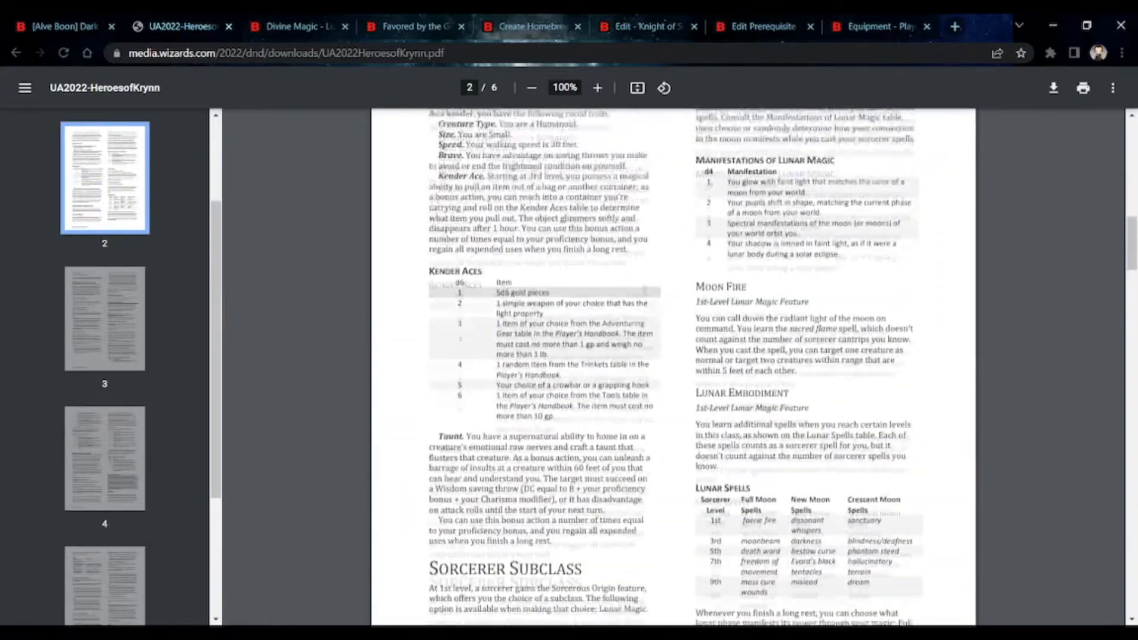
pyautogui.scroll(-4, 484, 272)
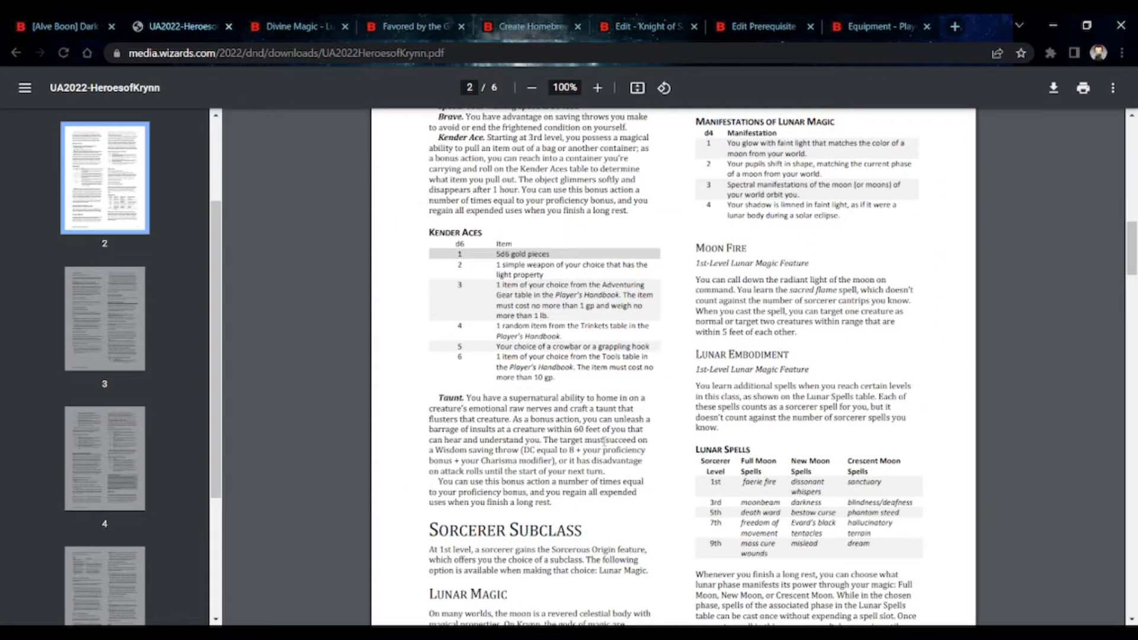
pyautogui.scroll(4, 604, 440)
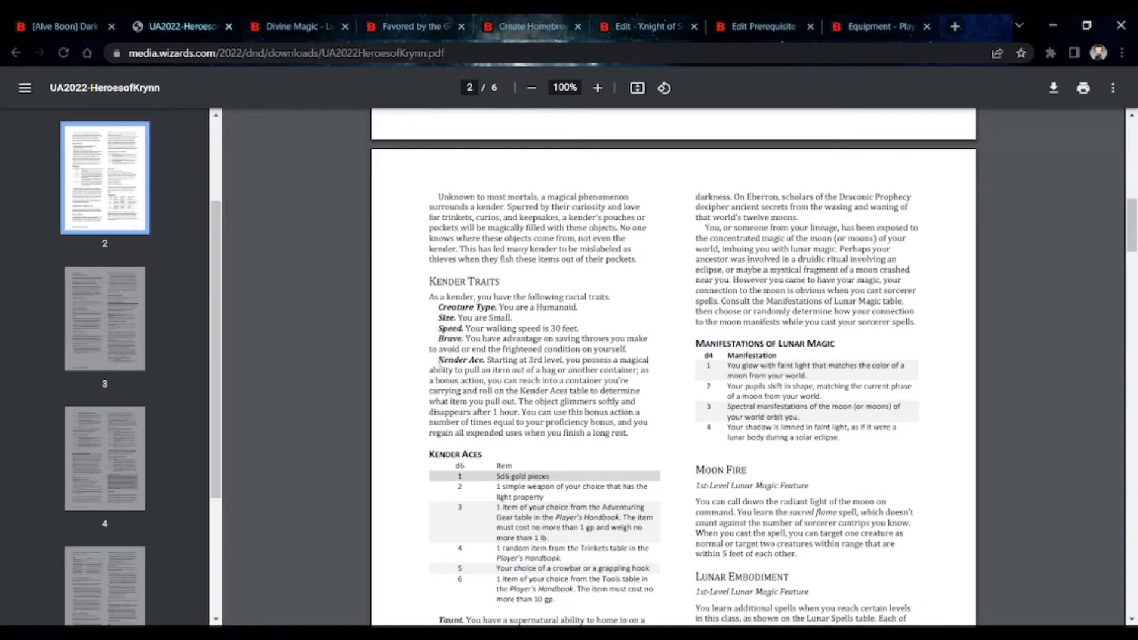
pyautogui.scroll(-3, 439, 360)
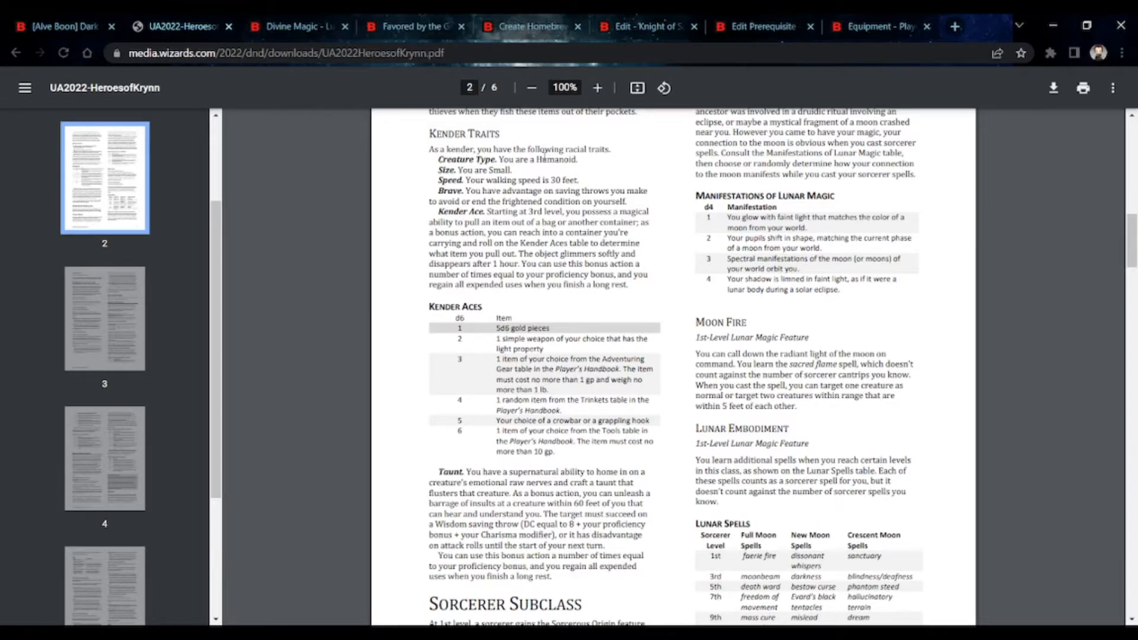
# Look through the Lunar Magic sorcerer subclass on pages 2 and 3 of the Heroes of Krynn PDF, including the Lunar Spells table
pyautogui.scroll(-4, 633, 179)
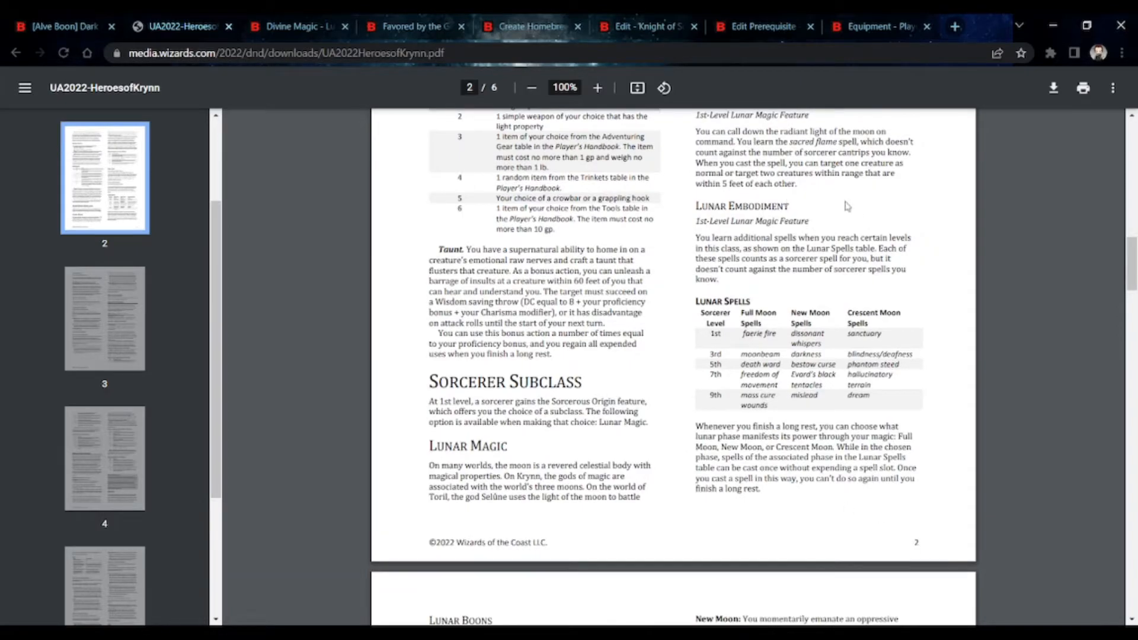
pyautogui.scroll(-5, 847, 206)
pyautogui.scroll(-5, 800, 169)
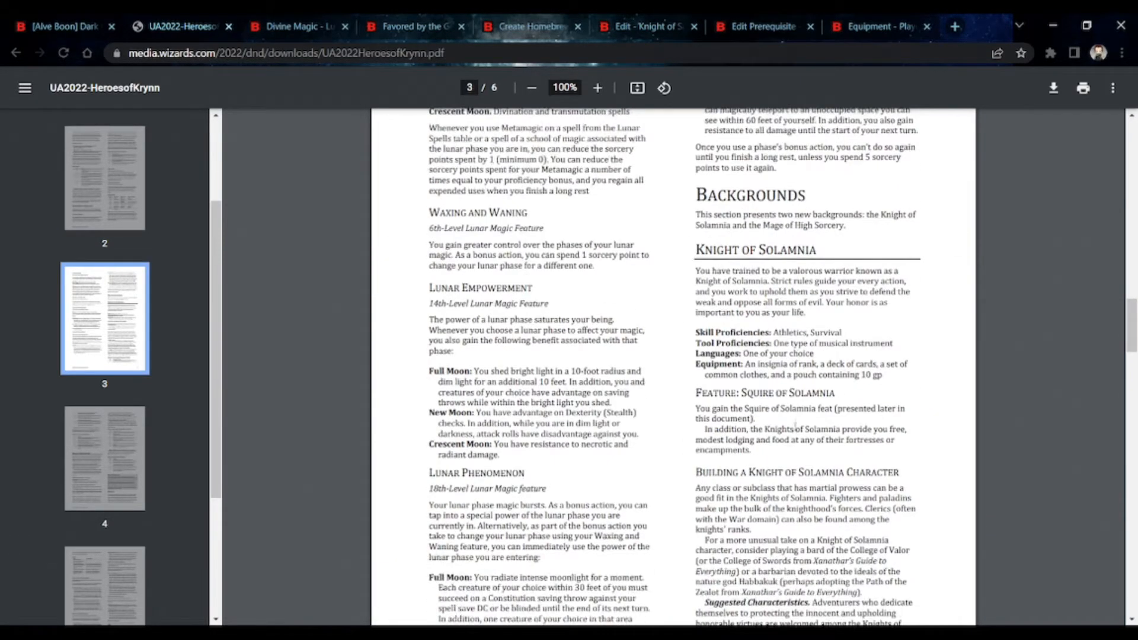
pyautogui.scroll(-10, 701, 352)
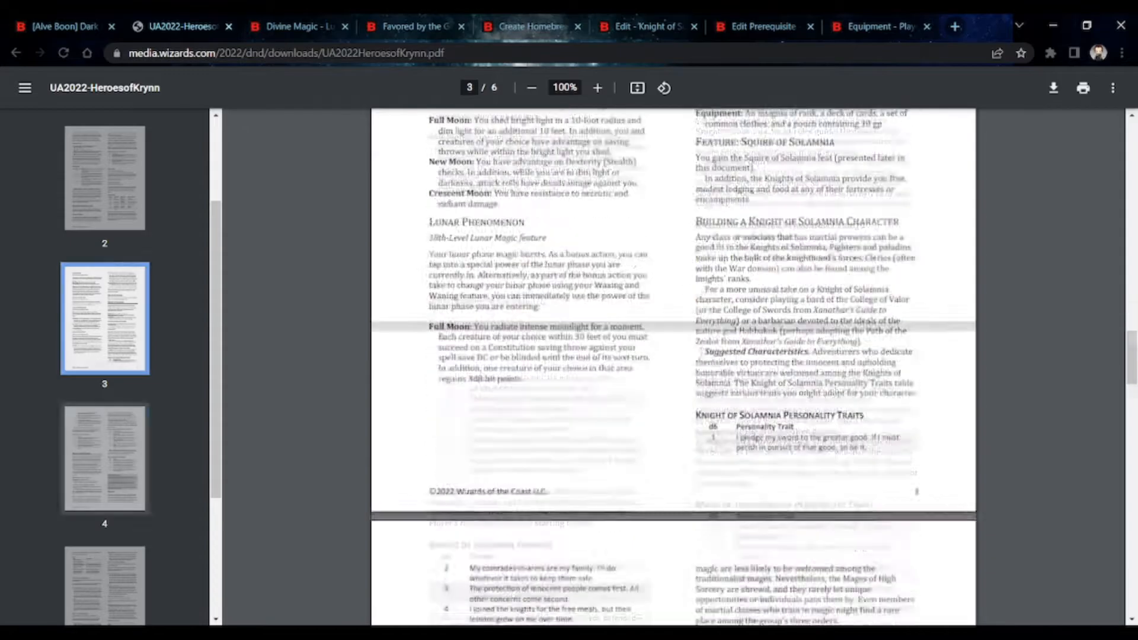
pyautogui.scroll(20, 480, 370)
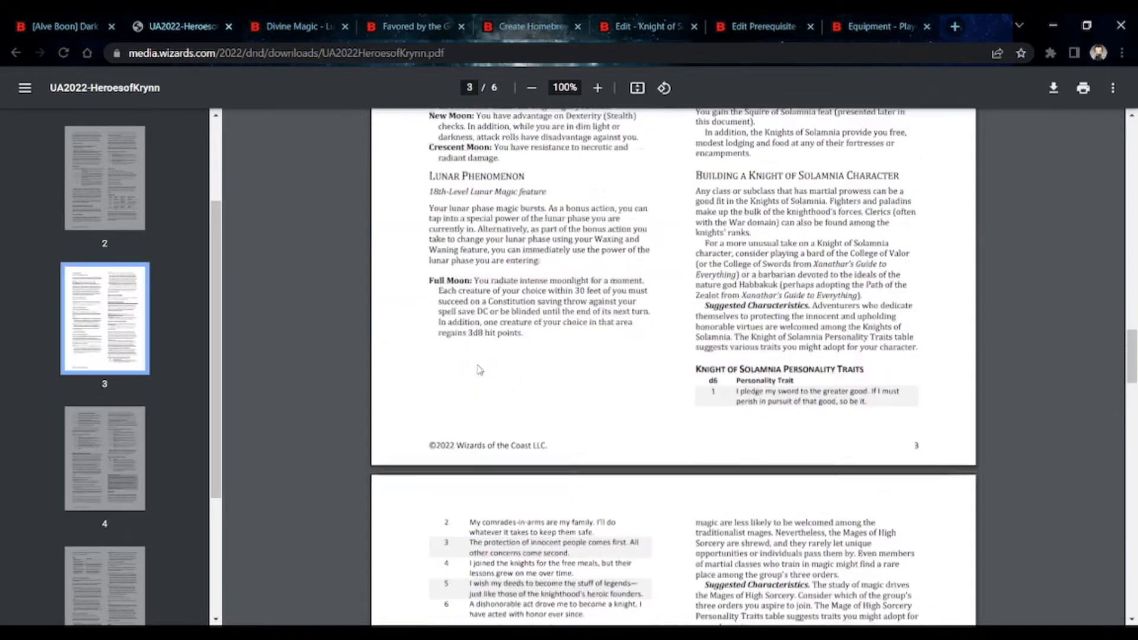
pyautogui.scroll(1, 480, 370)
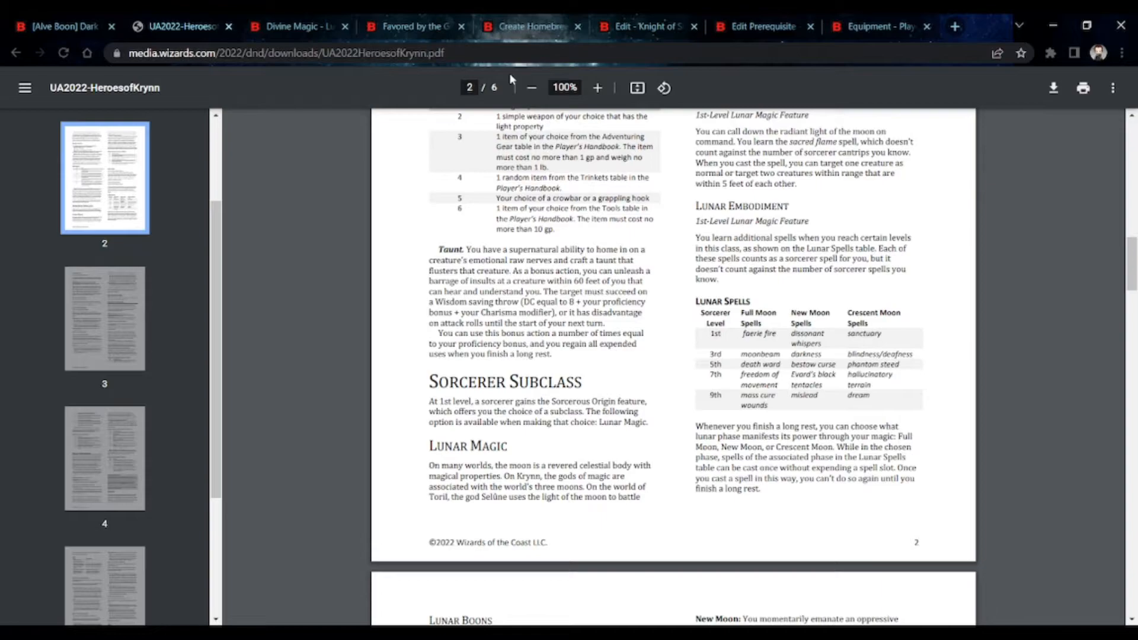
# Review the Divine Magic - Full Moon option's edit page on D&D Beyond, including its Spells section
pyautogui.click(281, 28)
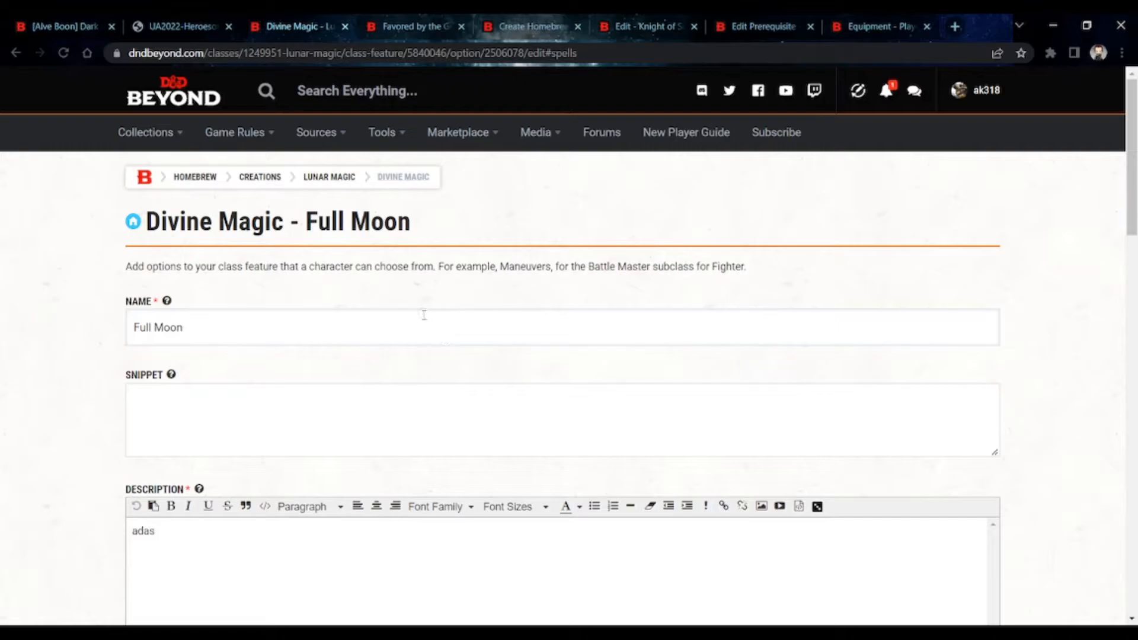
pyautogui.scroll(-5, 423, 315)
pyautogui.scroll(-5, 656, 251)
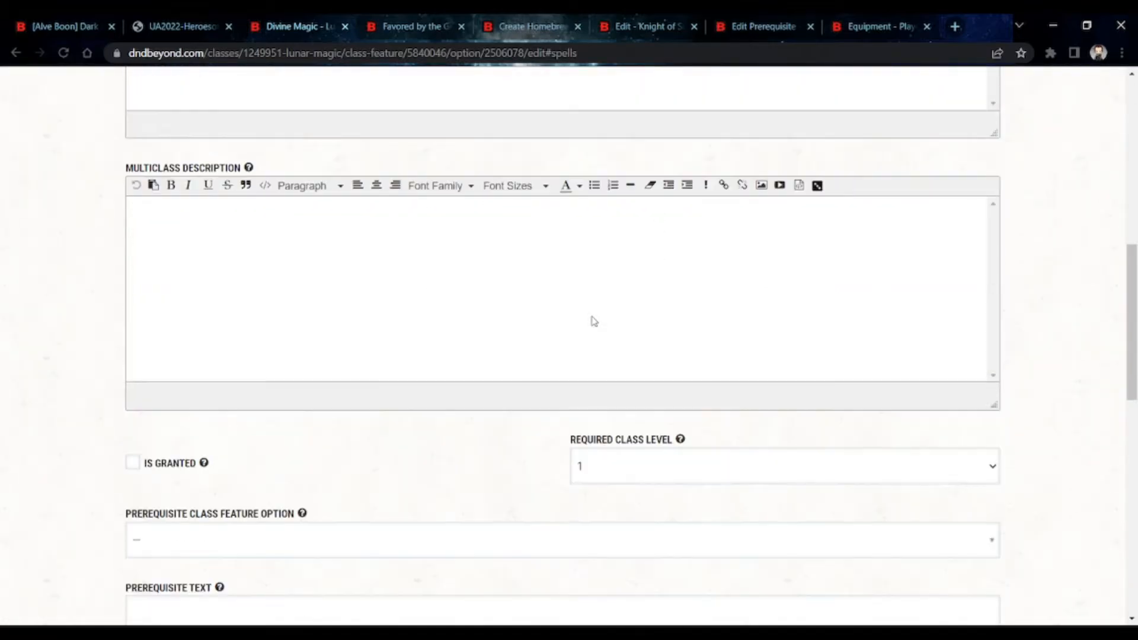
pyautogui.scroll(-8, 593, 320)
pyautogui.scroll(1, 541, 332)
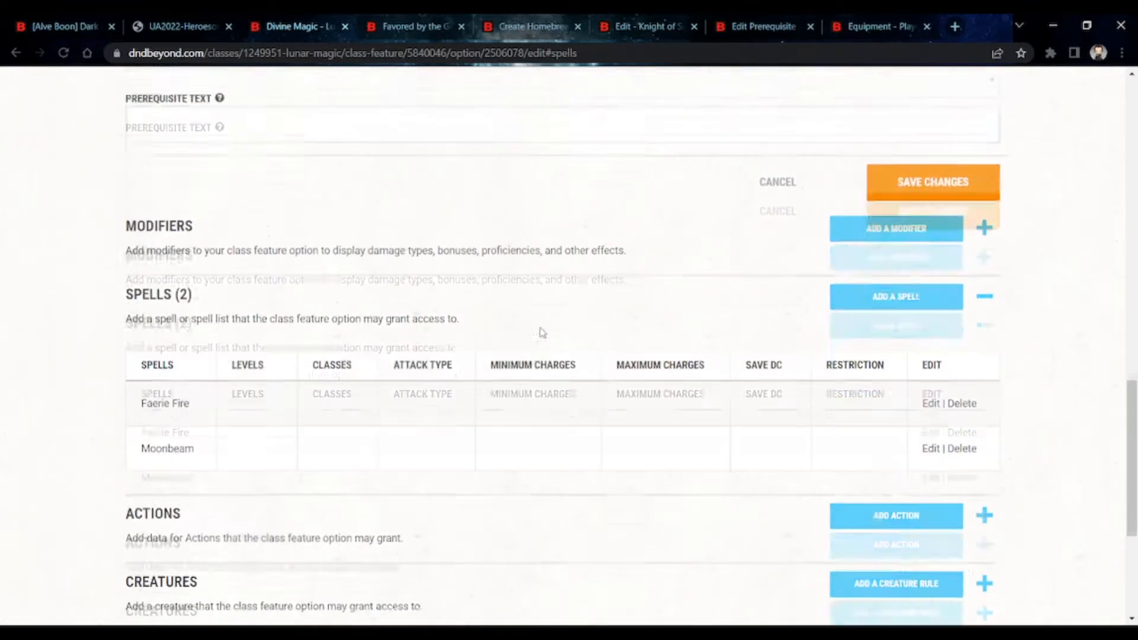
pyautogui.scroll(20, 541, 332)
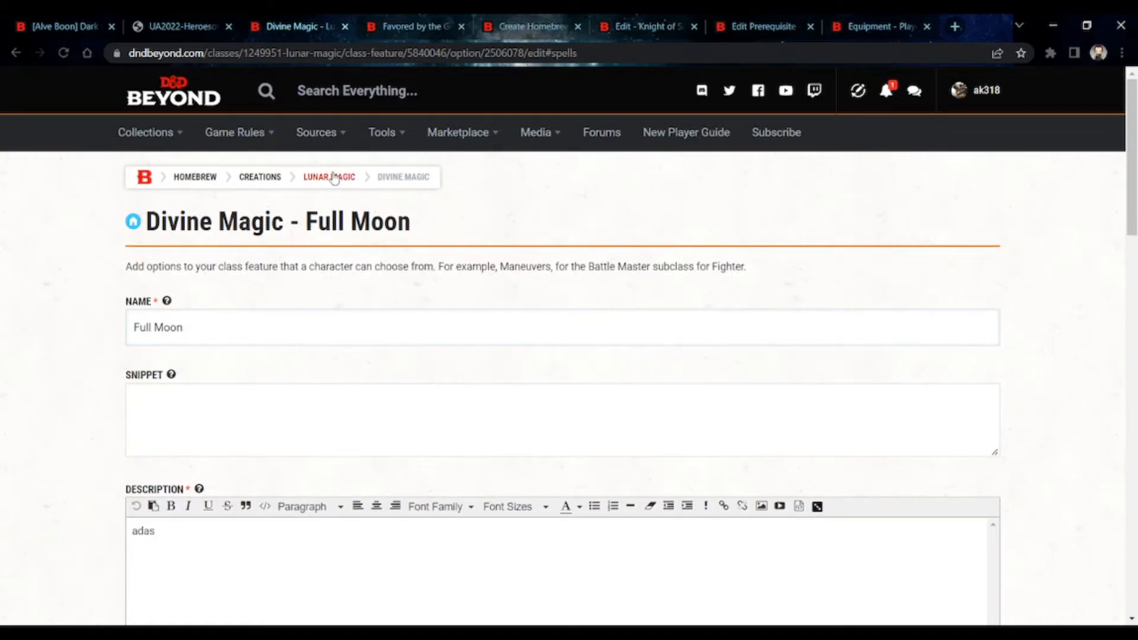
# Open the Divine Magic class feature from the Lunar Magic subclass for editing and view the Lunar Spells table in its description
pyautogui.click(334, 177)
pyautogui.scroll(-1, 409, 300)
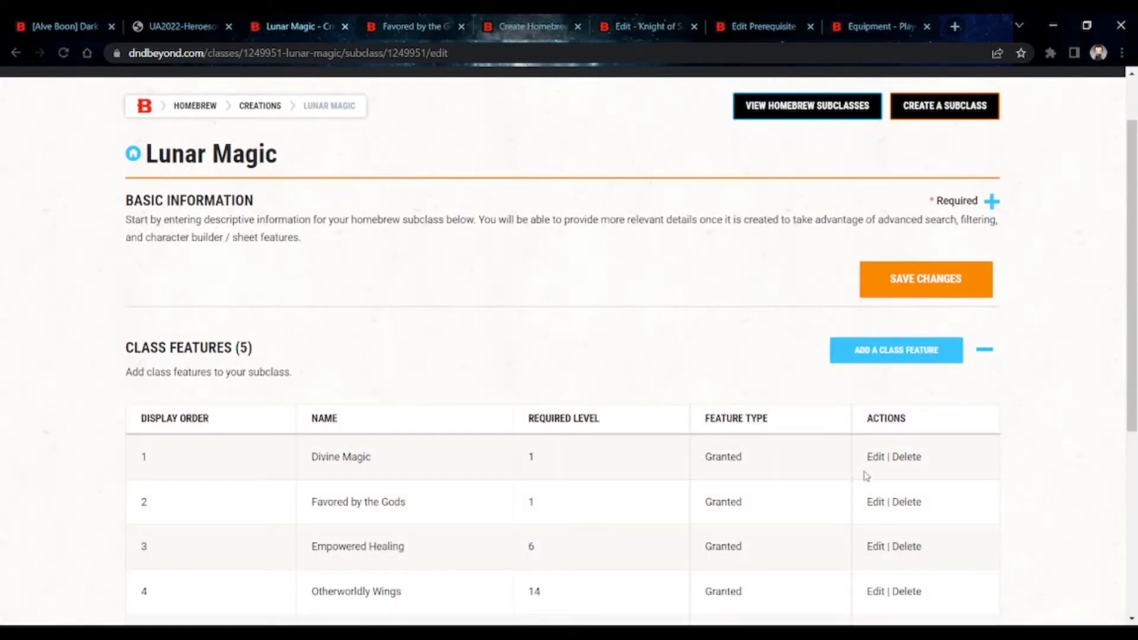
pyautogui.click(872, 459)
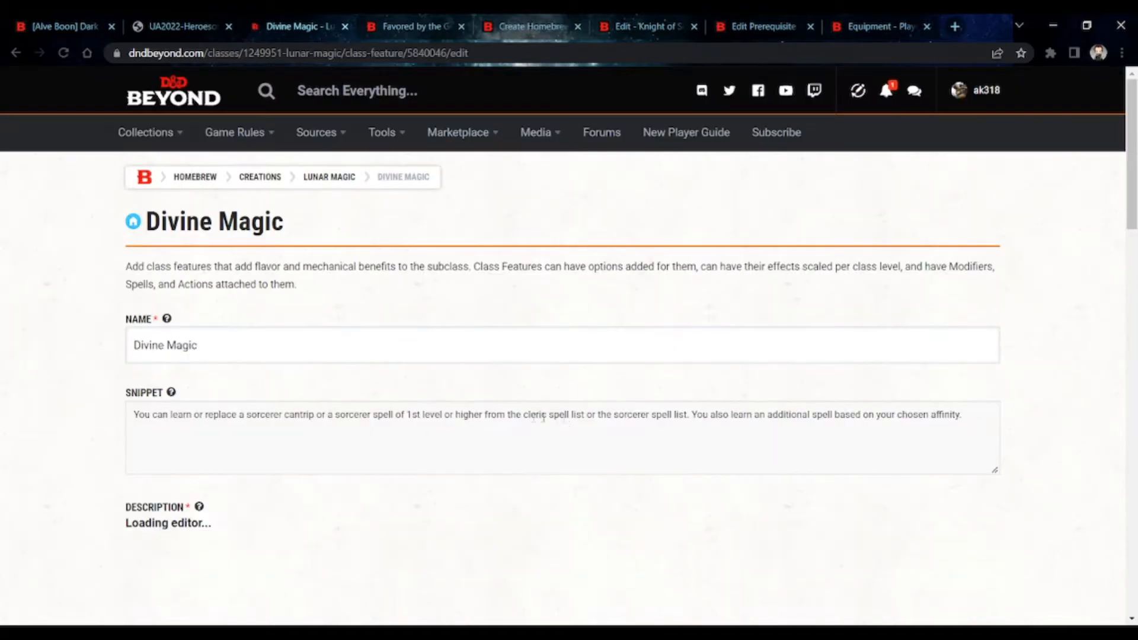
pyautogui.scroll(-7, 461, 246)
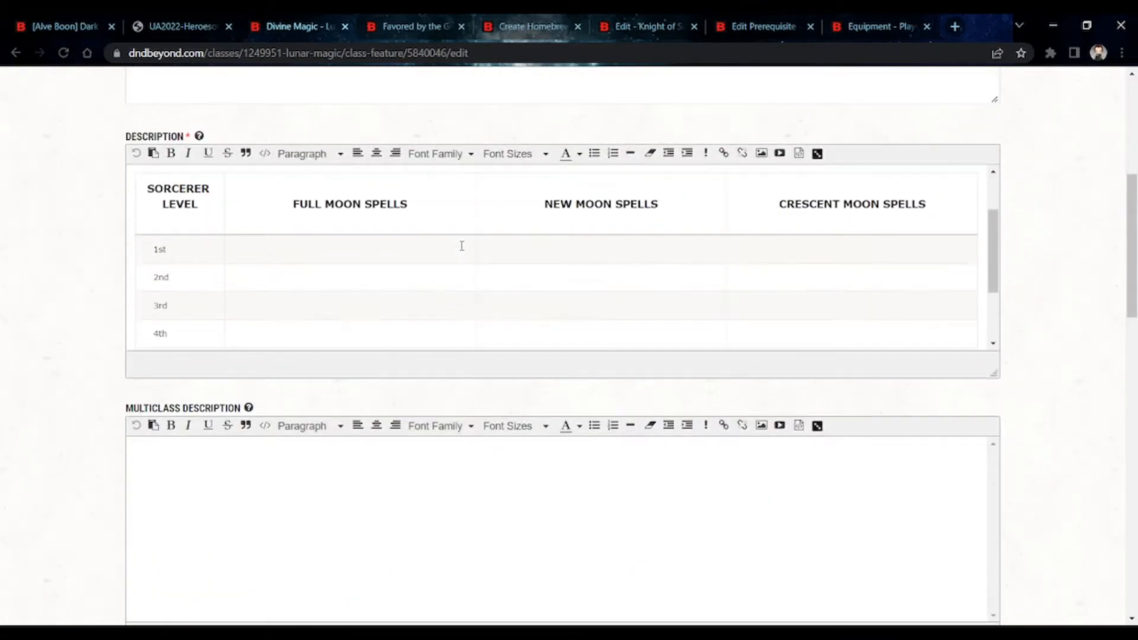
pyautogui.scroll(3, 463, 255)
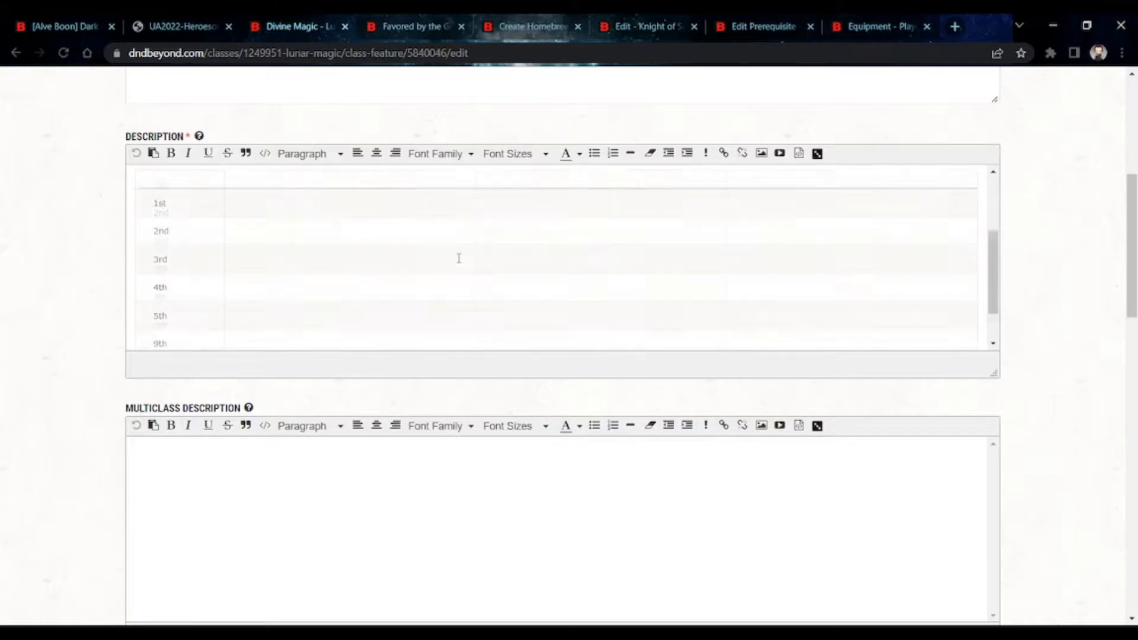
# Check the Full Moon spells column in the Heroes of Krynn PDF, then return to the Divine Magic feature
pyautogui.click(163, 24)
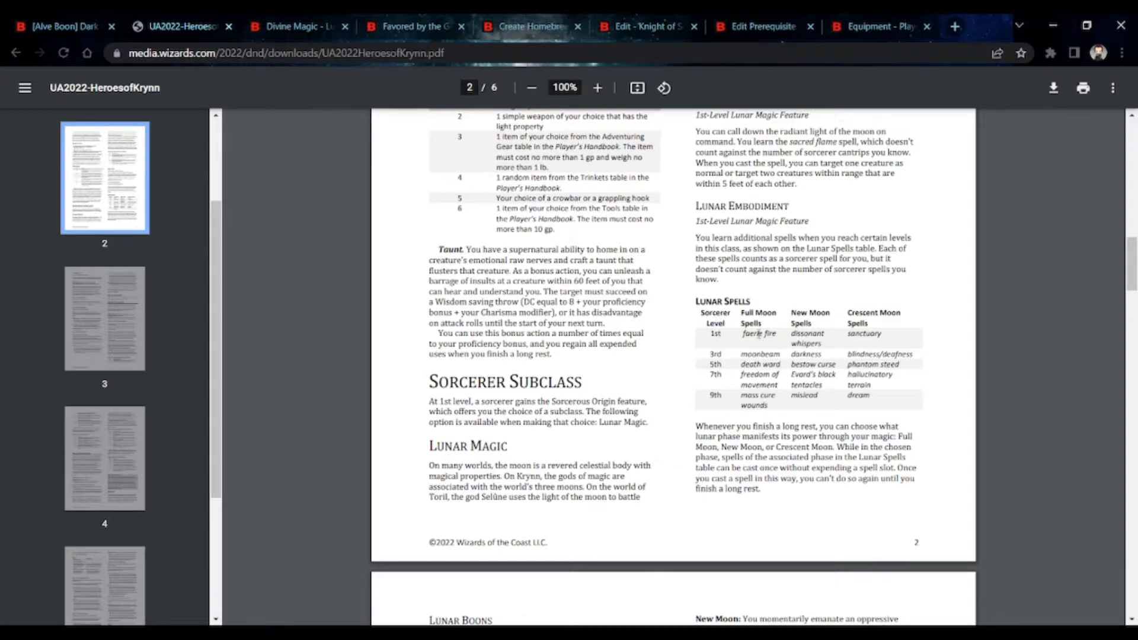
pyautogui.moveTo(758, 334); pyautogui.dragTo(761, 392)
pyautogui.click(762, 402)
pyautogui.click(294, 26)
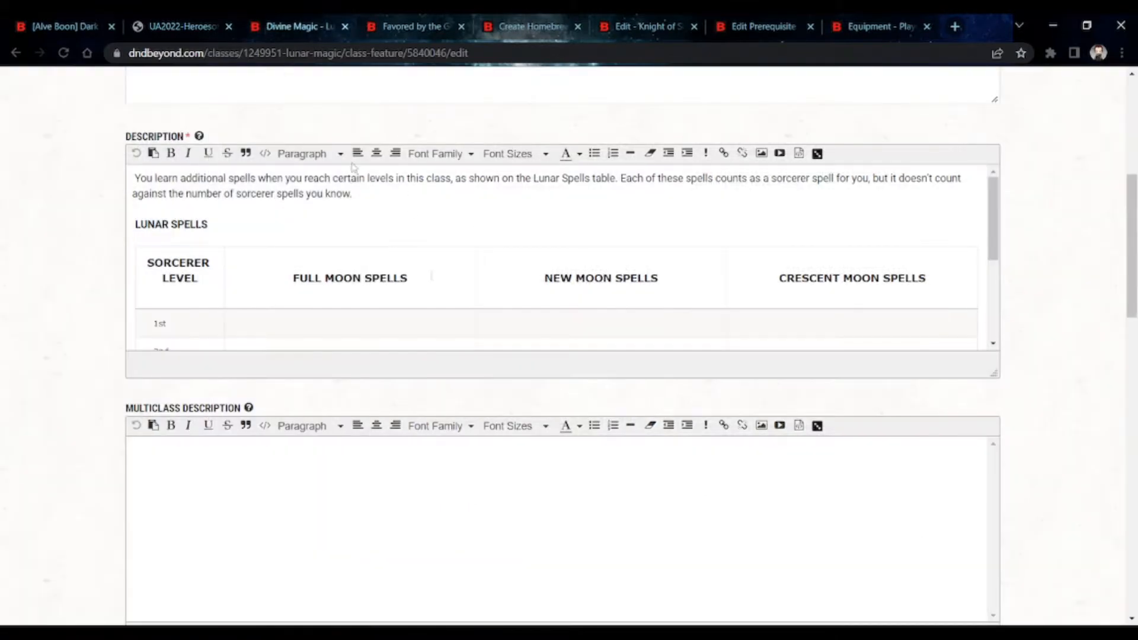
# Expand the Divine Magic feature's class feature options and open the Full Moon option for editing
pyautogui.scroll(-5, 439, 256)
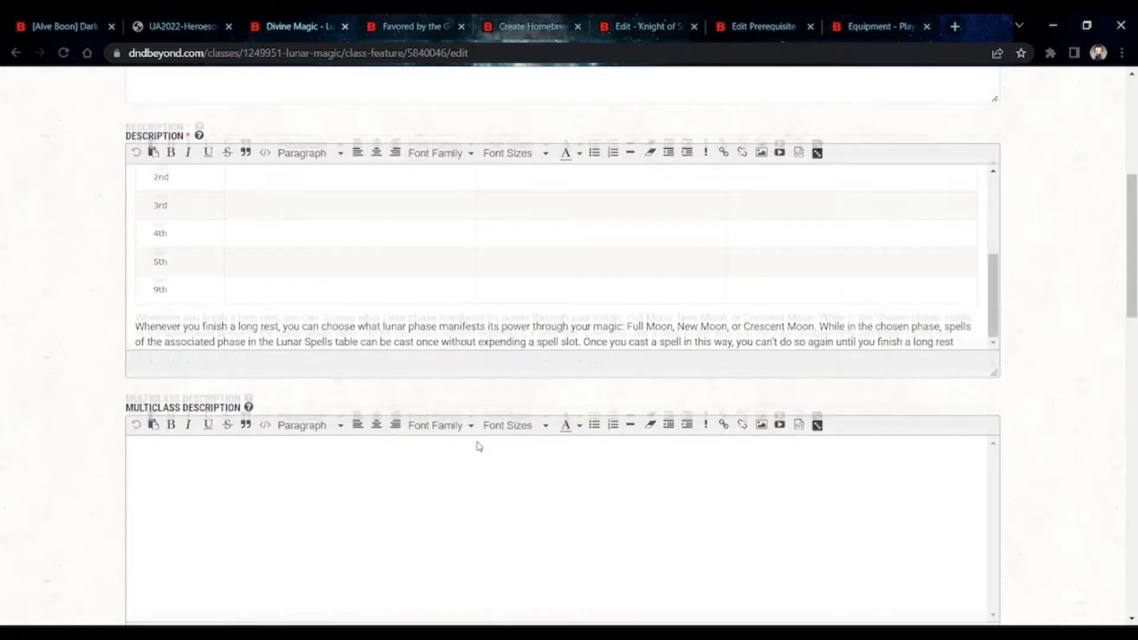
pyautogui.scroll(-7, 477, 447)
pyautogui.scroll(-4, 479, 446)
pyautogui.scroll(-3, 450, 349)
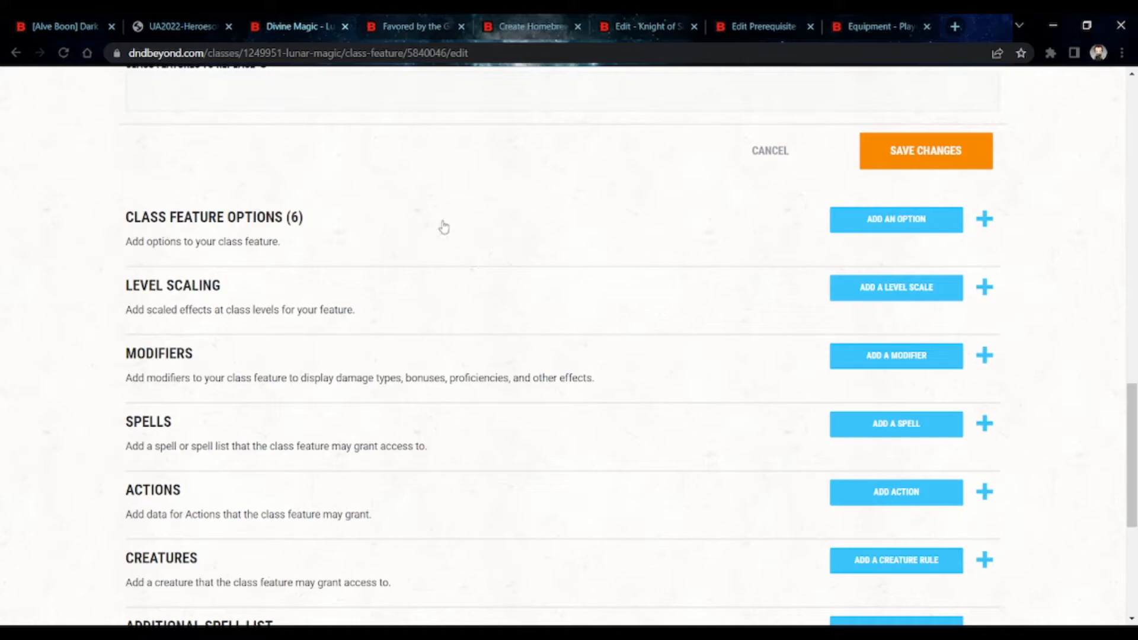
pyautogui.click(443, 245)
pyautogui.scroll(-3, 468, 304)
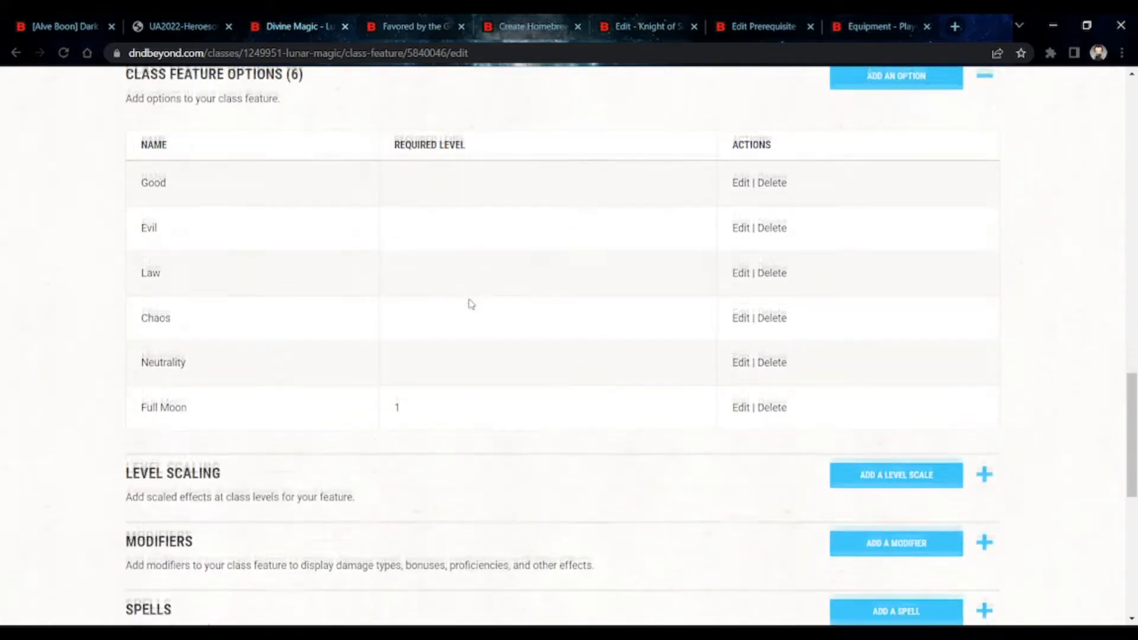
pyautogui.click(736, 334)
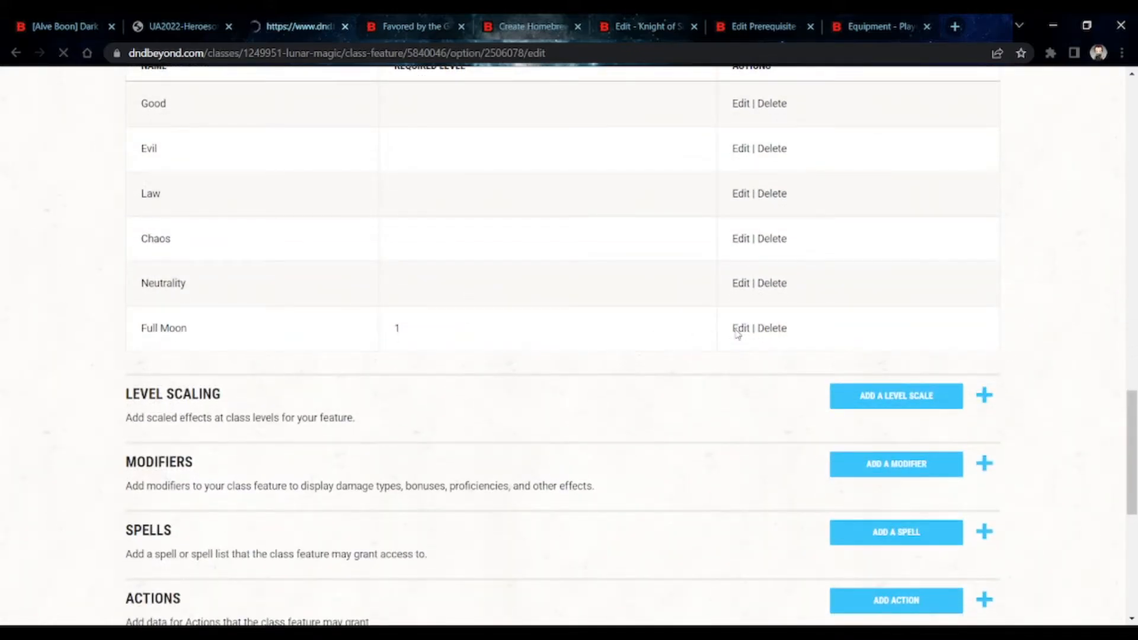
# Start a new spell entry in the Full Moon option's Spells section
pyautogui.scroll(-3, 333, 319)
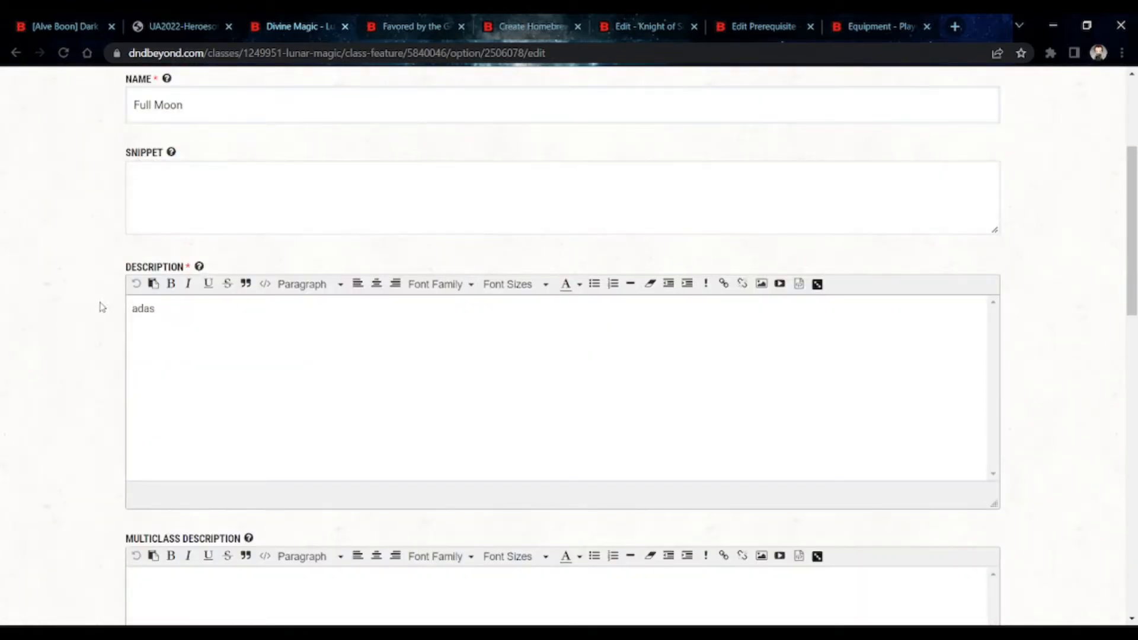
pyautogui.scroll(-2, 432, 332)
pyautogui.scroll(2, 116, 333)
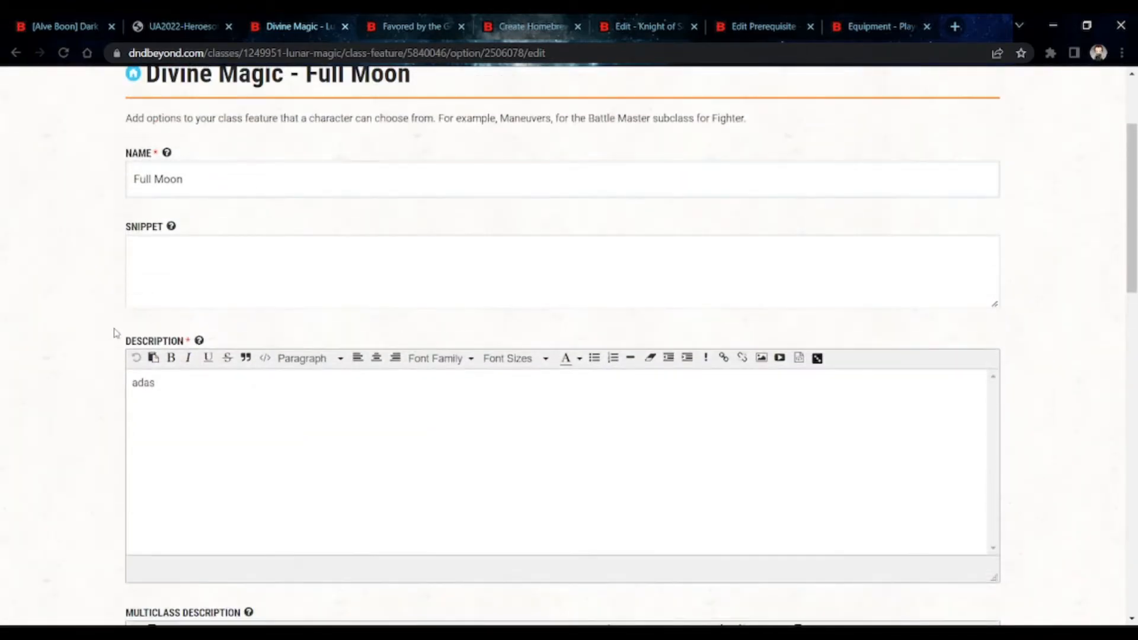
pyautogui.scroll(-7, 449, 402)
pyautogui.scroll(-10, 450, 402)
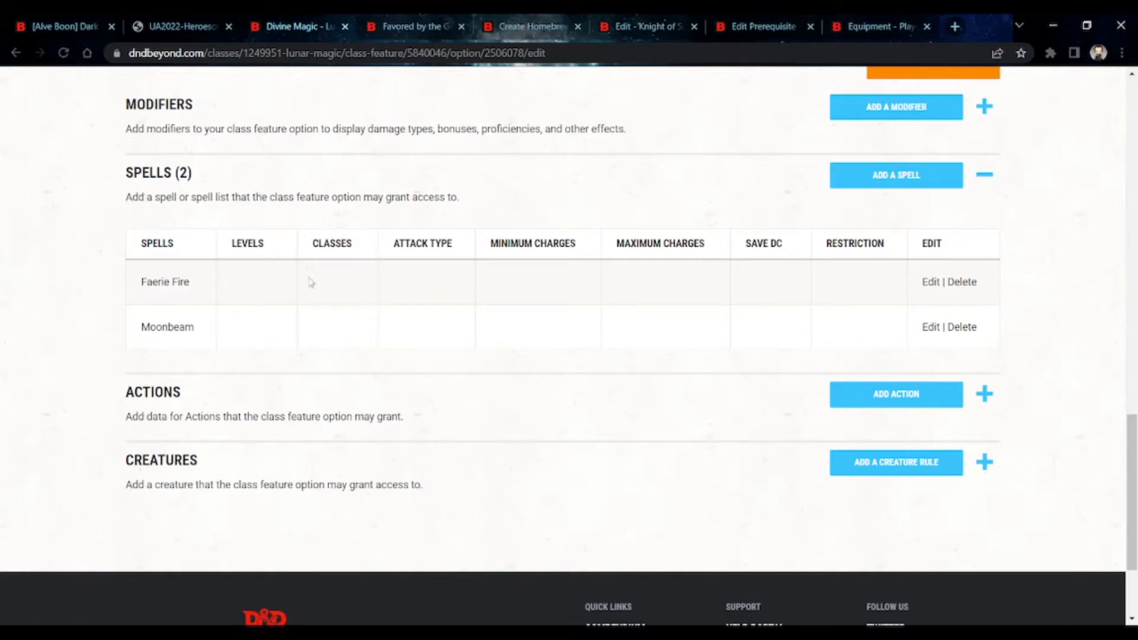
pyautogui.click(879, 181)
# Consult the Lunar Spells table in the PDF and choose Death Ward as the new entry's spell
pyautogui.click(178, 26)
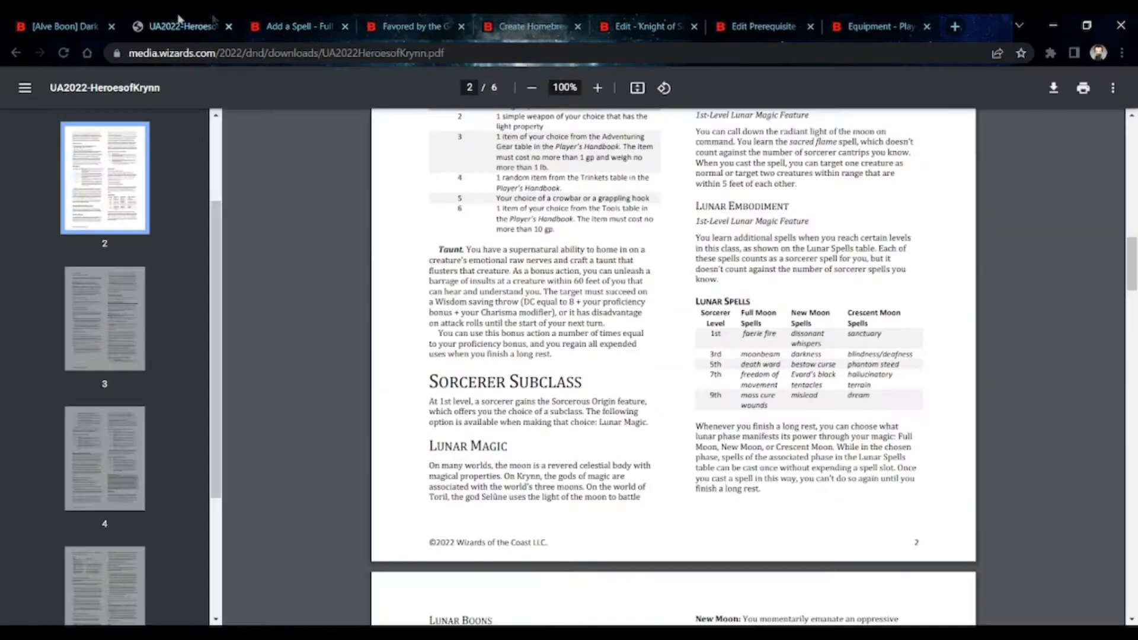
pyautogui.click(300, 28)
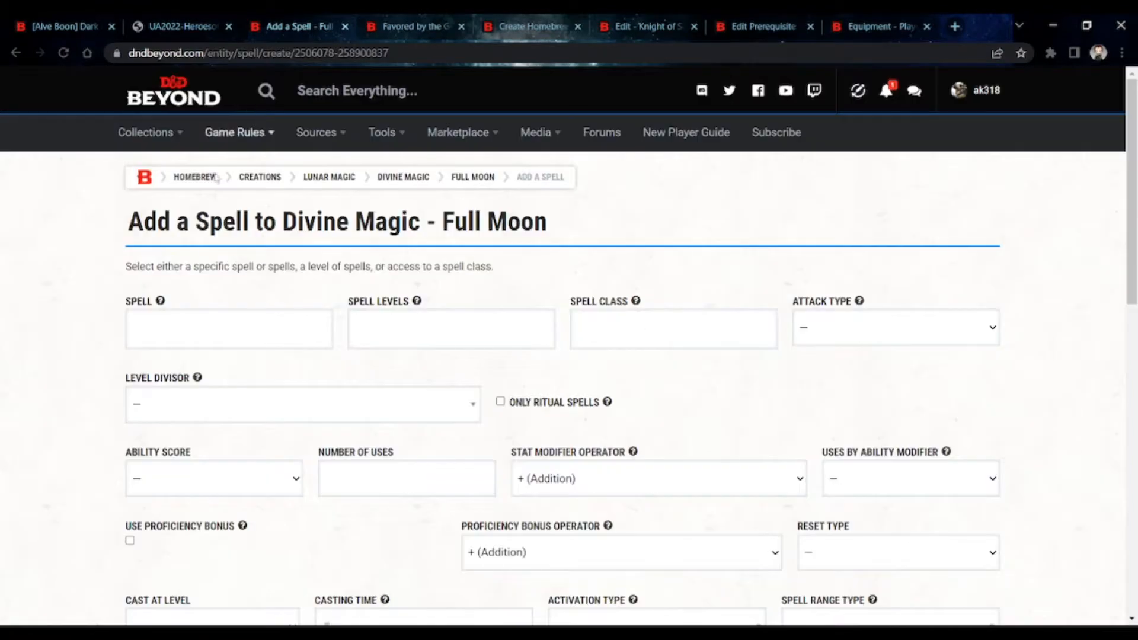
pyautogui.click(209, 320)
pyautogui.write('death')
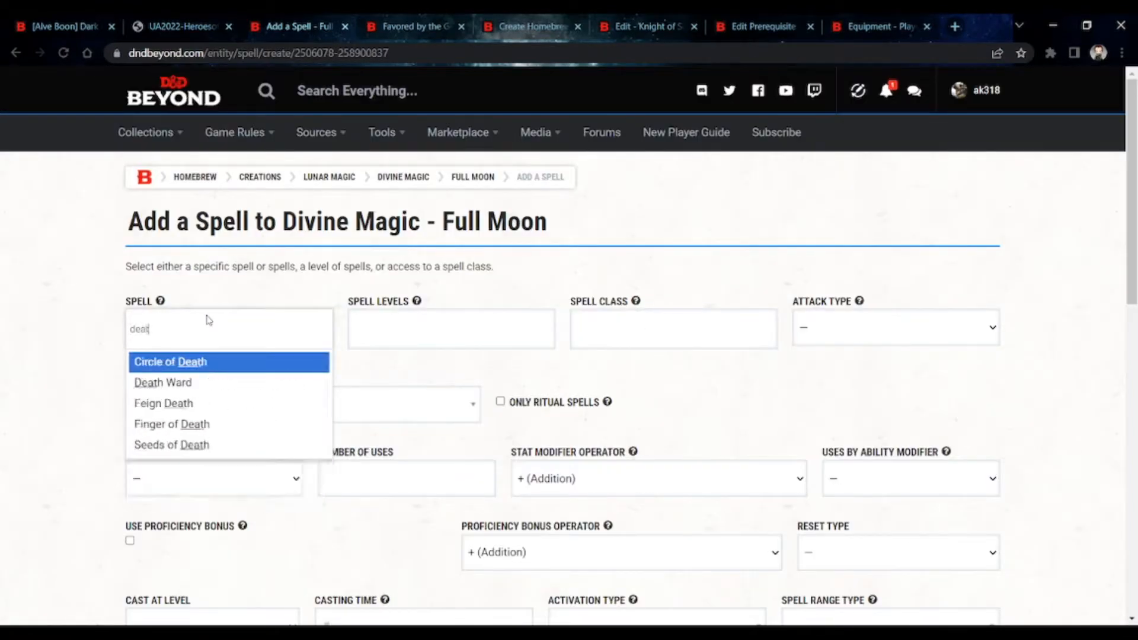
pyautogui.click(211, 384)
# Set Death Ward's ability score to CHA, Consumes Spell Slot to Yes, Counts as Known Spell to No and Always Prepared to Yes
pyautogui.scroll(-1, 211, 372)
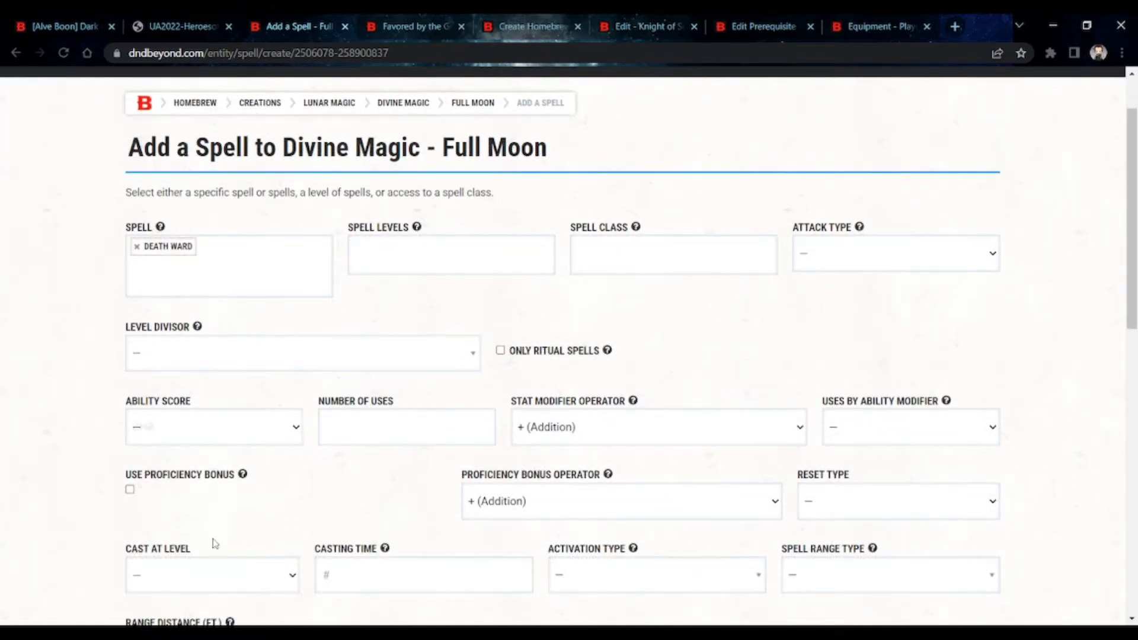
pyautogui.scroll(-3, 271, 409)
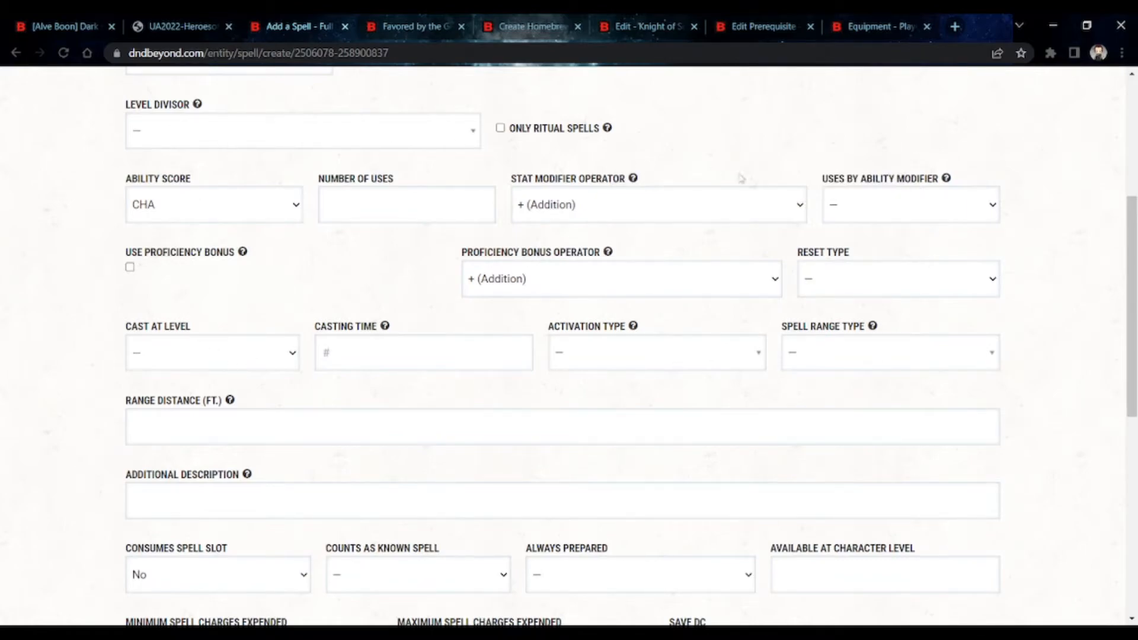
pyautogui.scroll(-3, 764, 260)
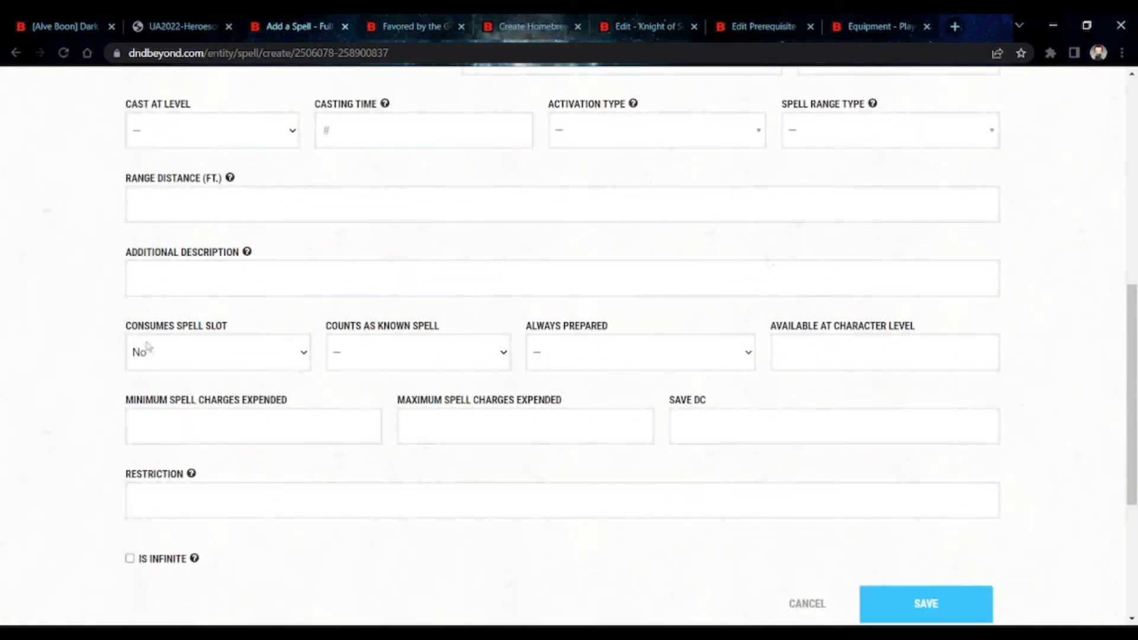
pyautogui.click(216, 391)
pyautogui.click(381, 406)
pyautogui.click(559, 392)
# Check the spell's level in the PDF, make Death Ward available at character level 5, save it and expand the option's spell list
pyautogui.click(158, 32)
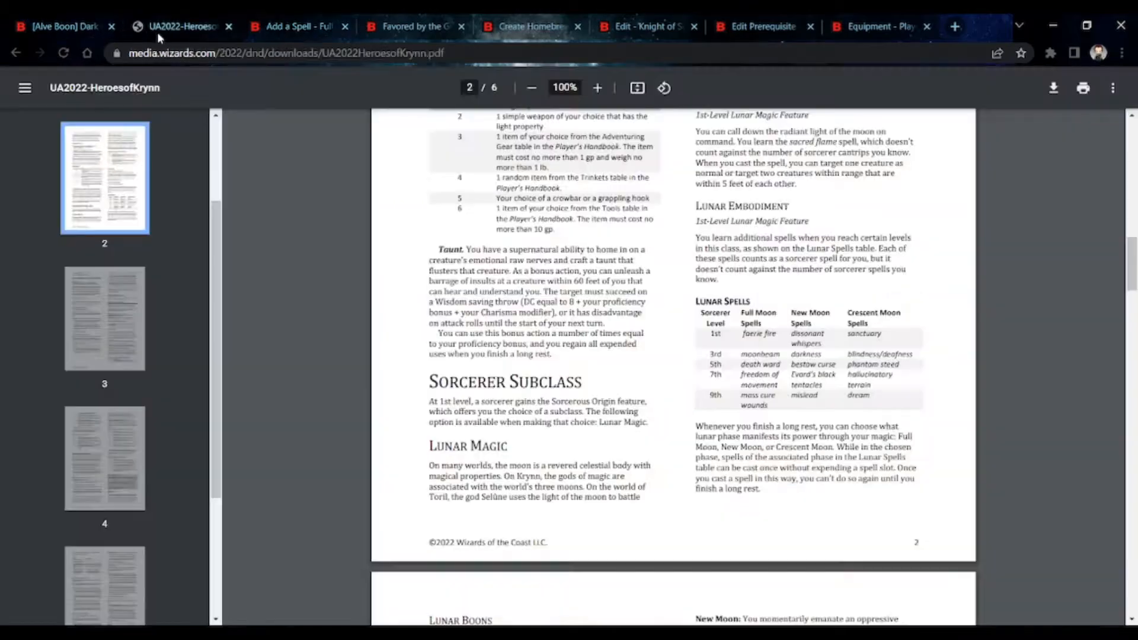
pyautogui.click(266, 27)
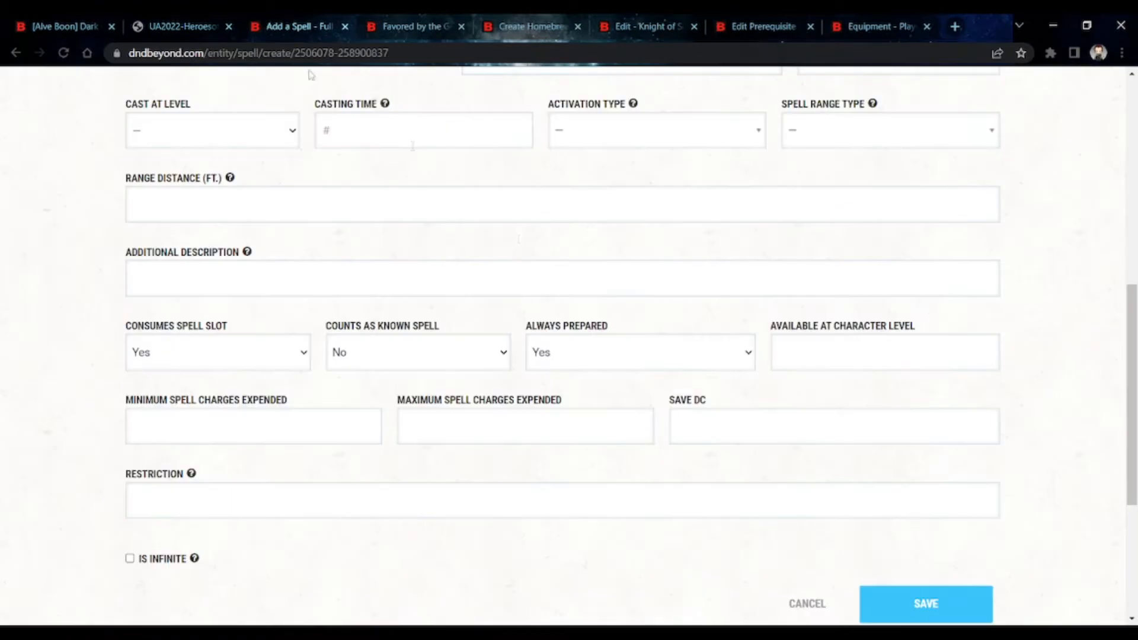
pyautogui.click(809, 363)
pyautogui.write('5')
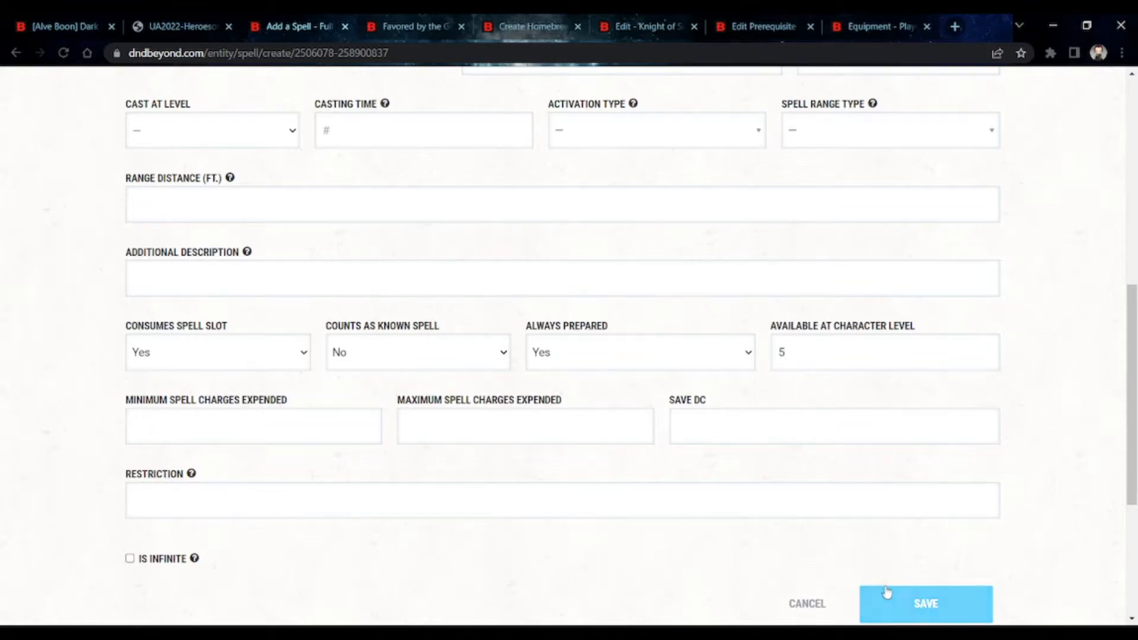
pyautogui.click(886, 593)
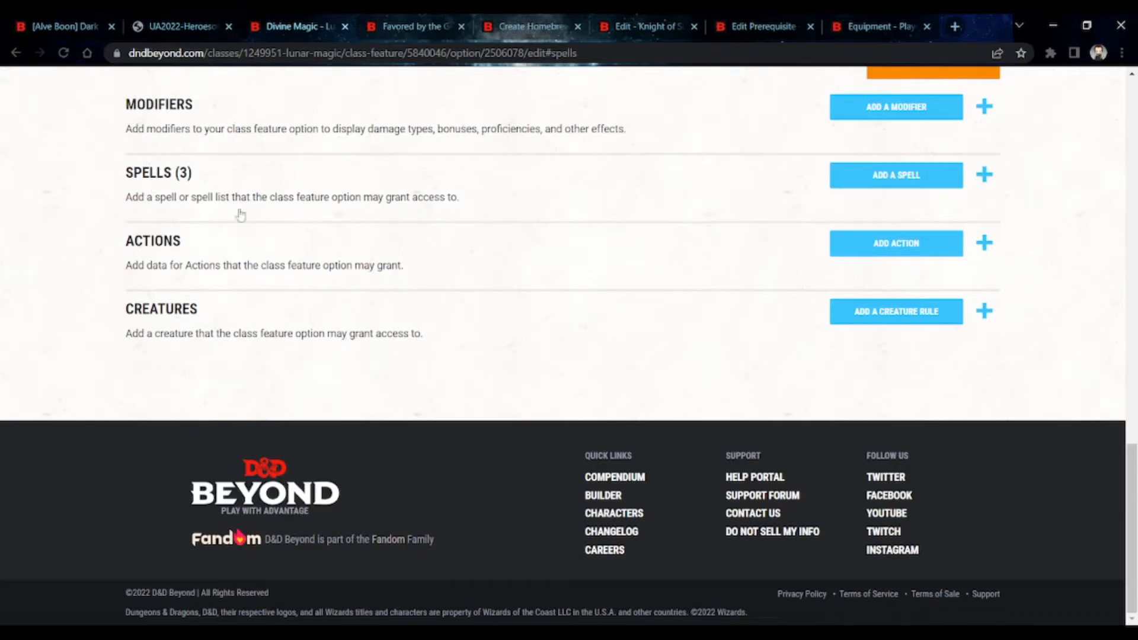
pyautogui.click(222, 178)
pyautogui.scroll(2, 292, 234)
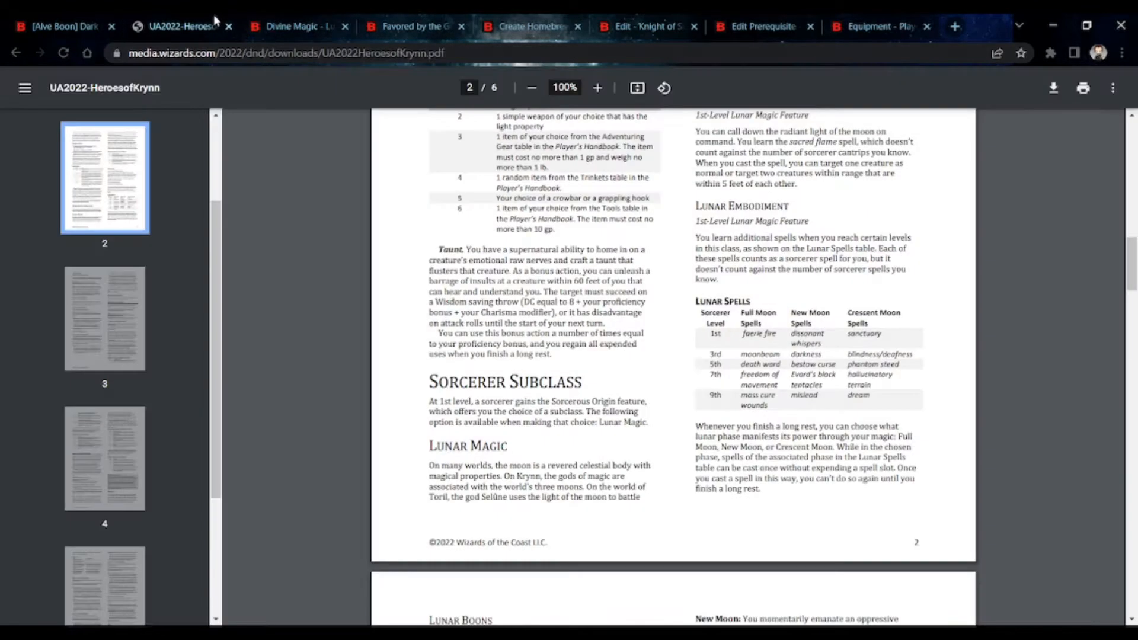
# Examine the PDF's rule on casting Lunar Spells once without expending a spell slot, then return to the Full Moon option
pyautogui.click(210, 23)
pyautogui.moveTo(776, 457); pyautogui.dragTo(776, 448)
pyautogui.moveTo(806, 463); pyautogui.dragTo(825, 475)
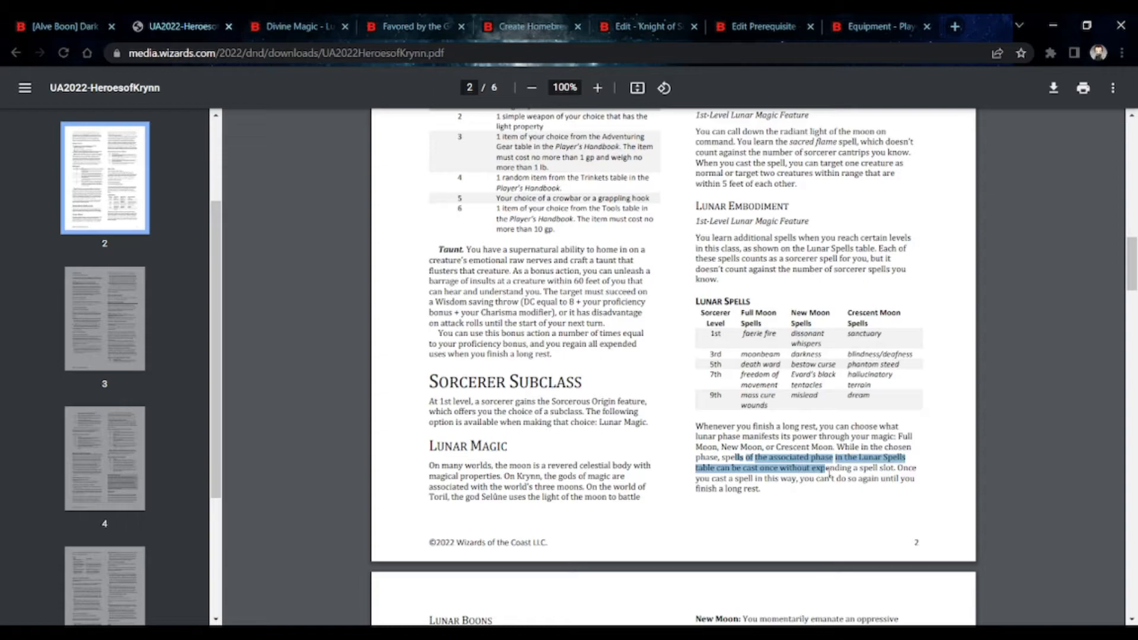
pyautogui.moveTo(828, 475); pyautogui.dragTo(750, 488)
pyautogui.click(747, 487)
pyautogui.click(285, 26)
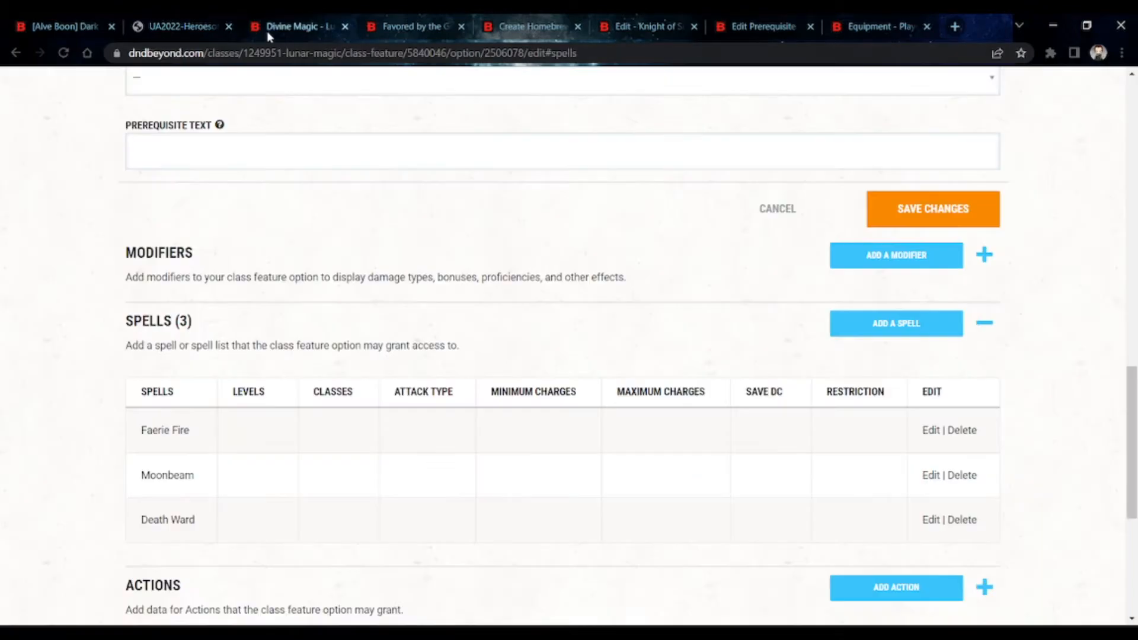
# Start another spell entry for the Full Moon option and choose Faerie Fire as its spell
pyautogui.click(877, 326)
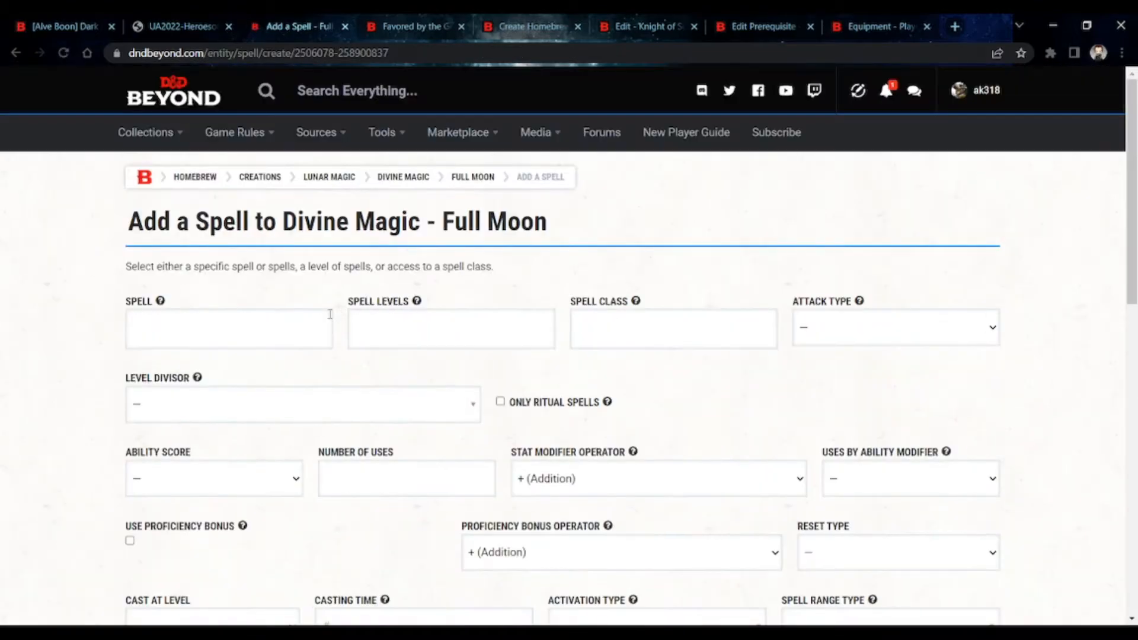
pyautogui.click(246, 346)
pyautogui.write('far')
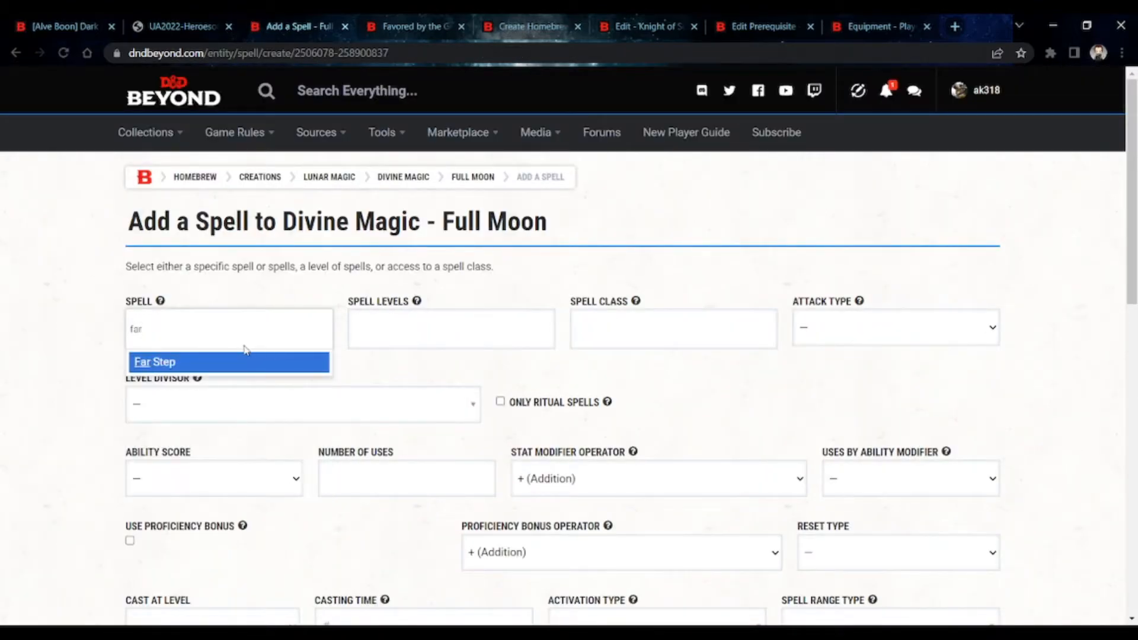
pyautogui.press('BackSpace')
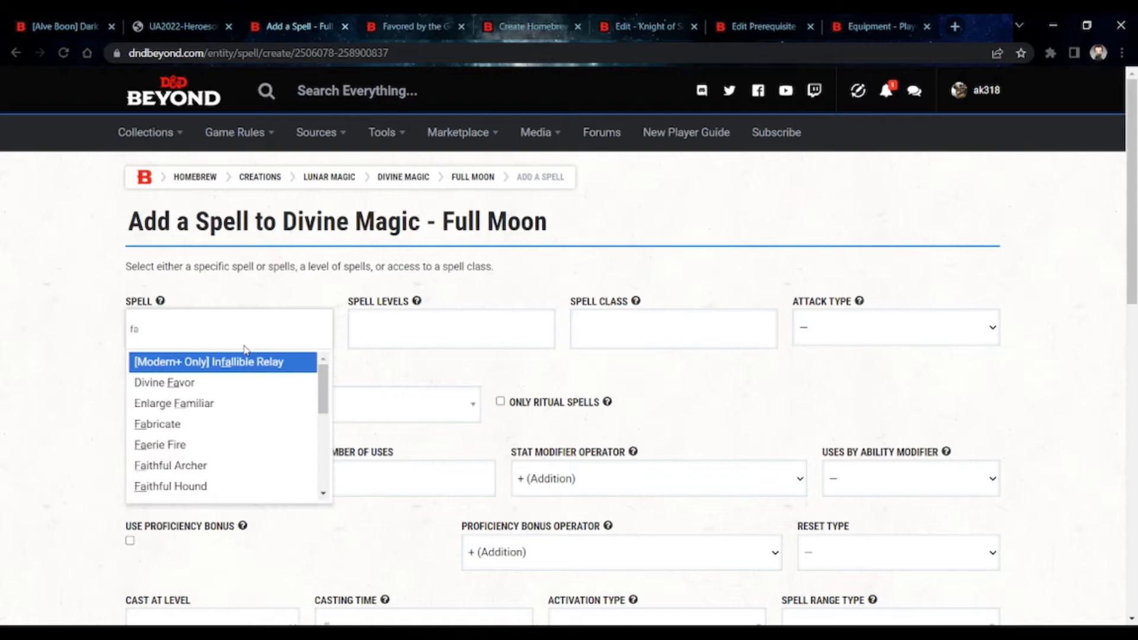
pyautogui.write('er')
pyautogui.click(245, 362)
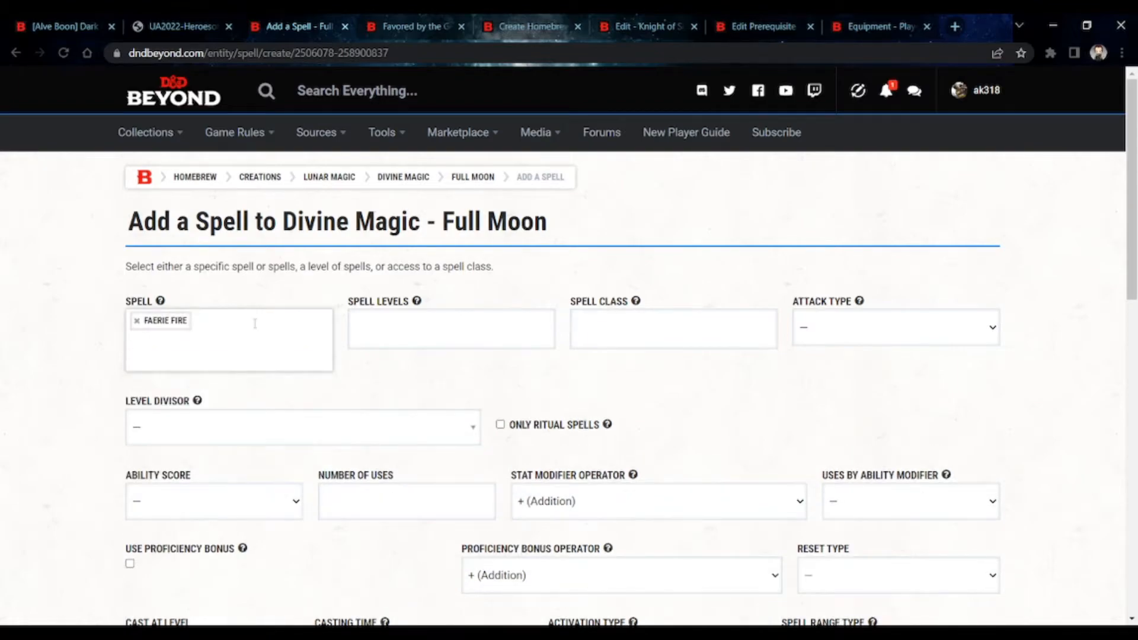
# Set Faerie Fire's ability score to CHA, Counts as Known Spell to No, Always Prepared to Yes and availability to character level 1
pyautogui.scroll(-1, 256, 329)
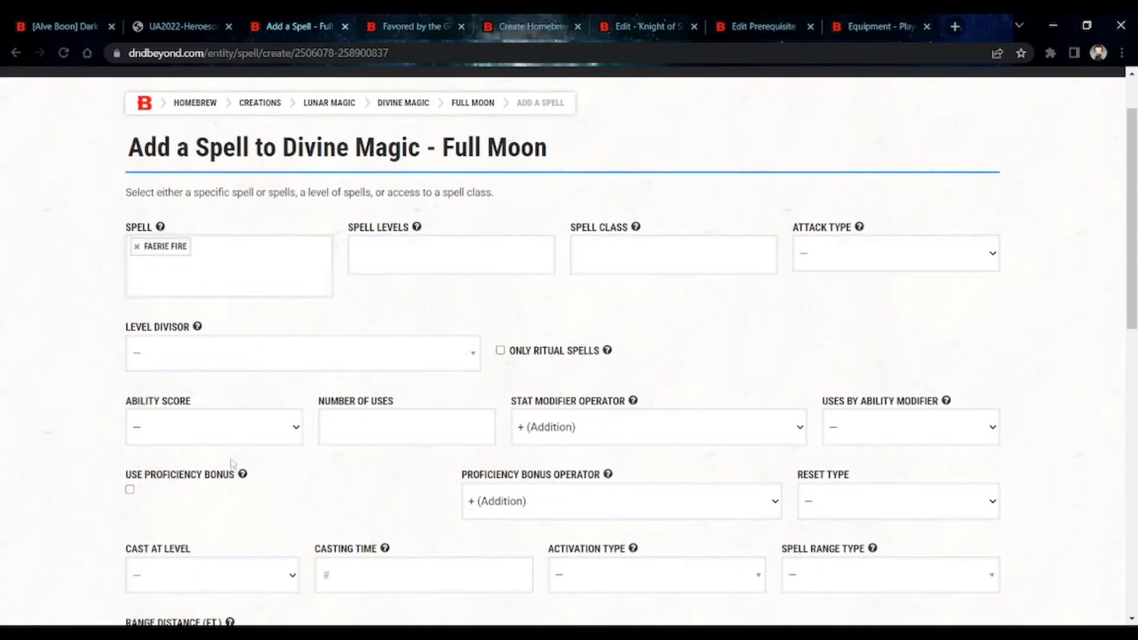
pyautogui.click(229, 538)
pyautogui.scroll(-3, 364, 388)
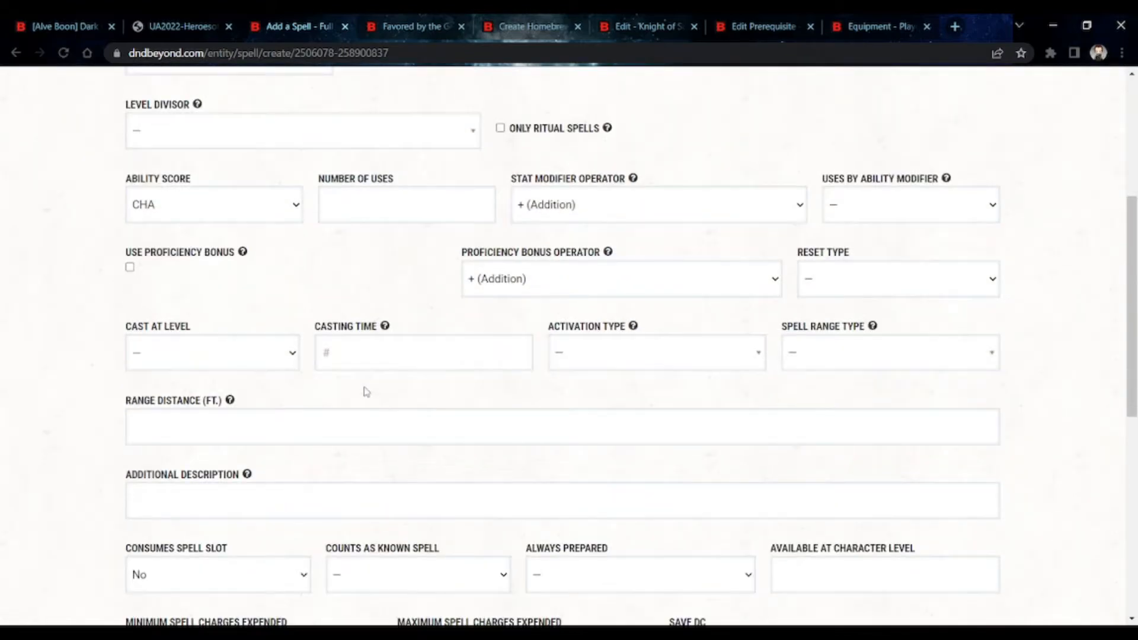
pyautogui.scroll(-2, 259, 356)
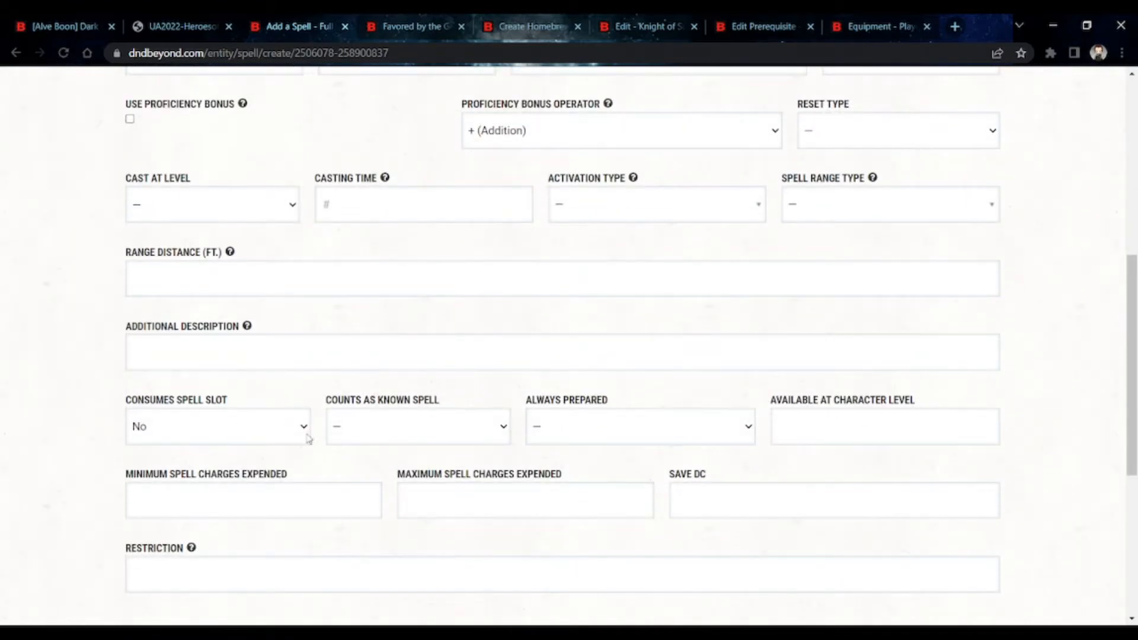
pyautogui.click(382, 437)
pyautogui.click(394, 485)
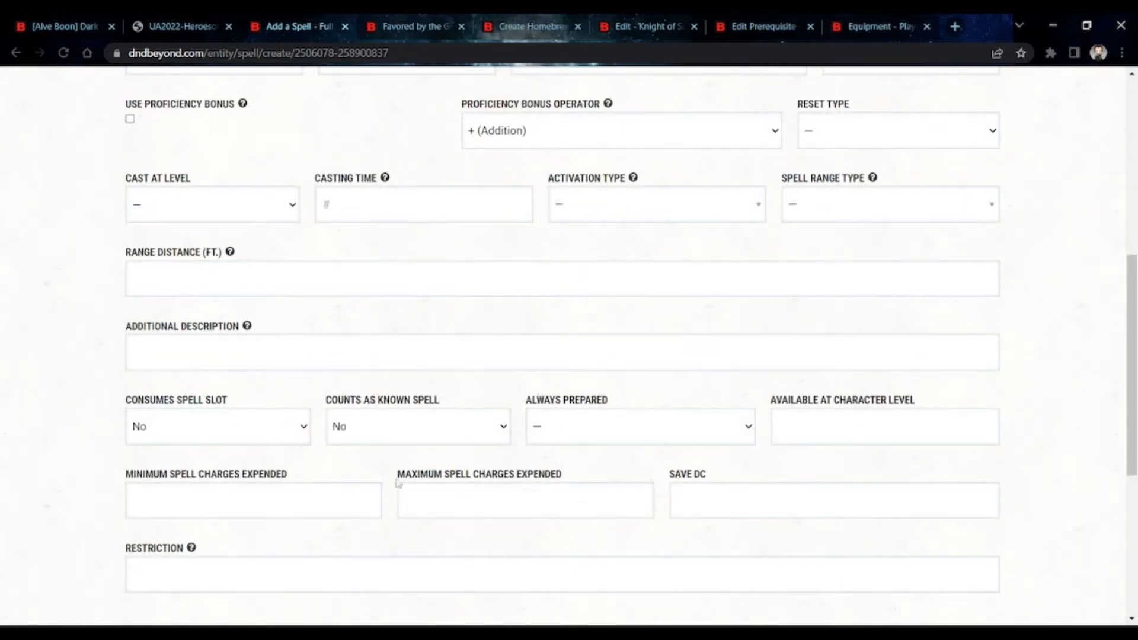
pyautogui.click(566, 439)
pyautogui.click(579, 465)
pyautogui.click(796, 423)
pyautogui.write('1')
pyautogui.doubleClick(830, 444)
pyautogui.scroll(-4, 595, 412)
pyautogui.scroll(4, 595, 412)
pyautogui.click(641, 397)
# Limit Faerie Fire to 1 use, choose its reset type and save the spell entry
pyautogui.scroll(3, 641, 397)
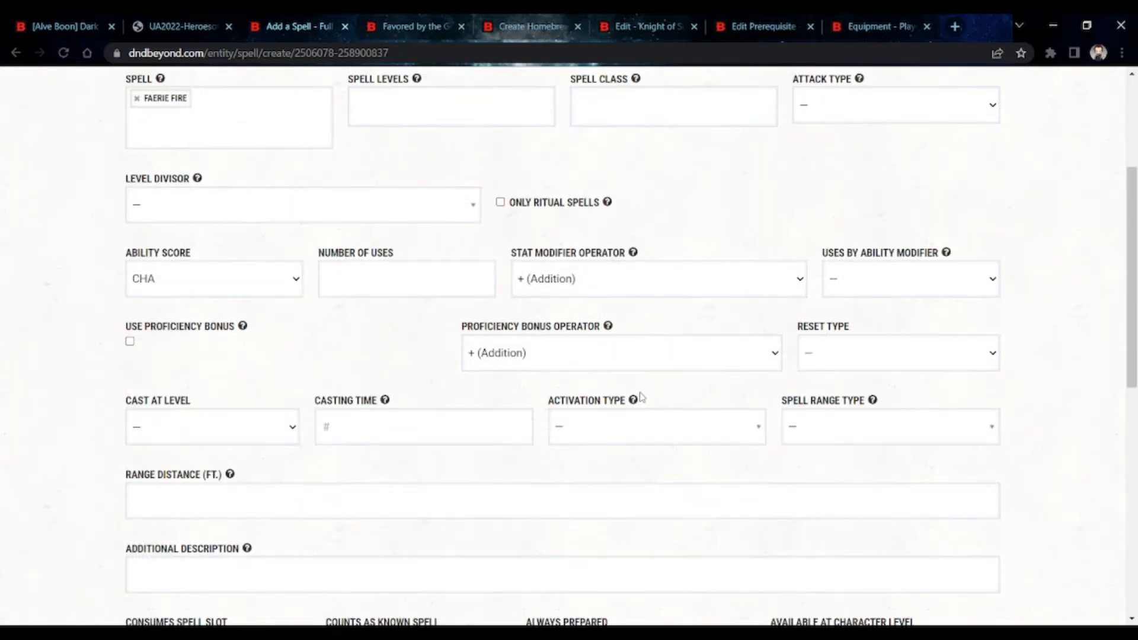
pyautogui.click(407, 278)
pyautogui.write('1')
pyautogui.click(843, 368)
pyautogui.click(853, 409)
pyautogui.scroll(-8, 918, 412)
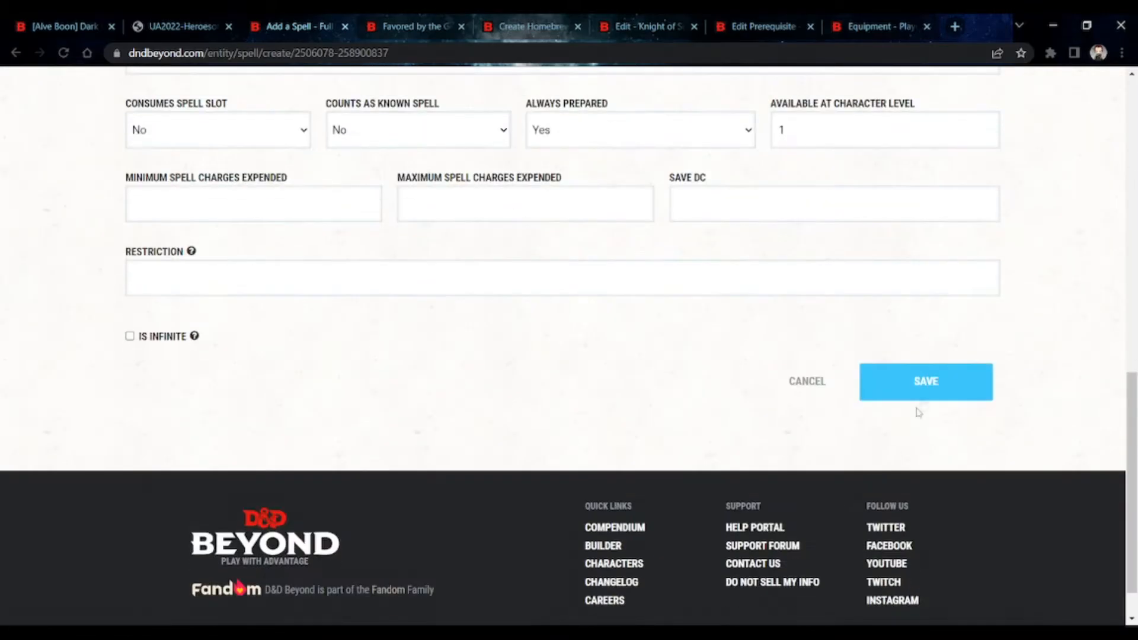
pyautogui.click(918, 391)
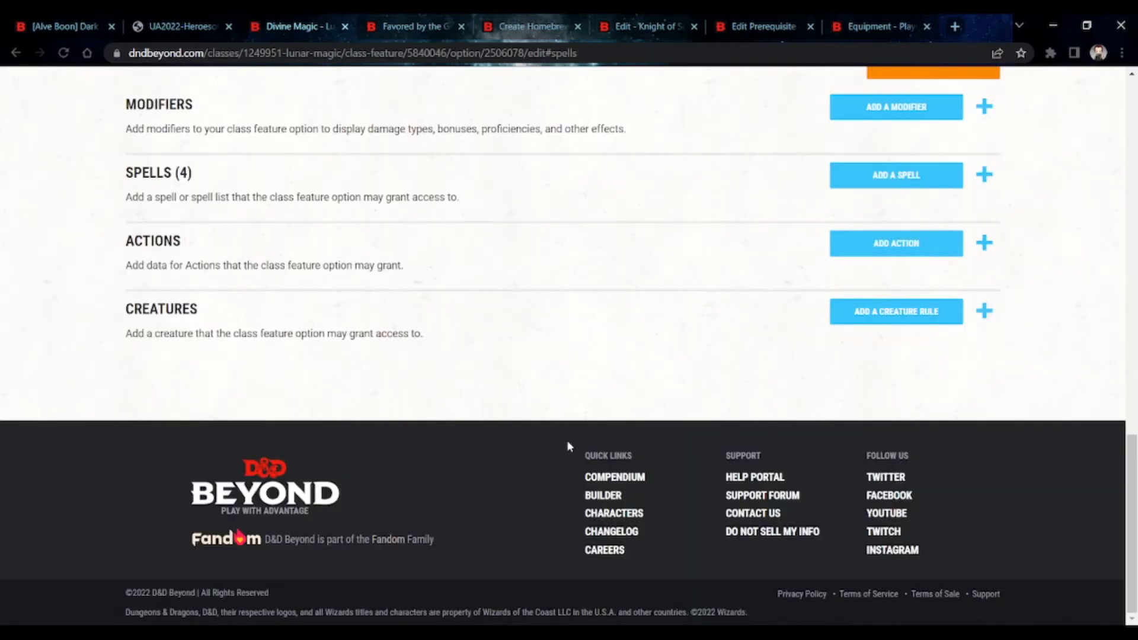
pyautogui.scroll(3, 581, 445)
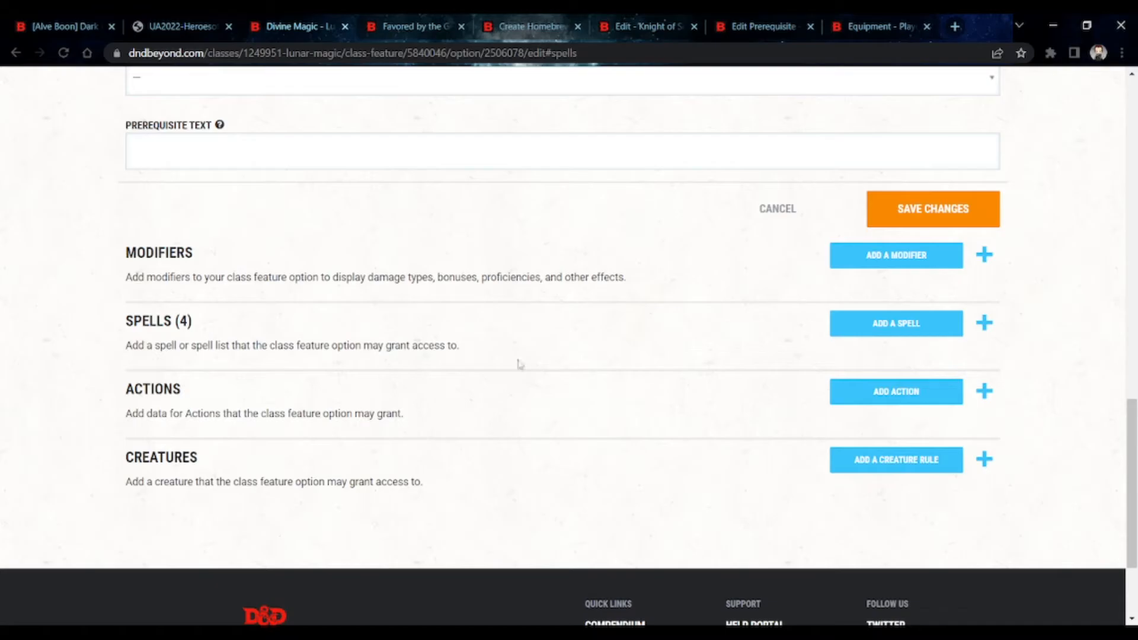
# Examine the Lunar Boons feature in the PDF and compare it with the Full Moon Boon option form
pyautogui.click(160, 30)
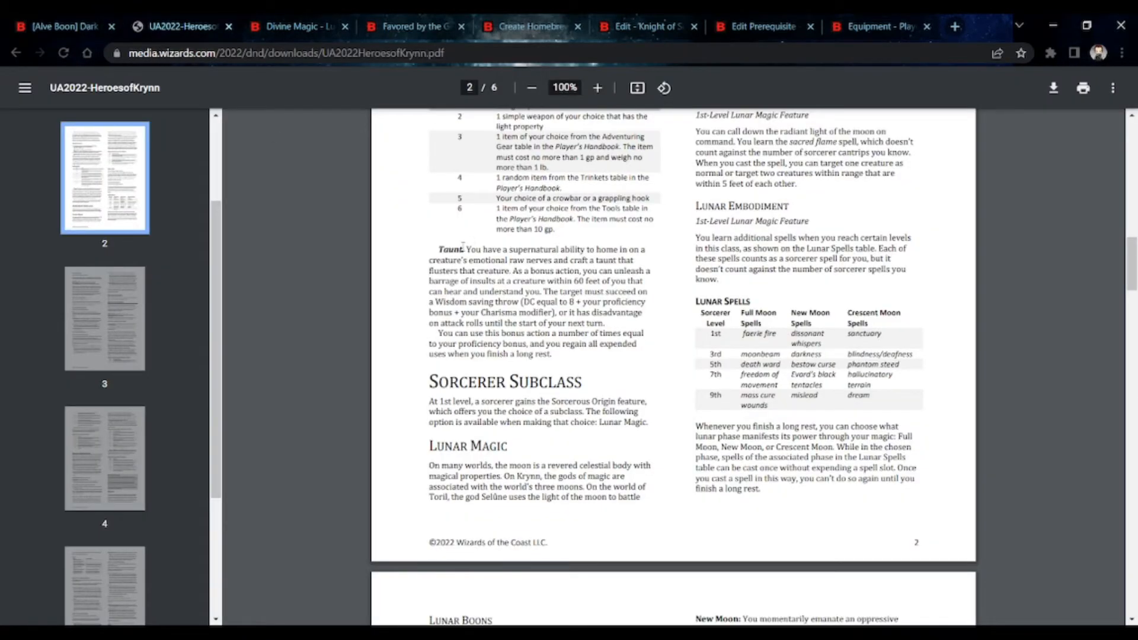
pyautogui.scroll(-6, 463, 245)
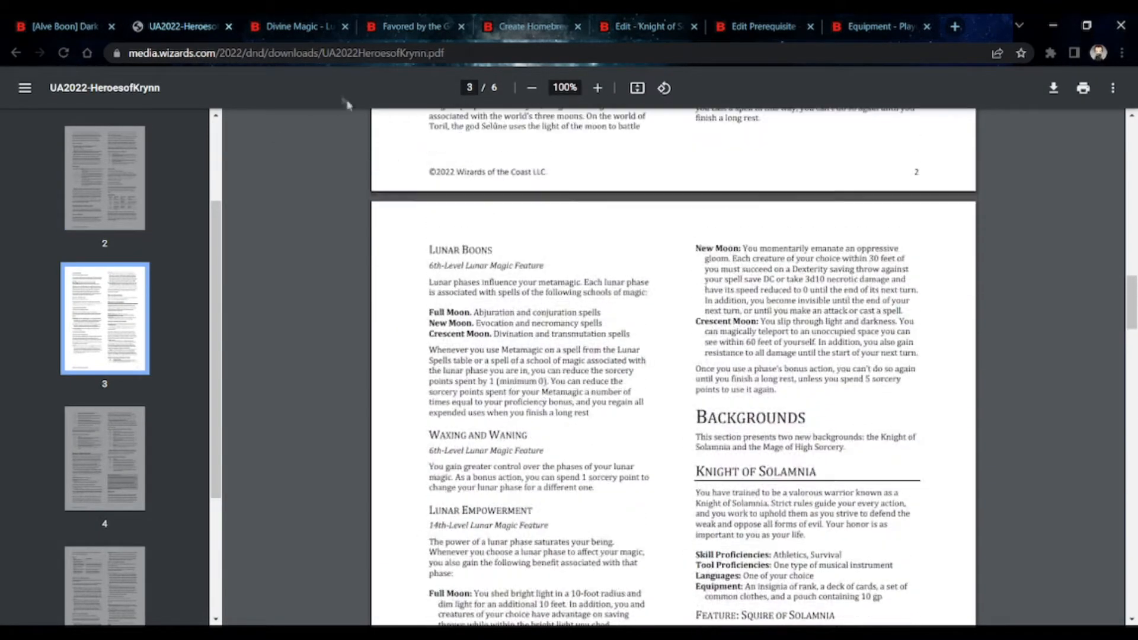
pyautogui.click(380, 26)
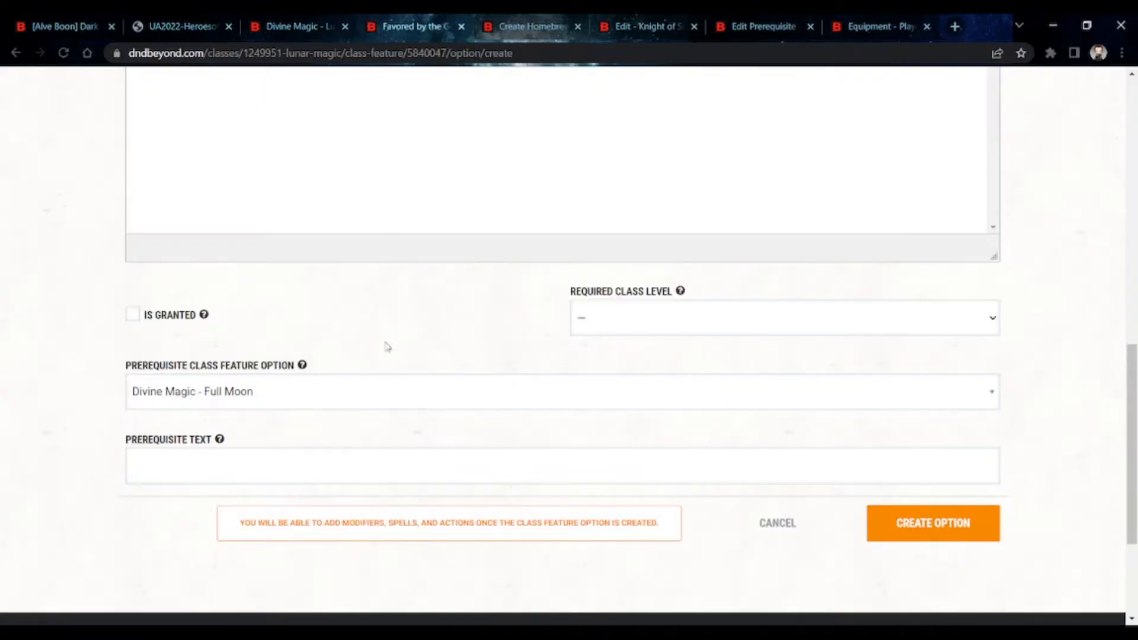
pyautogui.scroll(15, 387, 346)
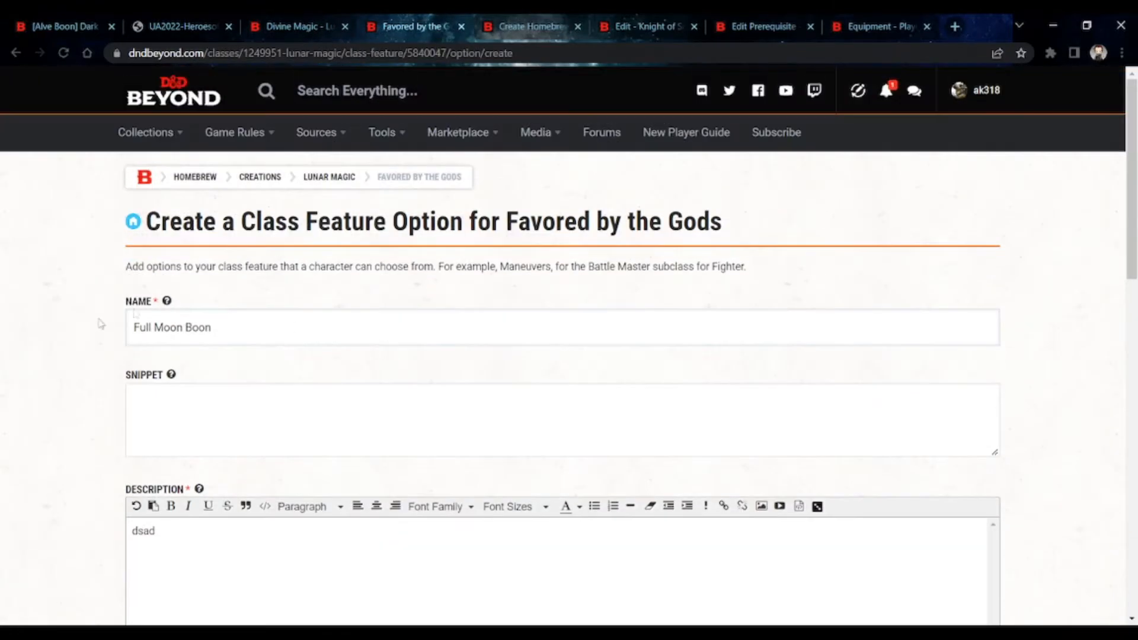
pyautogui.click(181, 26)
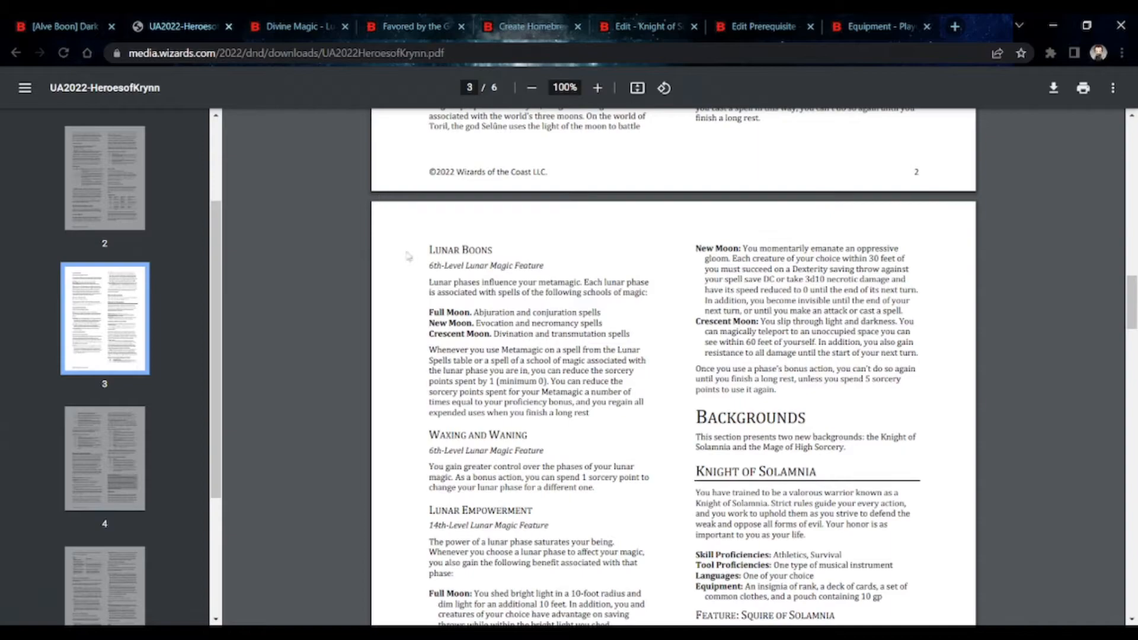
pyautogui.moveTo(433, 276); pyautogui.dragTo(631, 370)
pyautogui.click(486, 343)
pyautogui.moveTo(455, 283); pyautogui.dragTo(558, 381)
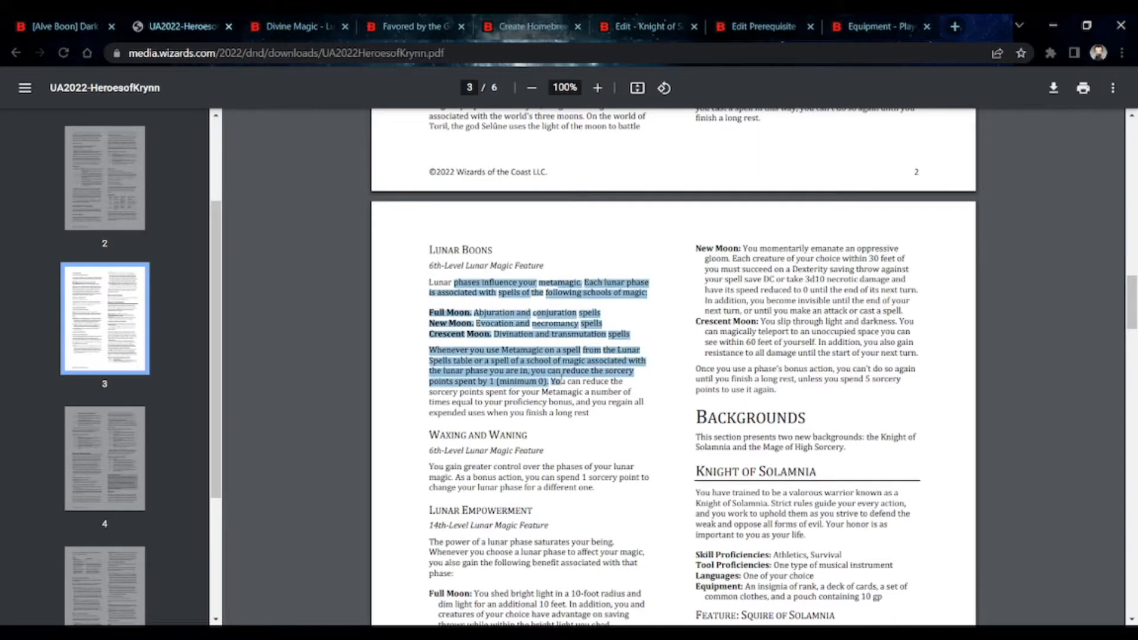
pyautogui.click(466, 323)
pyautogui.click(409, 26)
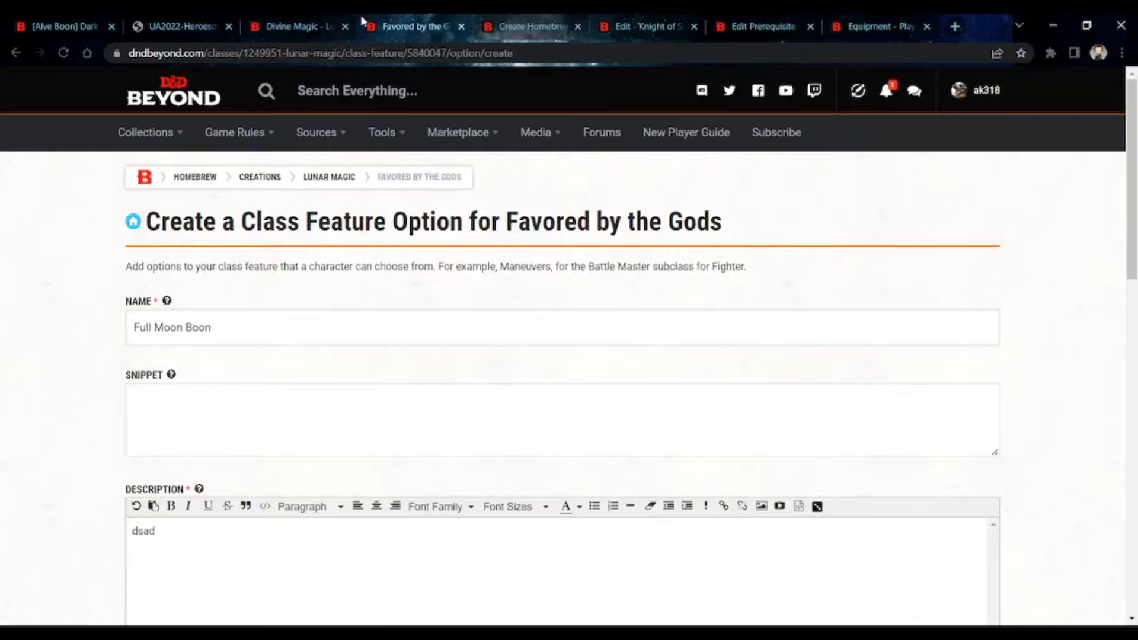
# Choose Divine Magic - Full Moon as the prerequisite class feature option of the Full Moon Boon
pyautogui.scroll(-5, 325, 269)
pyautogui.scroll(-10, 428, 335)
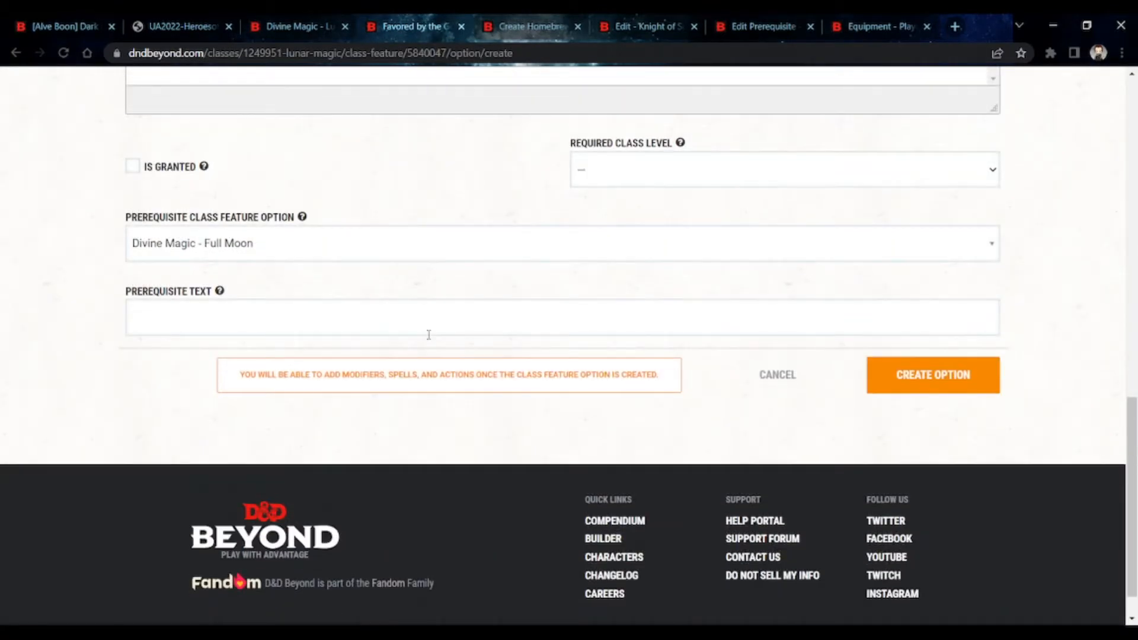
pyautogui.click(356, 252)
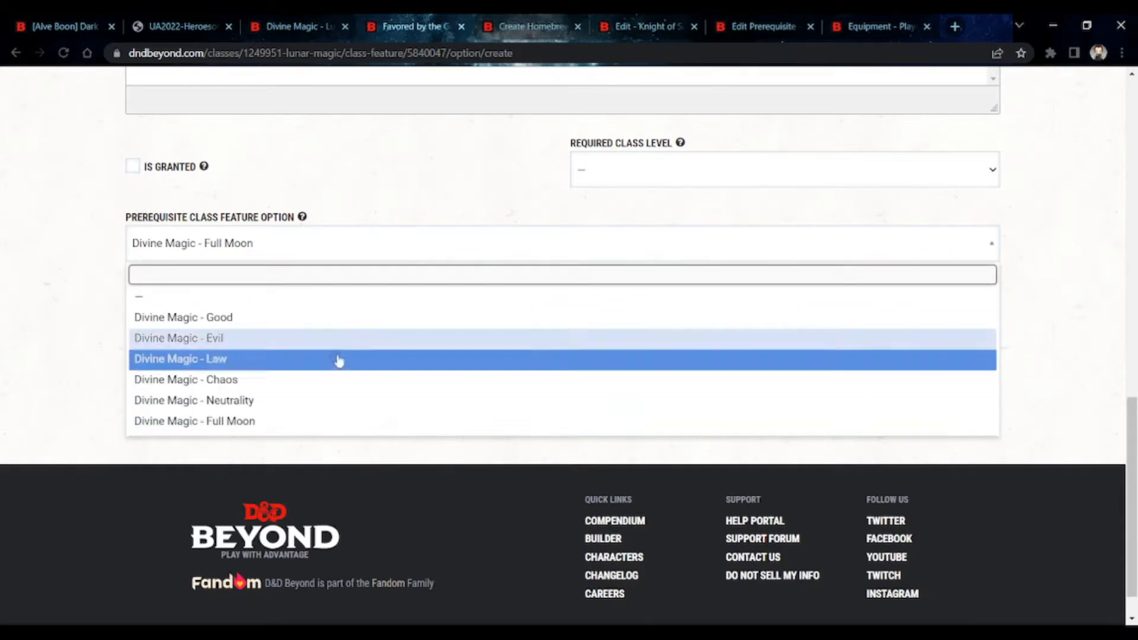
pyautogui.click(359, 420)
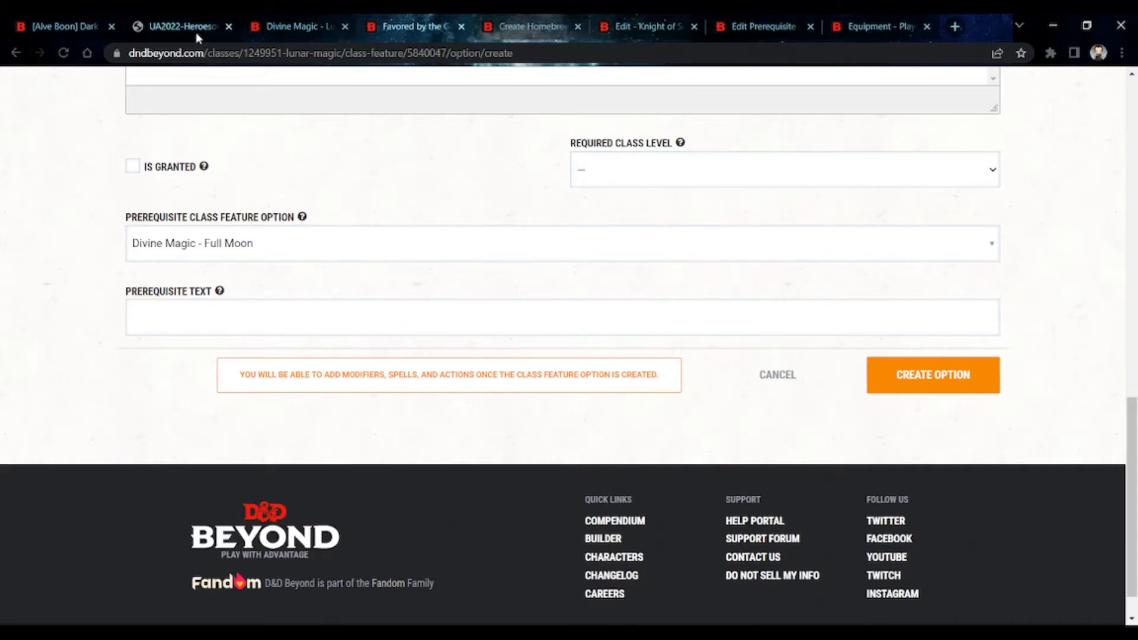
pyautogui.scroll(3, 358, 221)
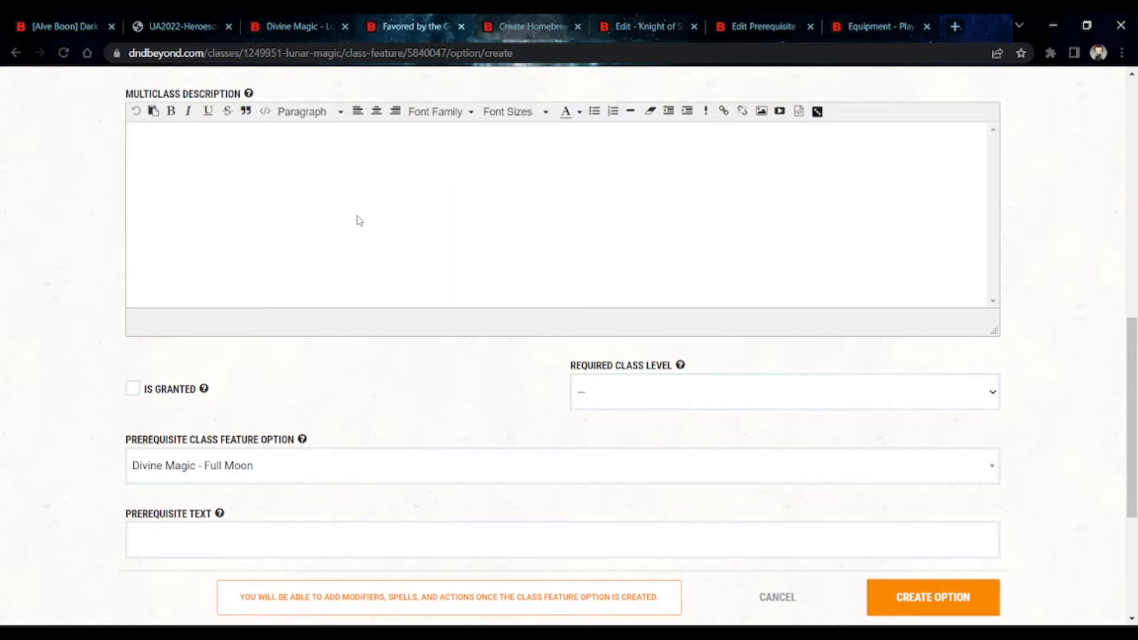
# Read the Lunar Boons, Lunar Empowerment and Lunar Phenomenon features in the PDF for their Full Moon effects
pyautogui.click(181, 27)
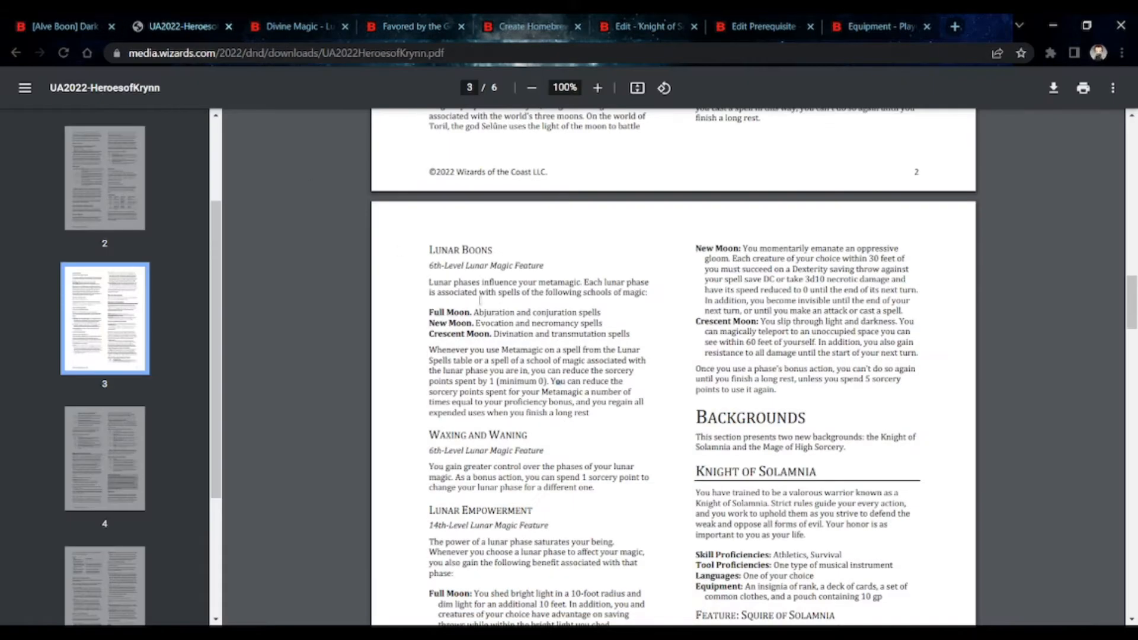
pyautogui.moveTo(474, 312); pyautogui.dragTo(505, 371)
pyautogui.click(492, 326)
pyautogui.scroll(-5, 492, 356)
pyautogui.click(505, 370)
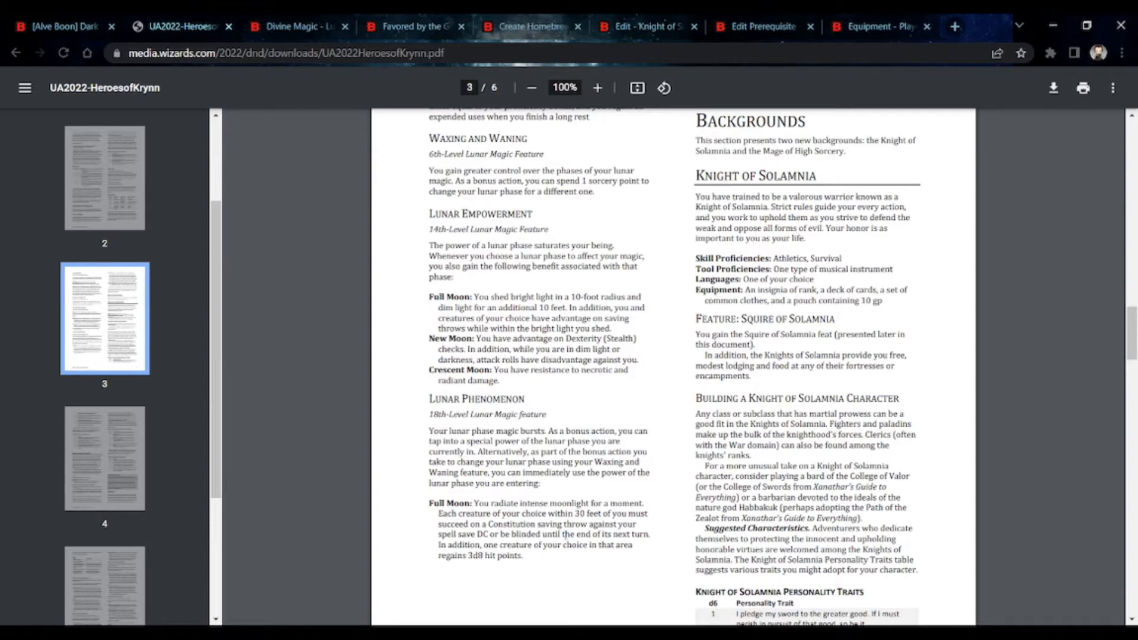
pyautogui.scroll(5, 566, 535)
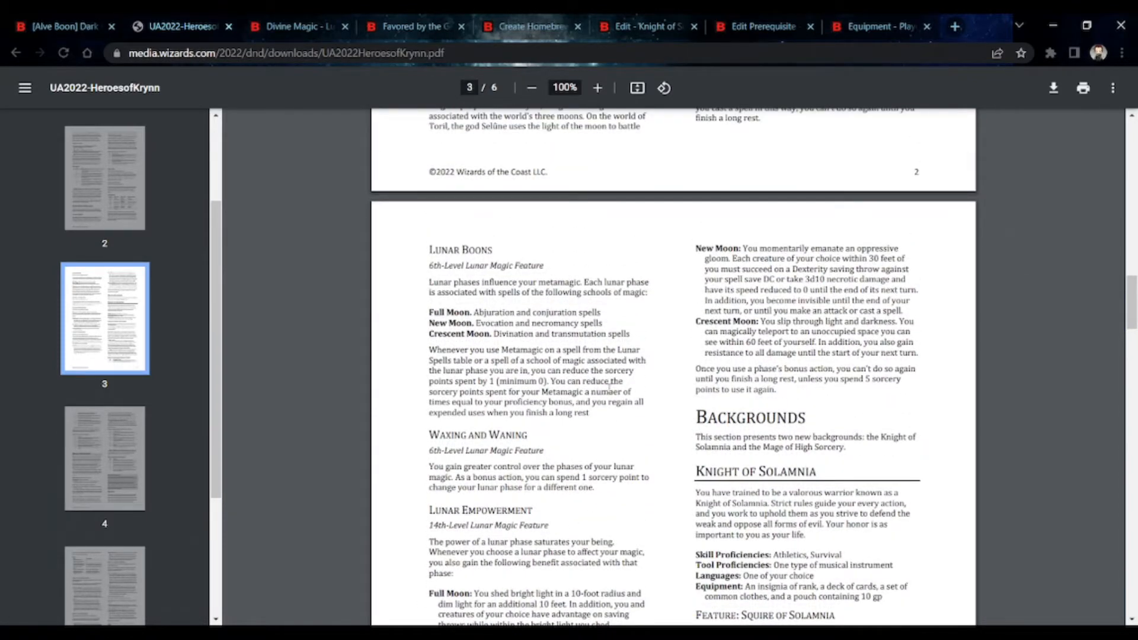
pyautogui.scroll(-3, 609, 386)
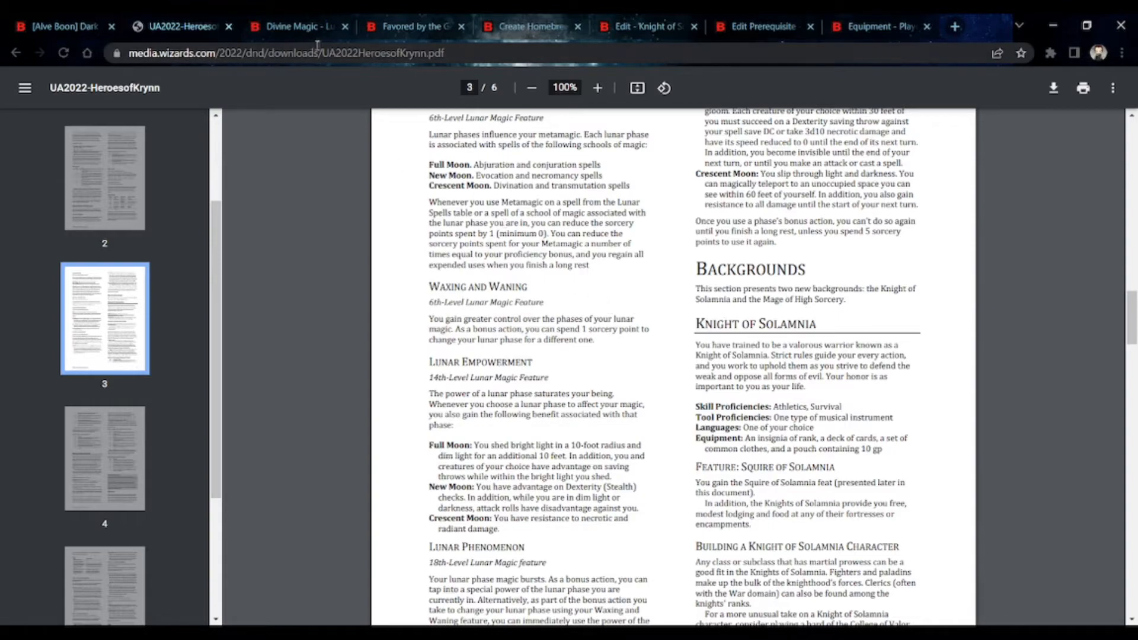
# Review the existing Sorcerer subclasses offered as templates for a new homebrew subclass
pyautogui.click(535, 26)
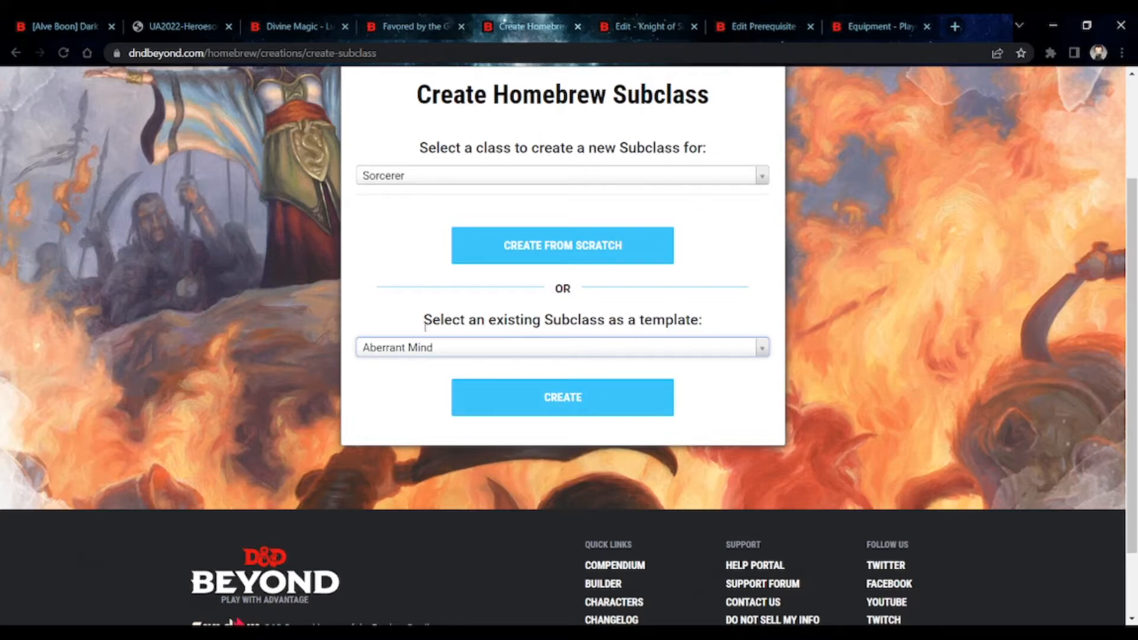
pyautogui.click(425, 348)
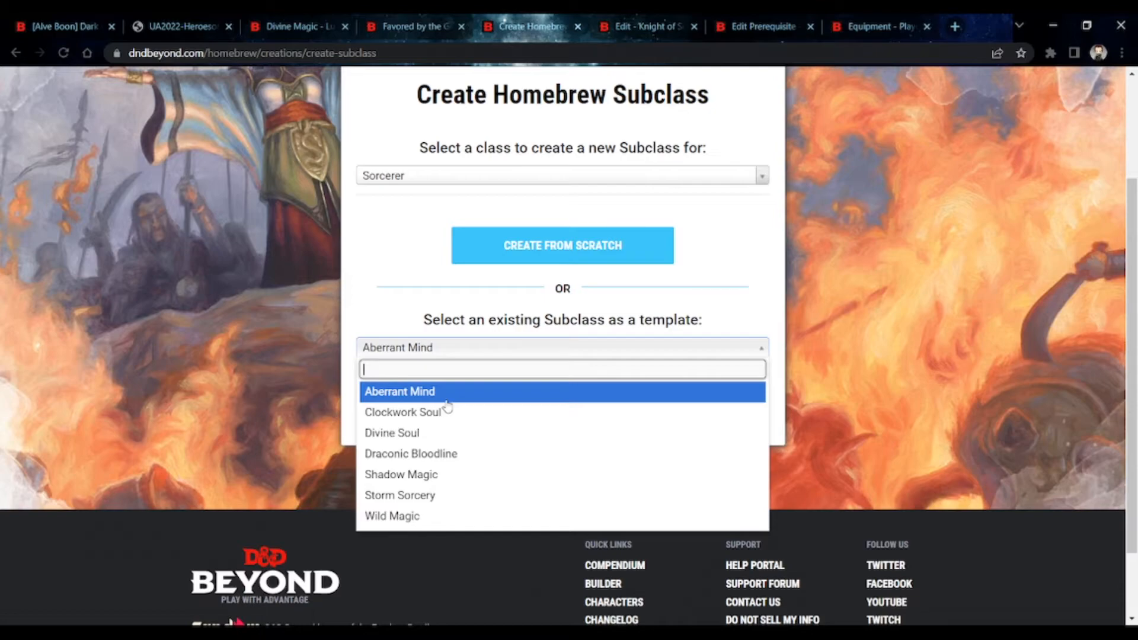
pyautogui.click(119, 330)
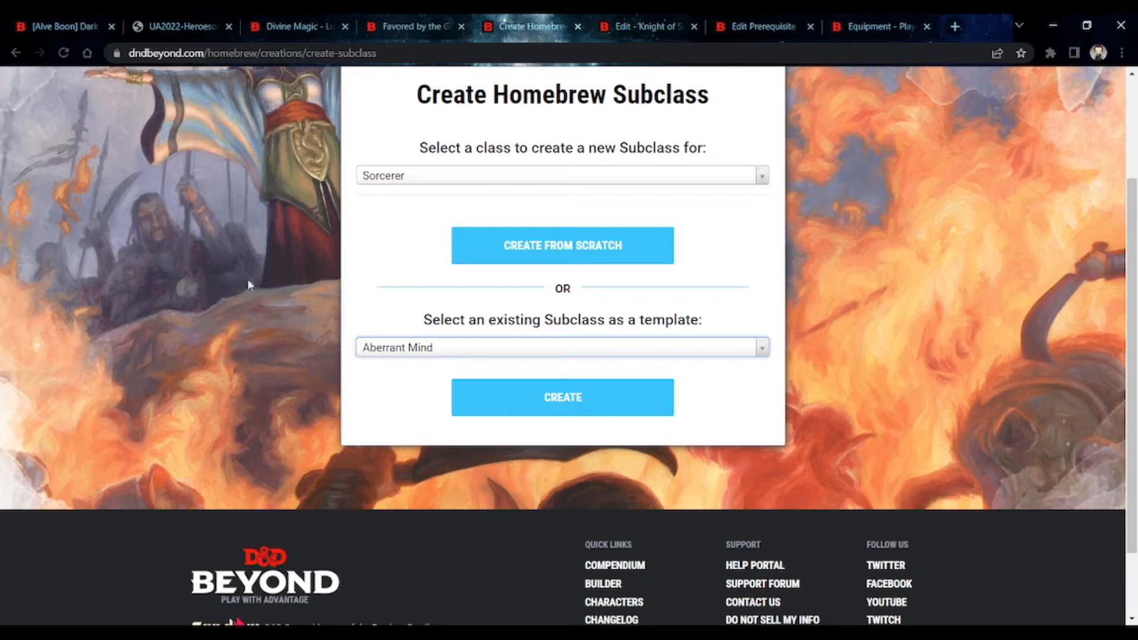
# Return to the Full Moon option, expand its spell list and start a new spell entry
pyautogui.click(184, 27)
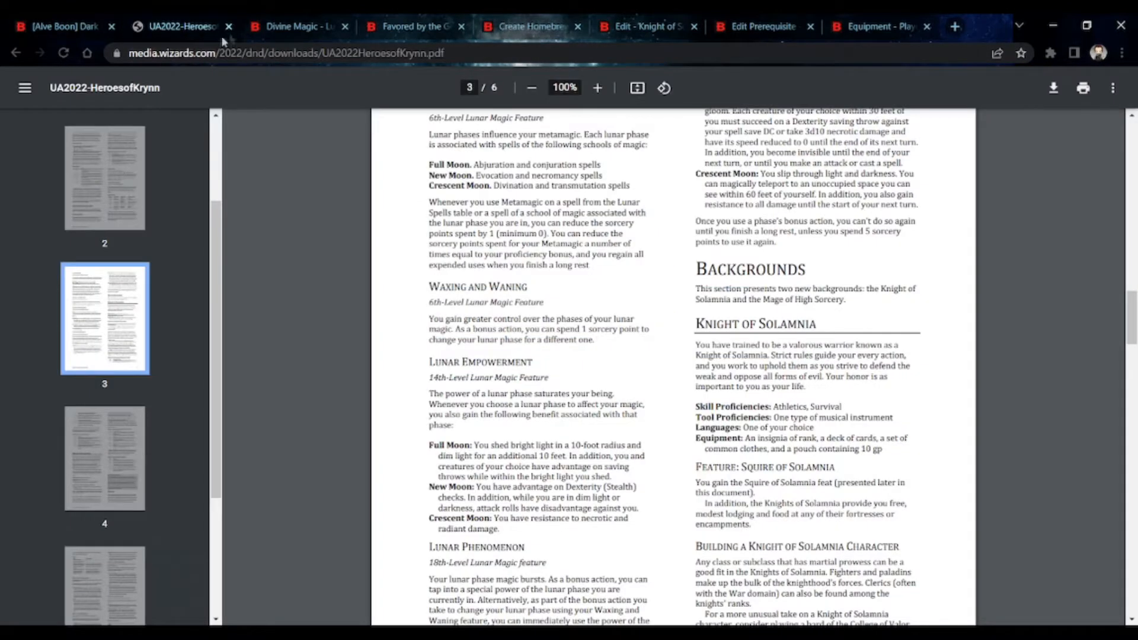
pyautogui.click(272, 24)
pyautogui.click(366, 336)
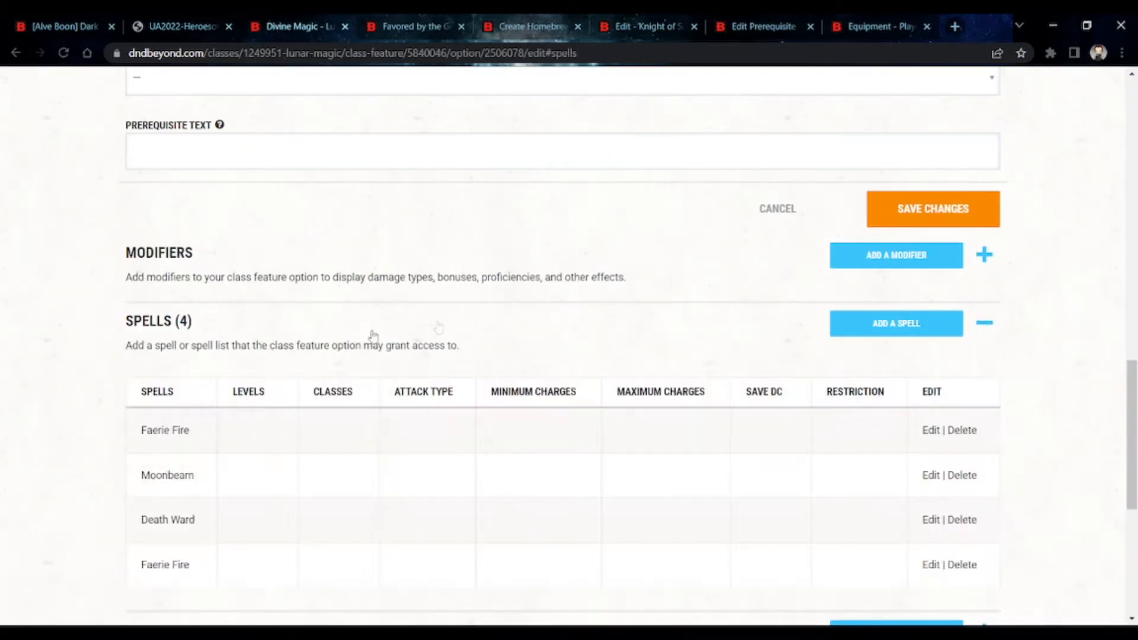
pyautogui.click(870, 326)
# Check the Moon Fire feature in the PDF and choose Sacred Flame as the spell to add to the Full Moon option
pyautogui.click(178, 26)
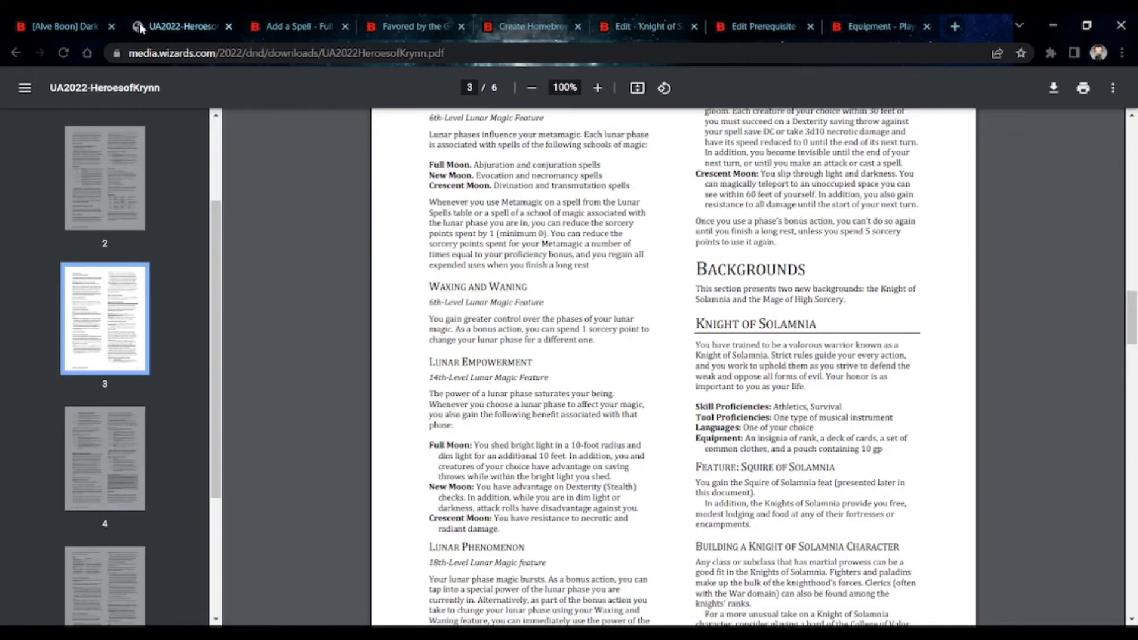
pyautogui.scroll(5, 517, 294)
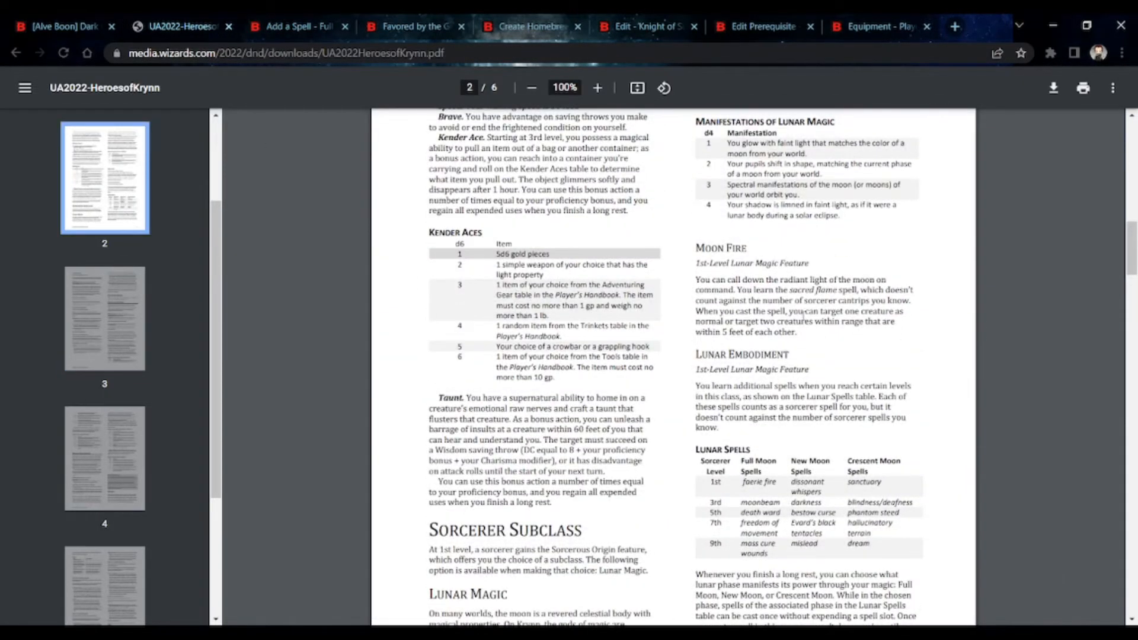
pyautogui.moveTo(696, 280); pyautogui.dragTo(758, 325)
pyautogui.click(758, 324)
pyautogui.click(293, 26)
pyautogui.click(212, 325)
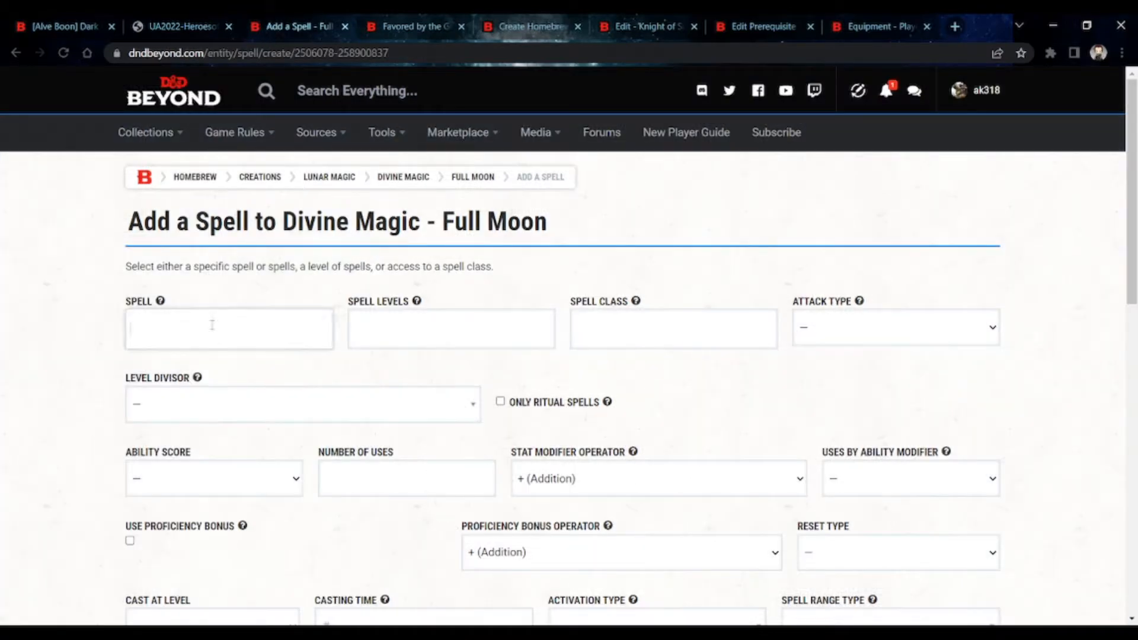
pyautogui.write('sa')
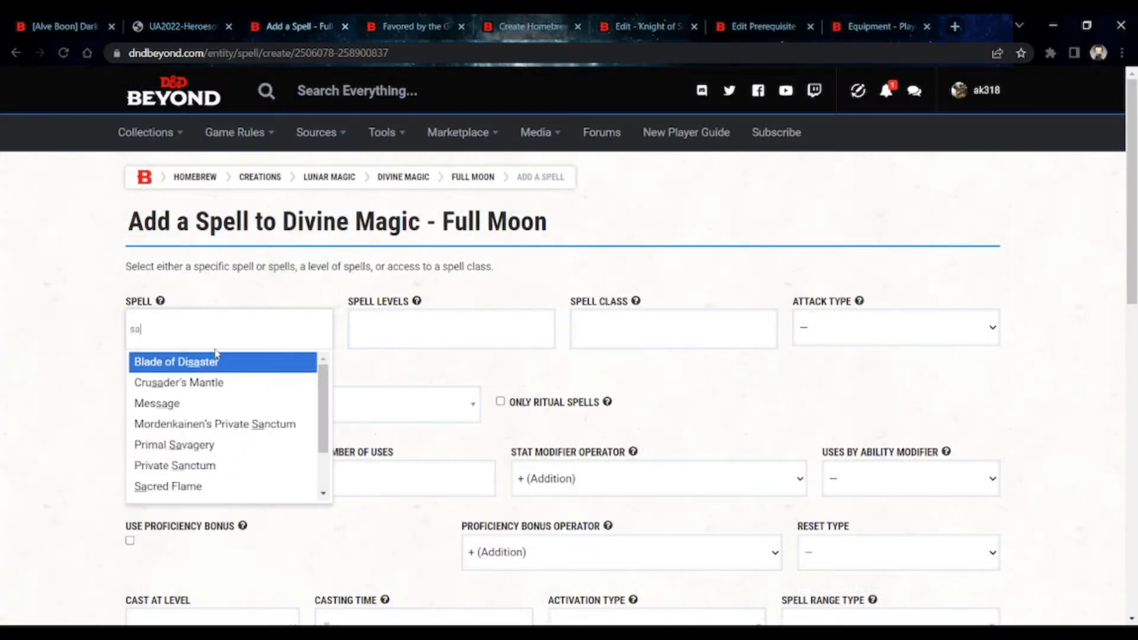
pyautogui.write('cre')
pyautogui.click(220, 363)
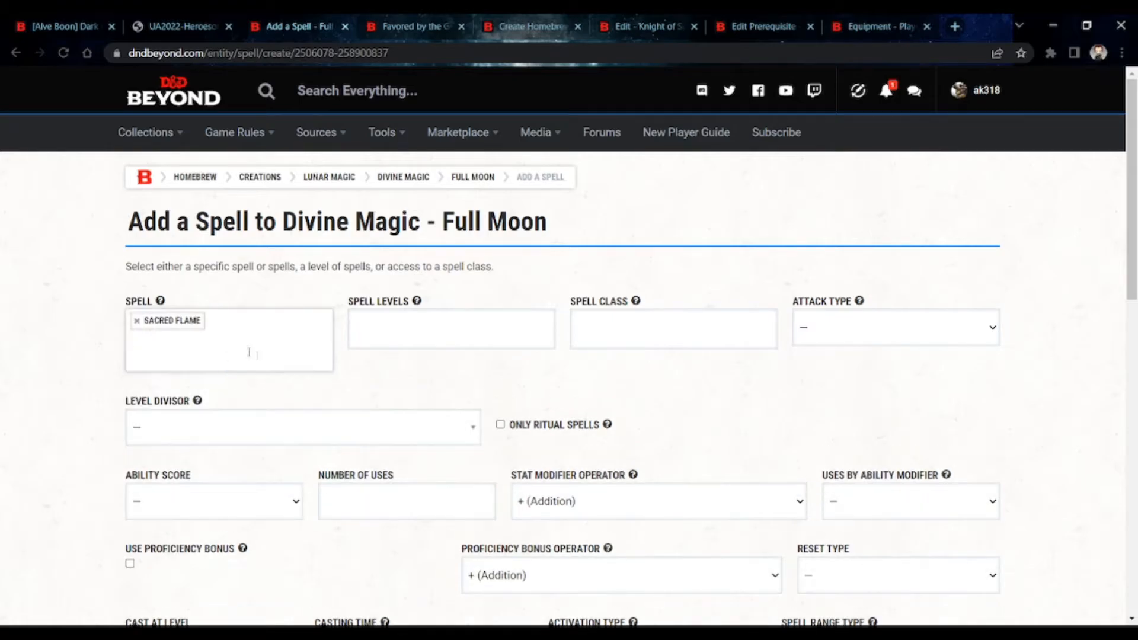
# Set Counts as Known Spell to No and Always Prepared to Yes for Sacred Flame
pyautogui.scroll(-2, 346, 363)
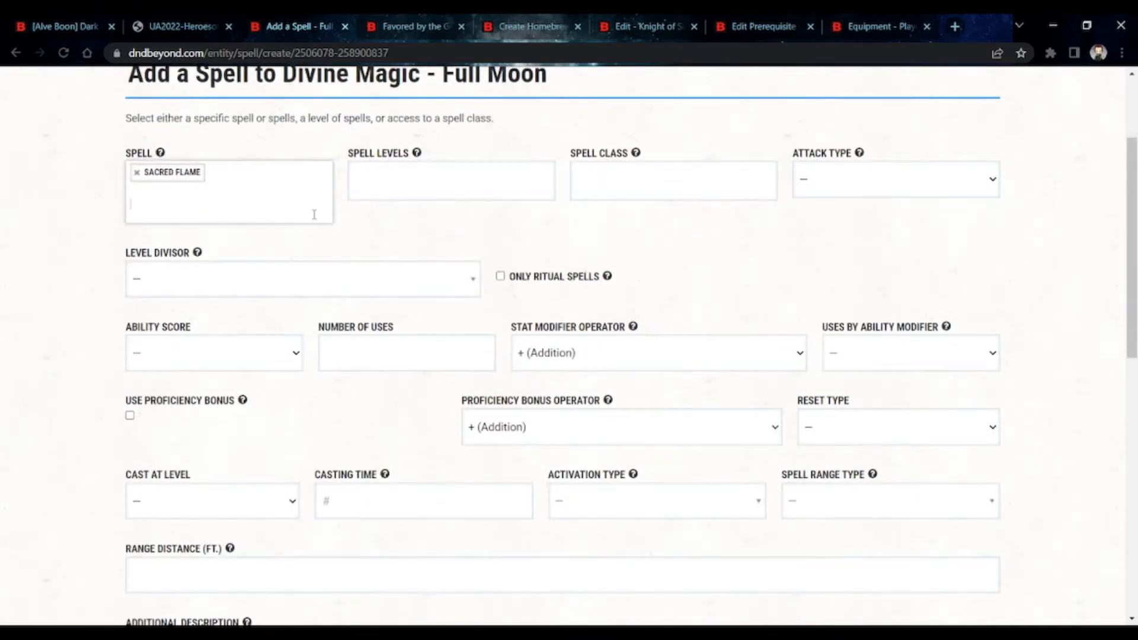
pyautogui.scroll(-3, 314, 214)
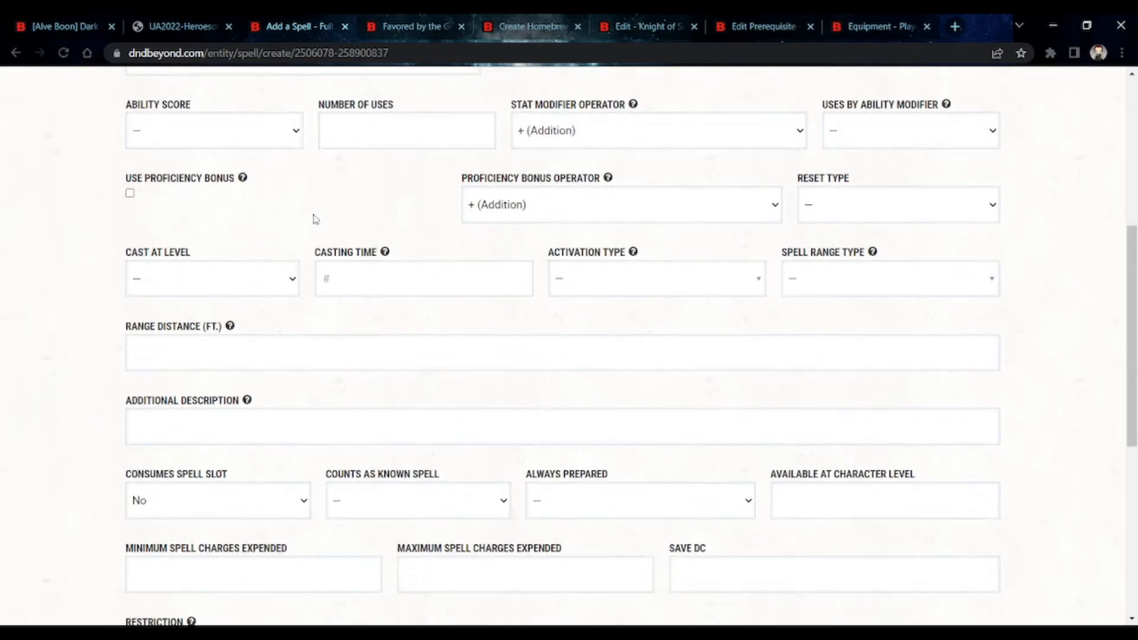
pyautogui.scroll(-4, 314, 219)
pyautogui.scroll(10, 315, 219)
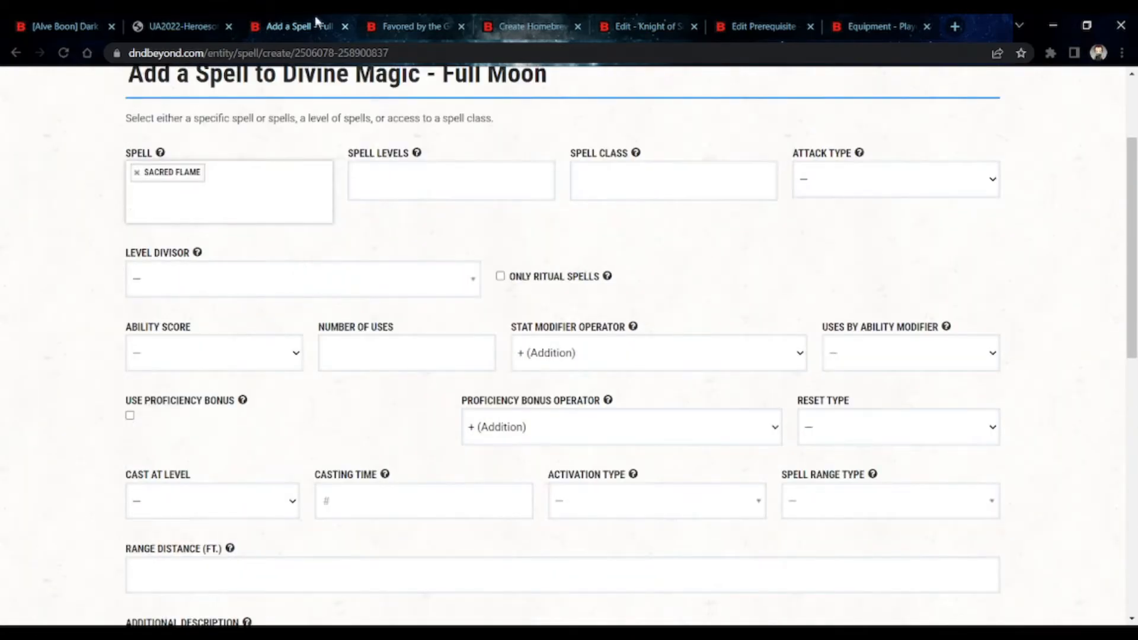
pyautogui.click(168, 26)
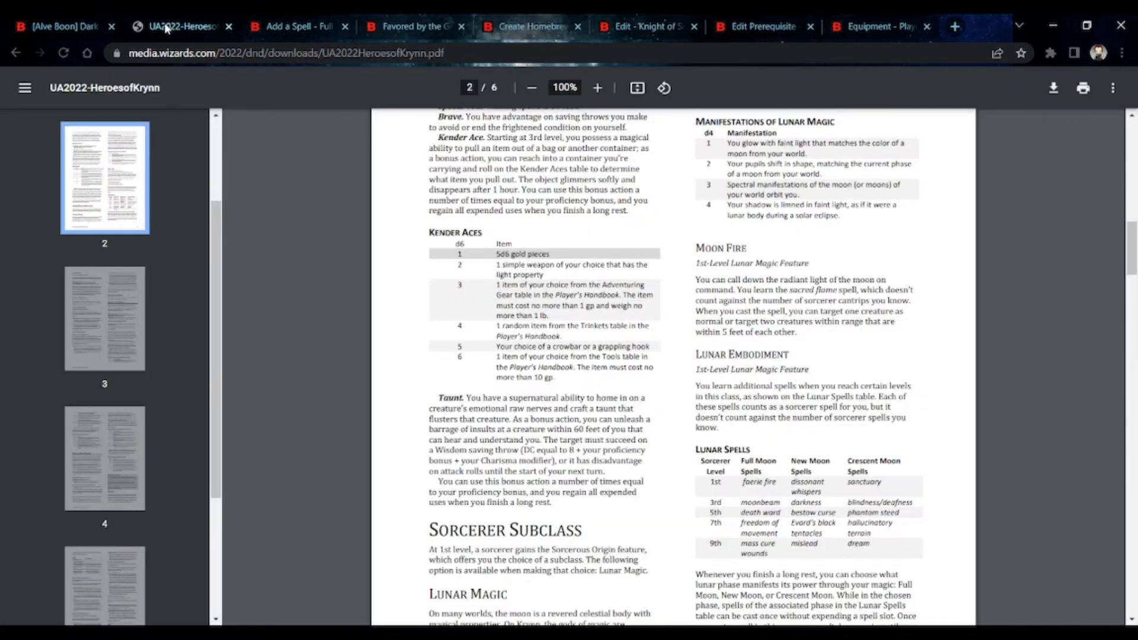
pyautogui.click(282, 26)
pyautogui.scroll(-5, 332, 334)
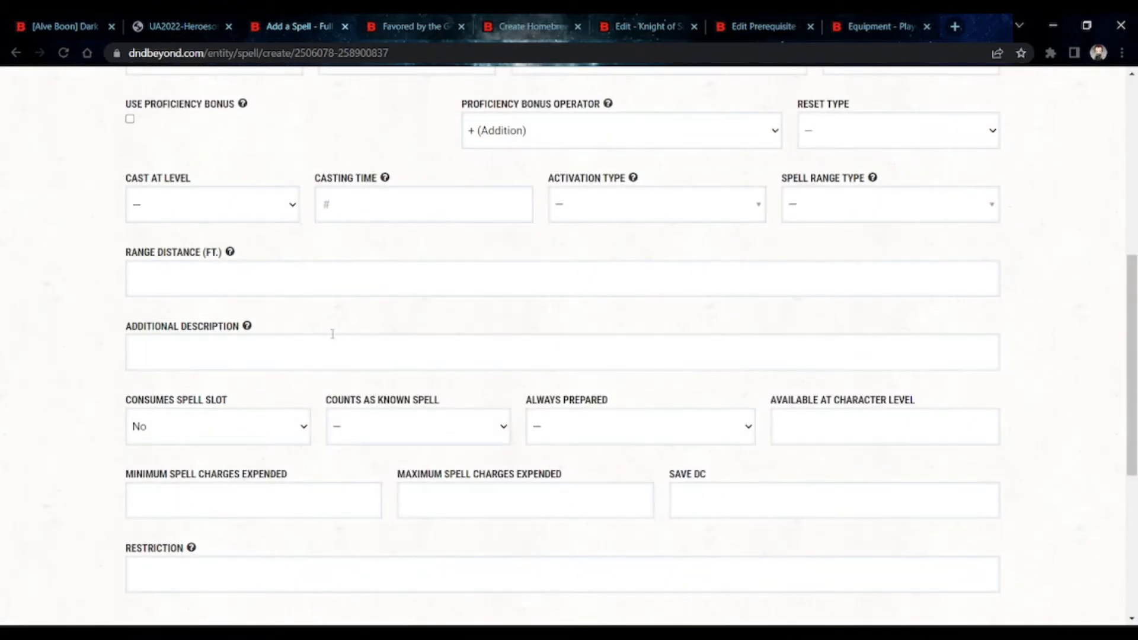
pyautogui.click(377, 490)
pyautogui.click(576, 469)
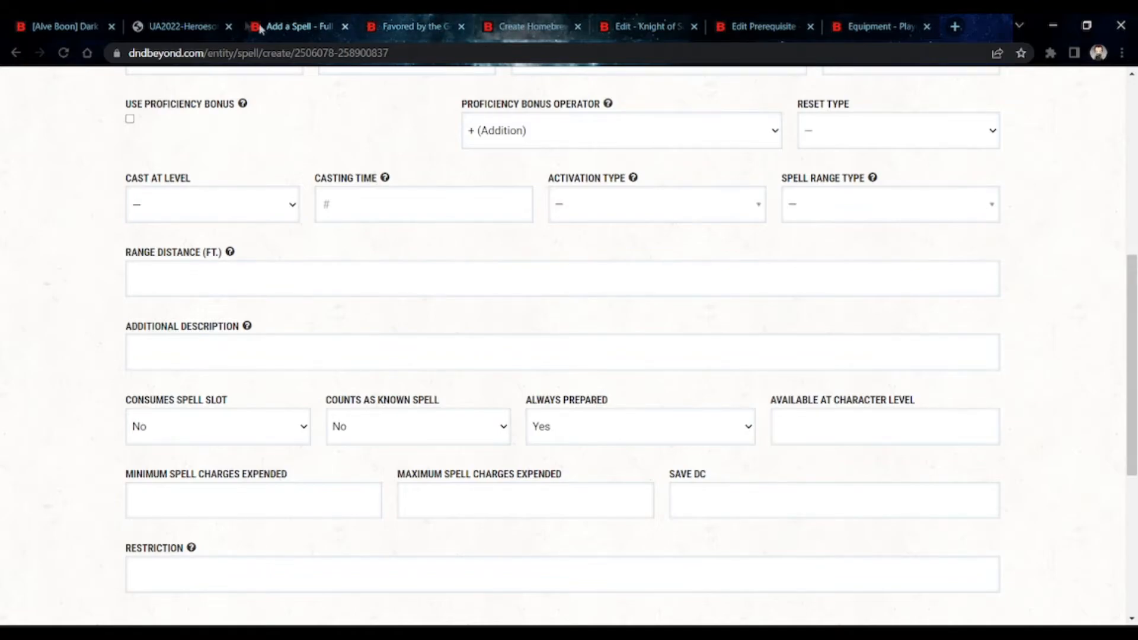
# Review the remaining Sacred Flame spell settings, including the additional description, against the Lunar Magic features in the PDF
pyautogui.click(181, 26)
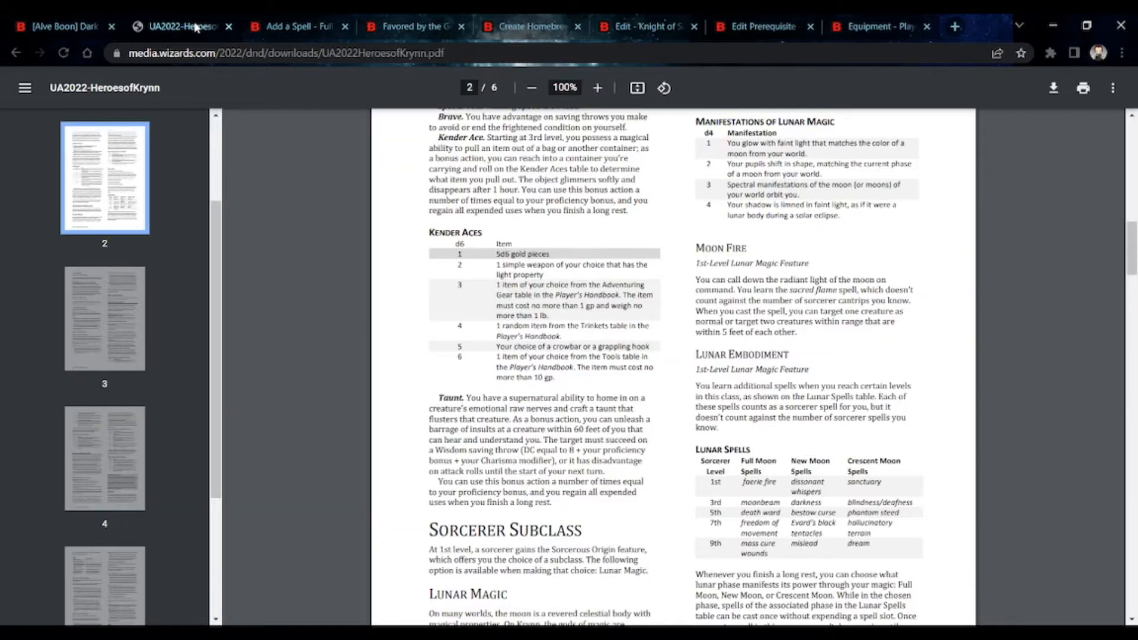
pyautogui.click(281, 24)
pyautogui.scroll(5, 406, 243)
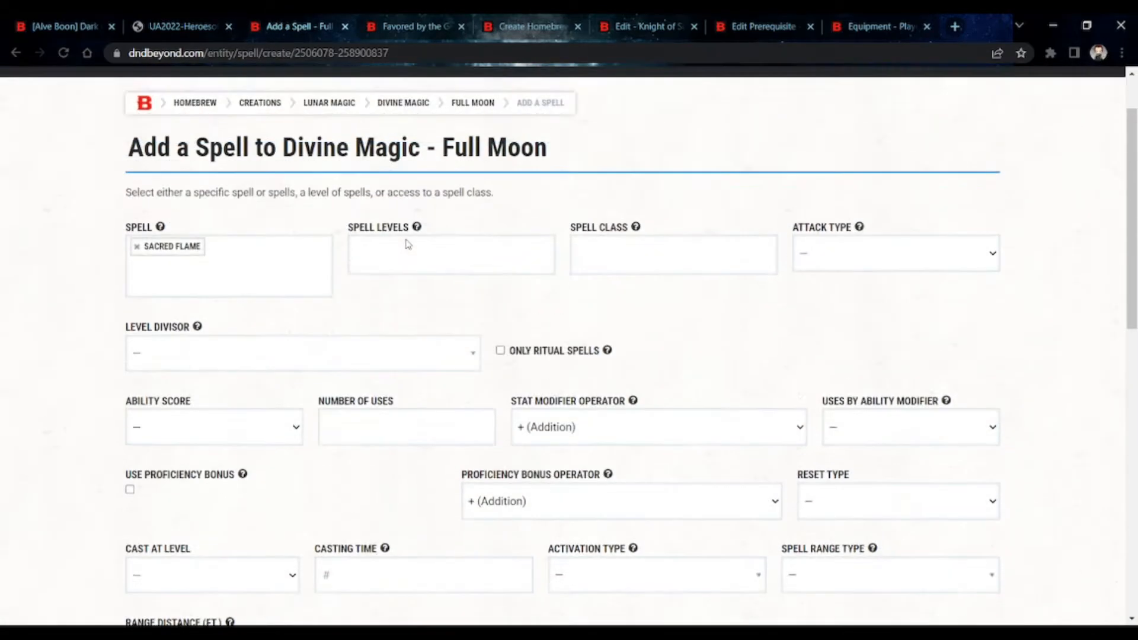
pyautogui.scroll(-10, 406, 241)
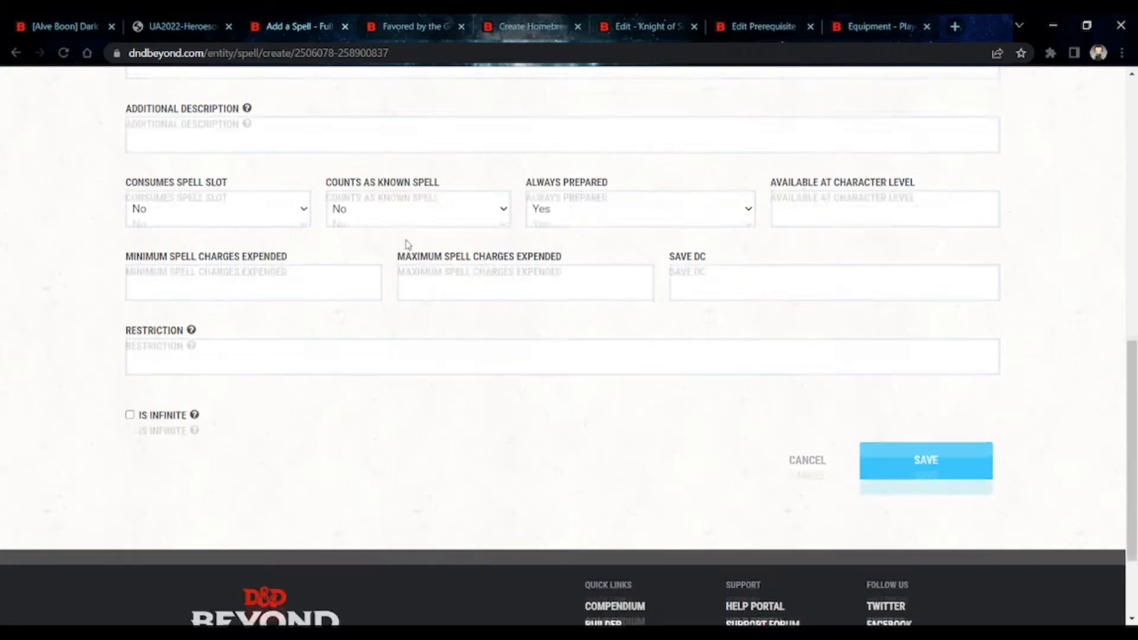
pyautogui.scroll(4, 407, 245)
pyautogui.scroll(1, 408, 245)
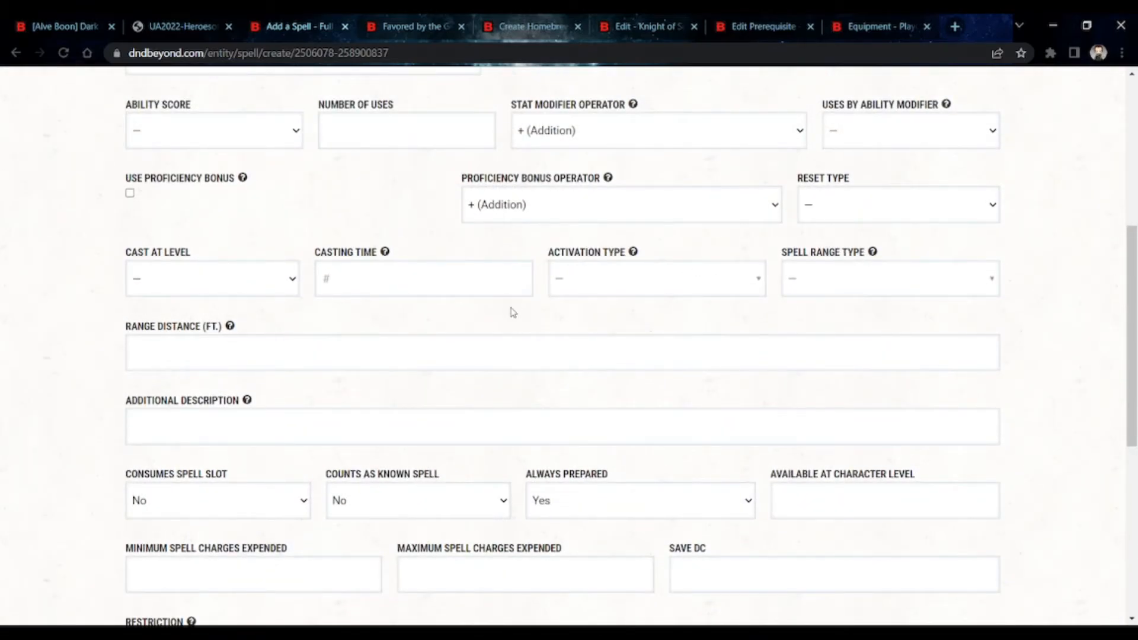
pyautogui.scroll(-1, 513, 312)
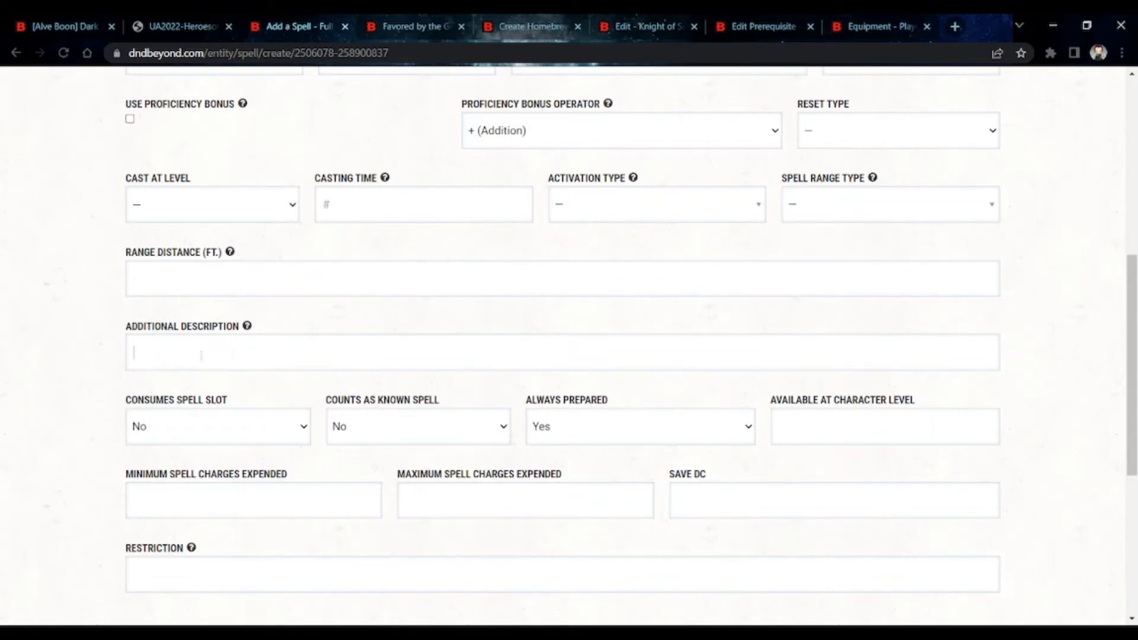
pyautogui.scroll(-1, 510, 378)
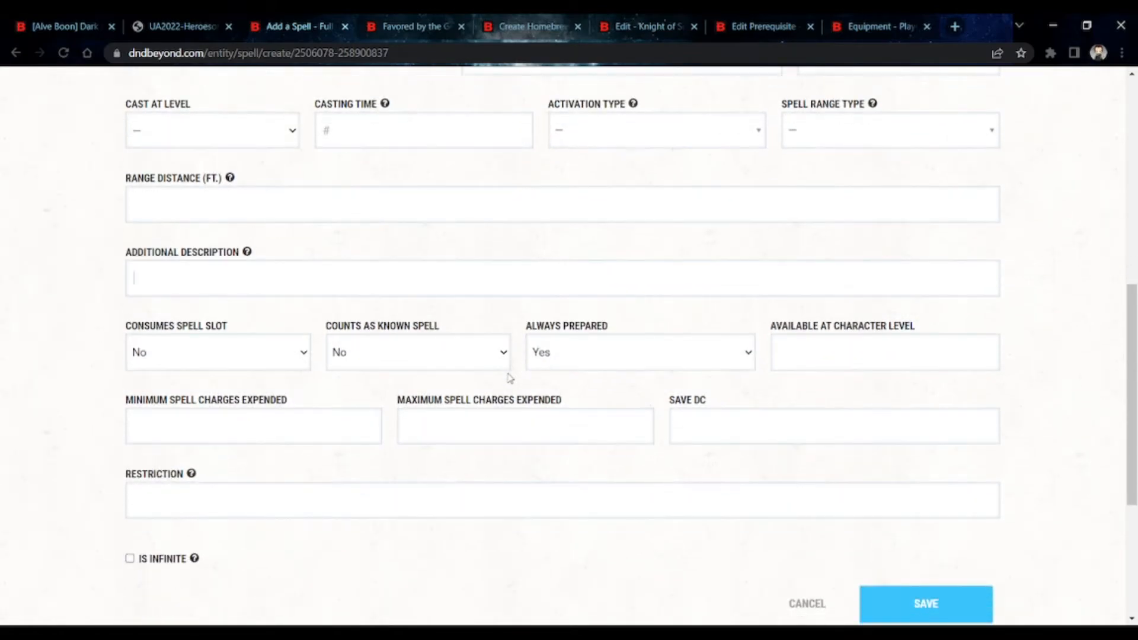
pyautogui.click(200, 23)
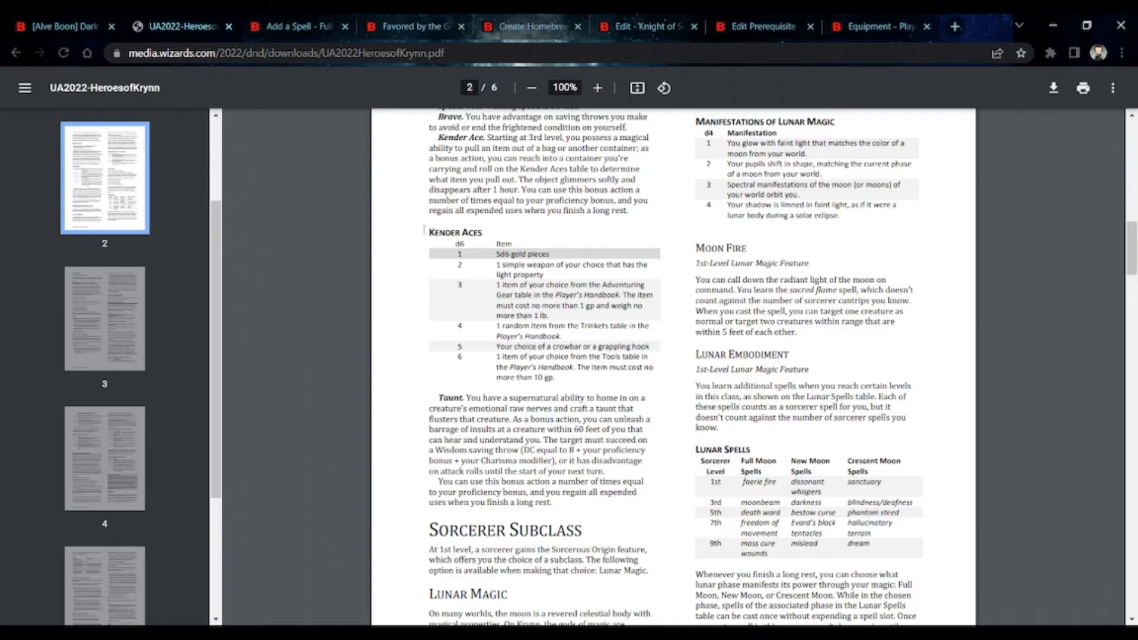
pyautogui.scroll(-8, 428, 232)
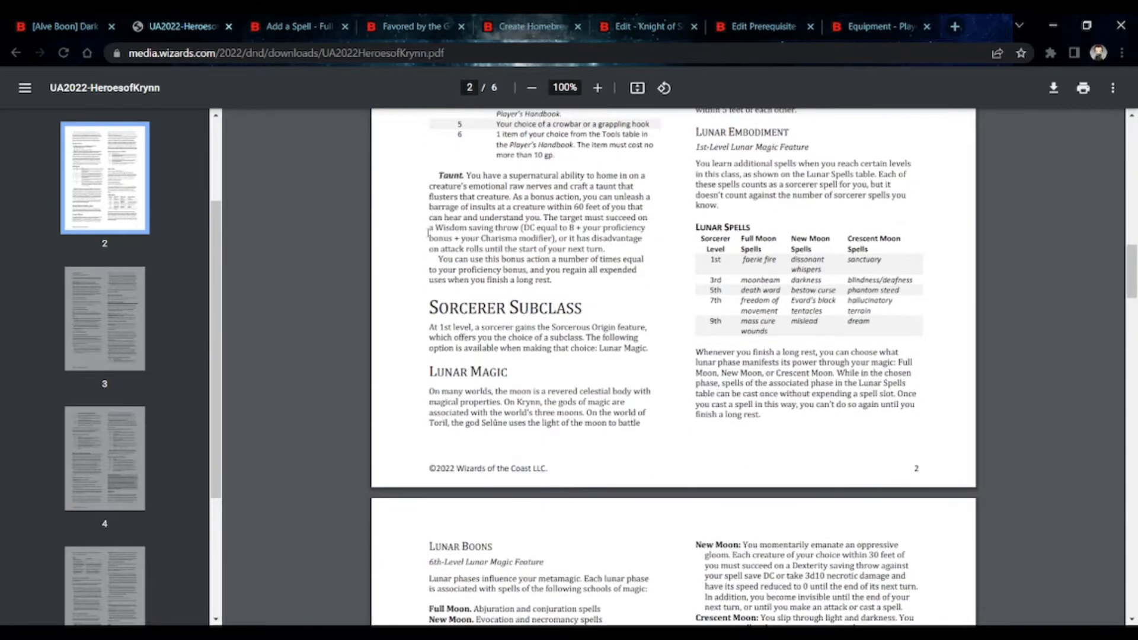
pyautogui.scroll(-3, 428, 232)
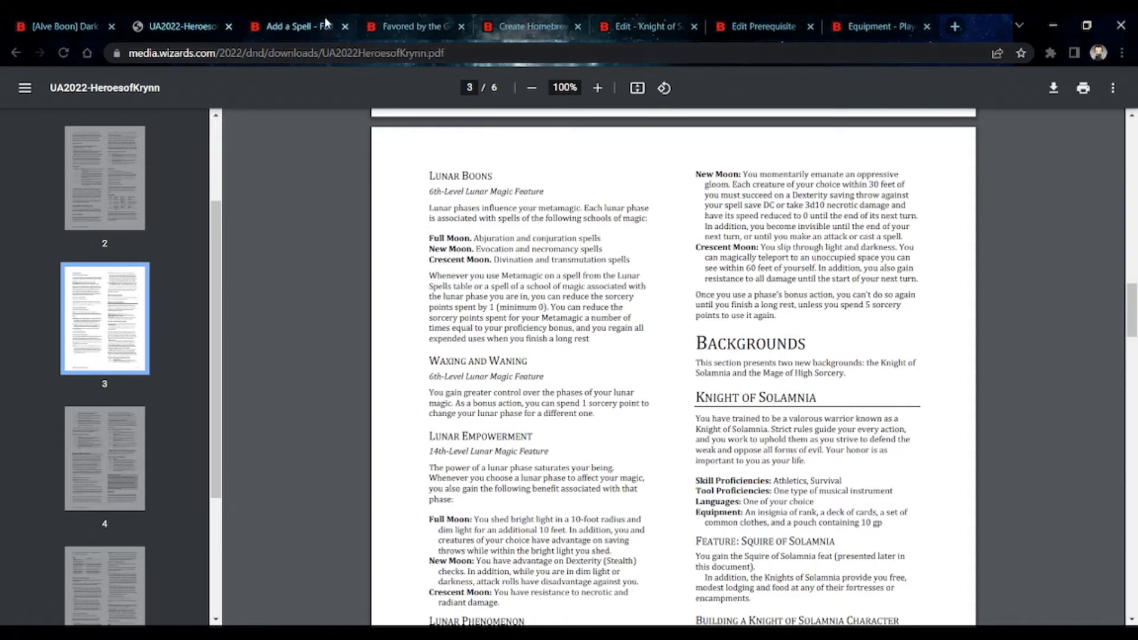
# Close the pages for the unsaved spell entry, the Favored by the Gods option and homebrew subclass creation
pyautogui.click(339, 33)
pyautogui.click(346, 27)
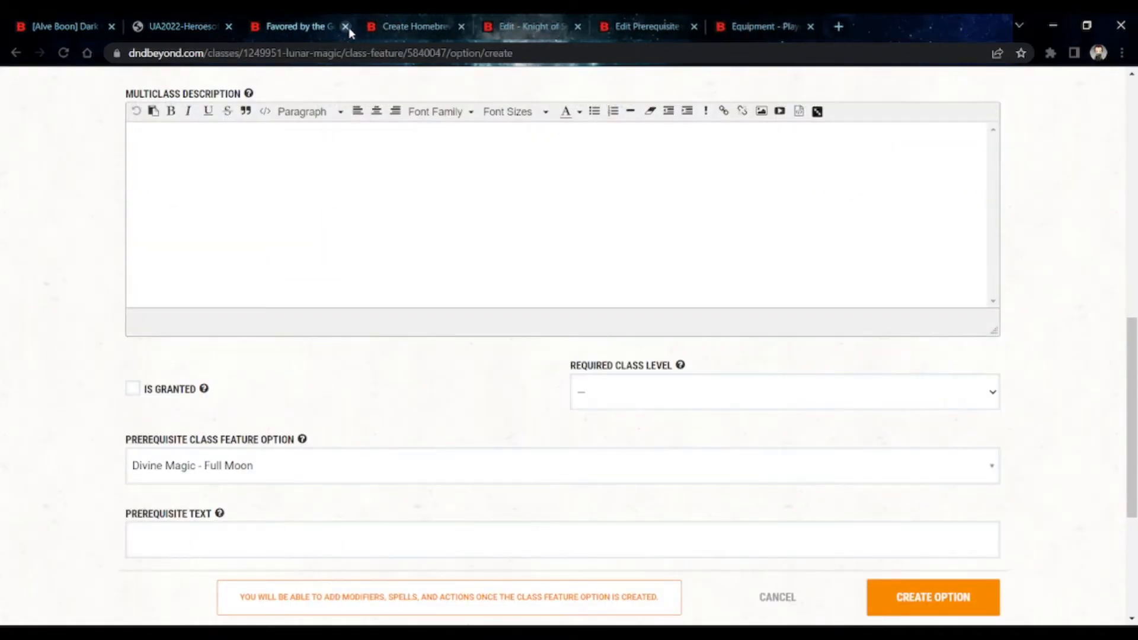
pyautogui.click(345, 26)
pyautogui.click(345, 27)
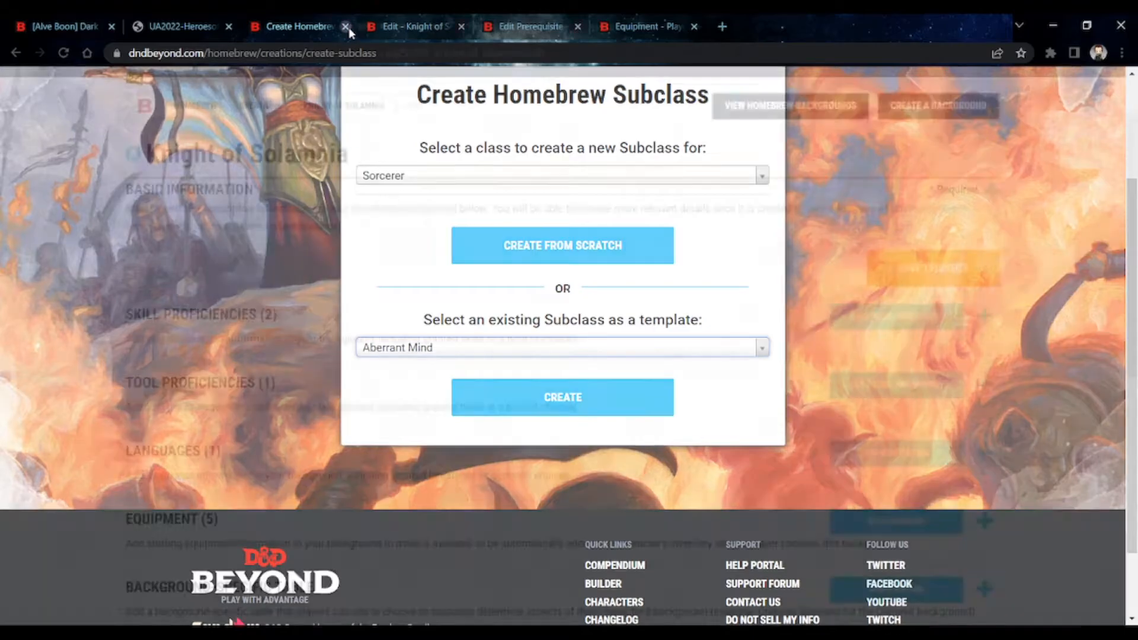
# Read the remaining Lunar Magic features and the Knight of Solamnia background in the Heroes of Krynn PDF
pyautogui.click(172, 31)
pyautogui.scroll(-3, 695, 299)
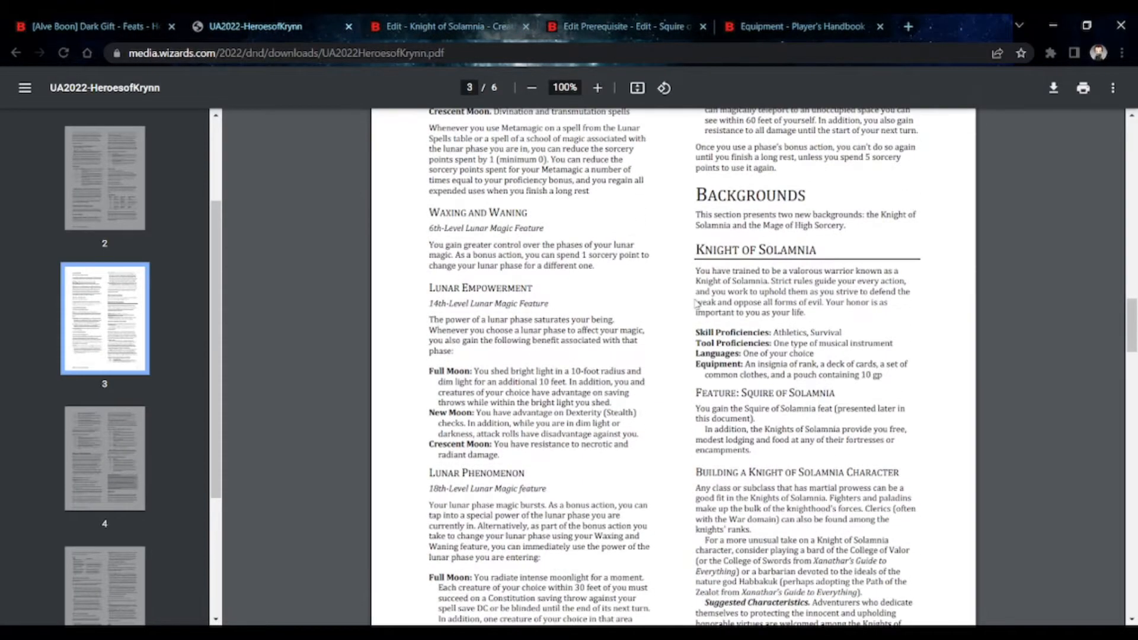
pyautogui.scroll(3, 697, 304)
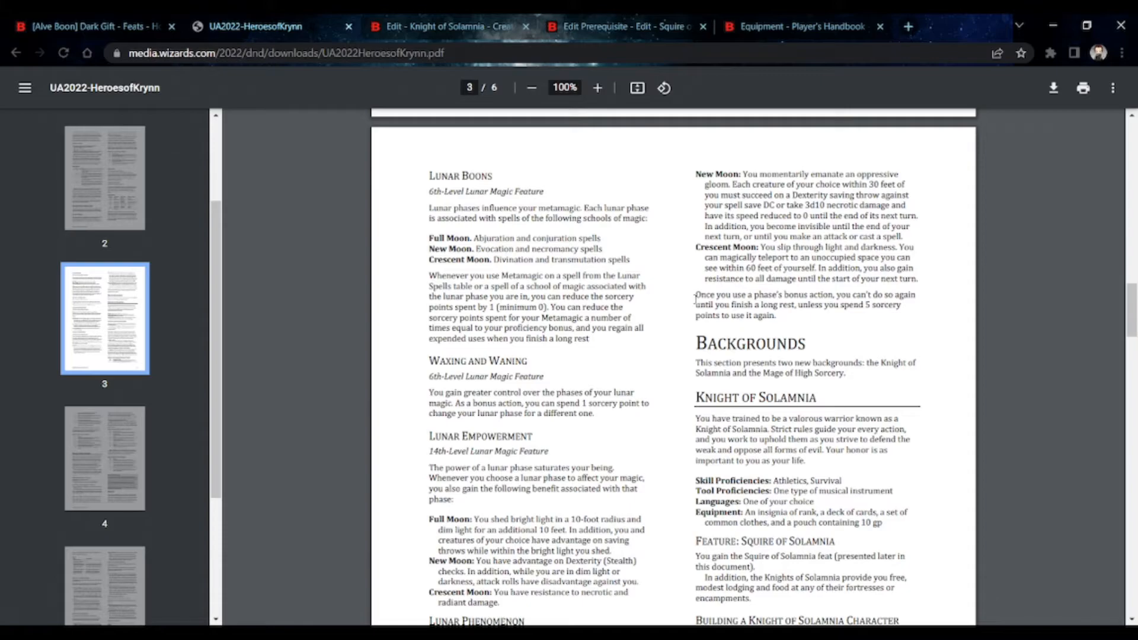
pyautogui.scroll(-4, 665, 295)
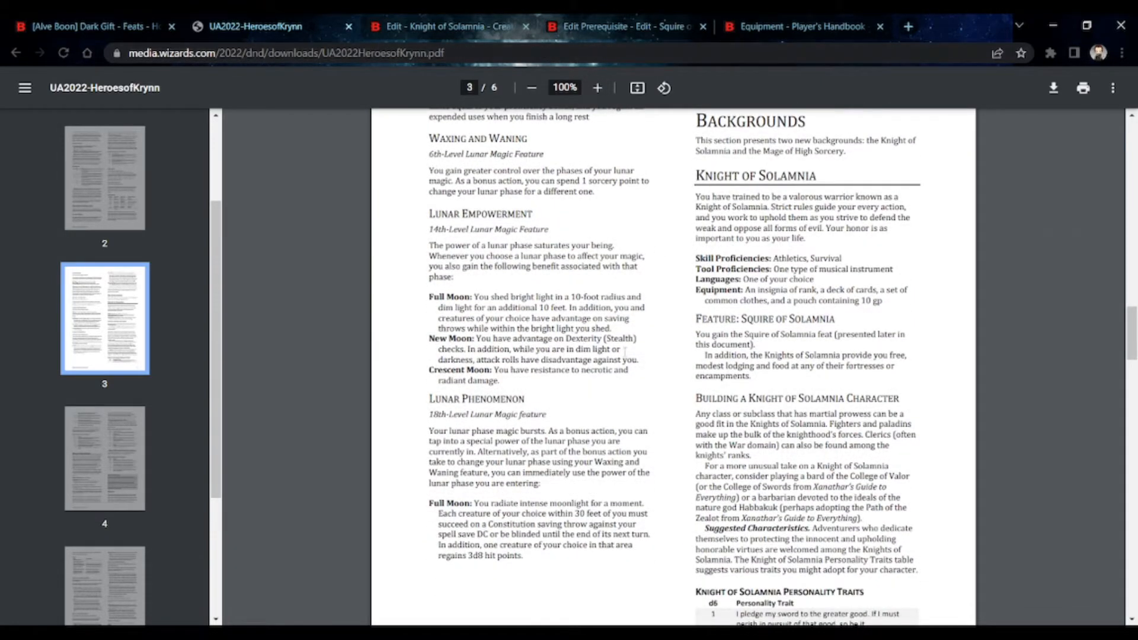
# Expand the Knight of Solamnia background's basic information and review its introduction, skill, tool and language descriptions
pyautogui.click(385, 23)
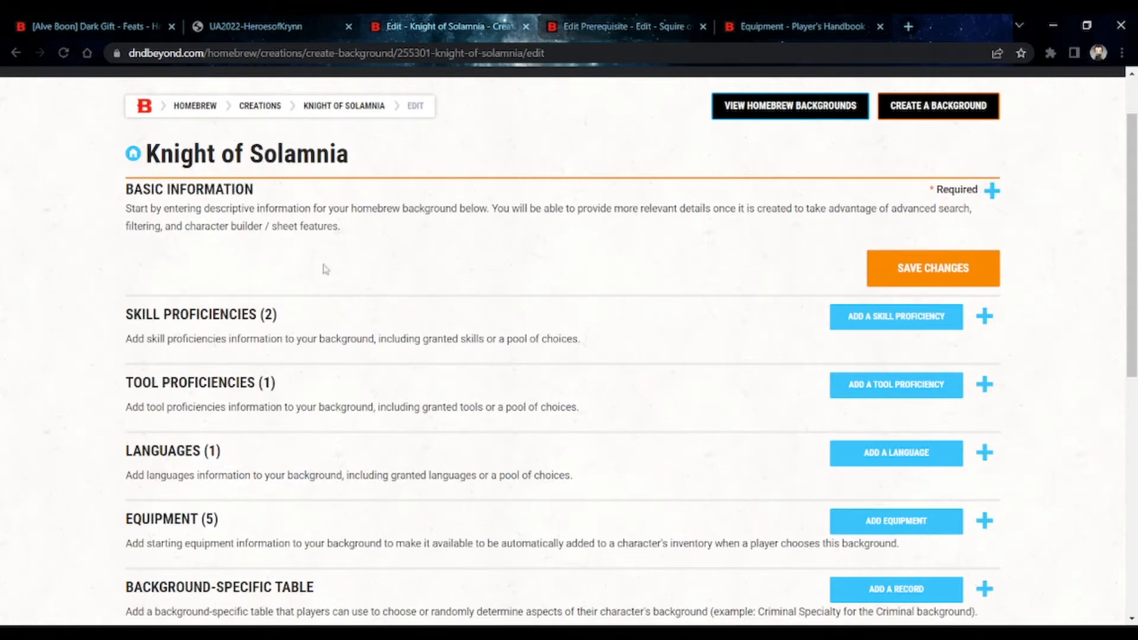
pyautogui.click(341, 246)
pyautogui.scroll(-2, 342, 241)
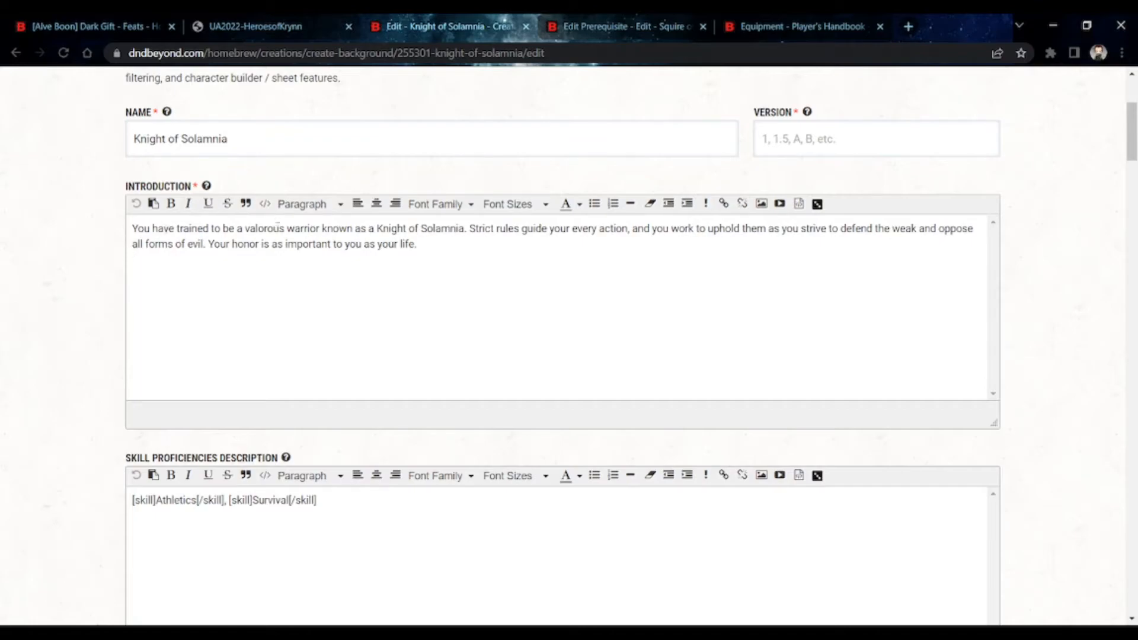
pyautogui.scroll(-3, 348, 266)
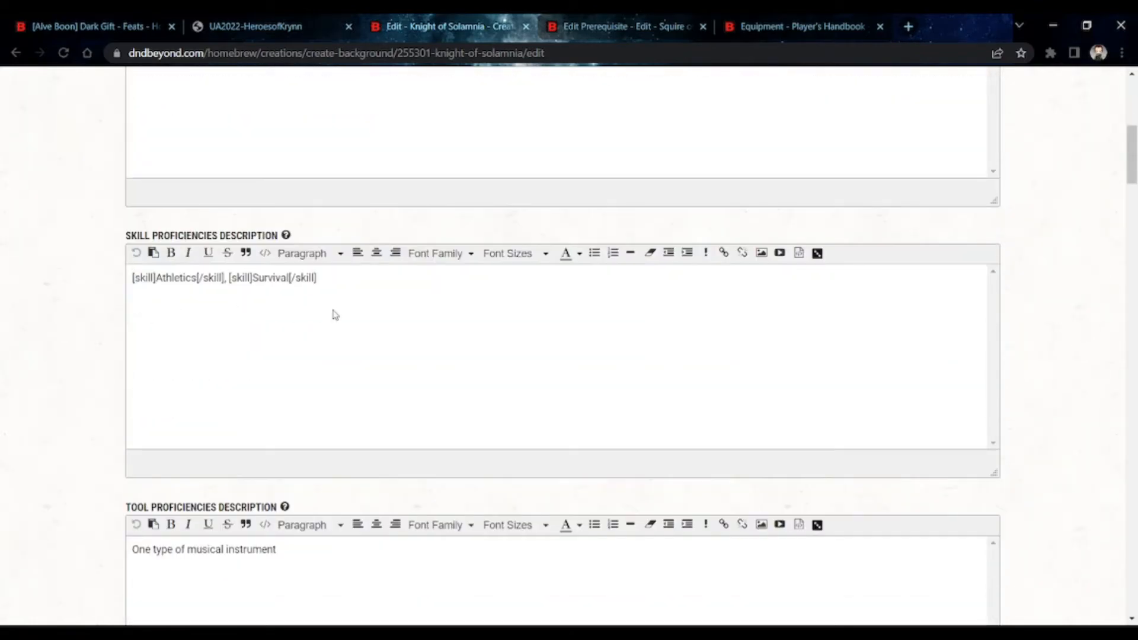
pyautogui.scroll(-5, 334, 315)
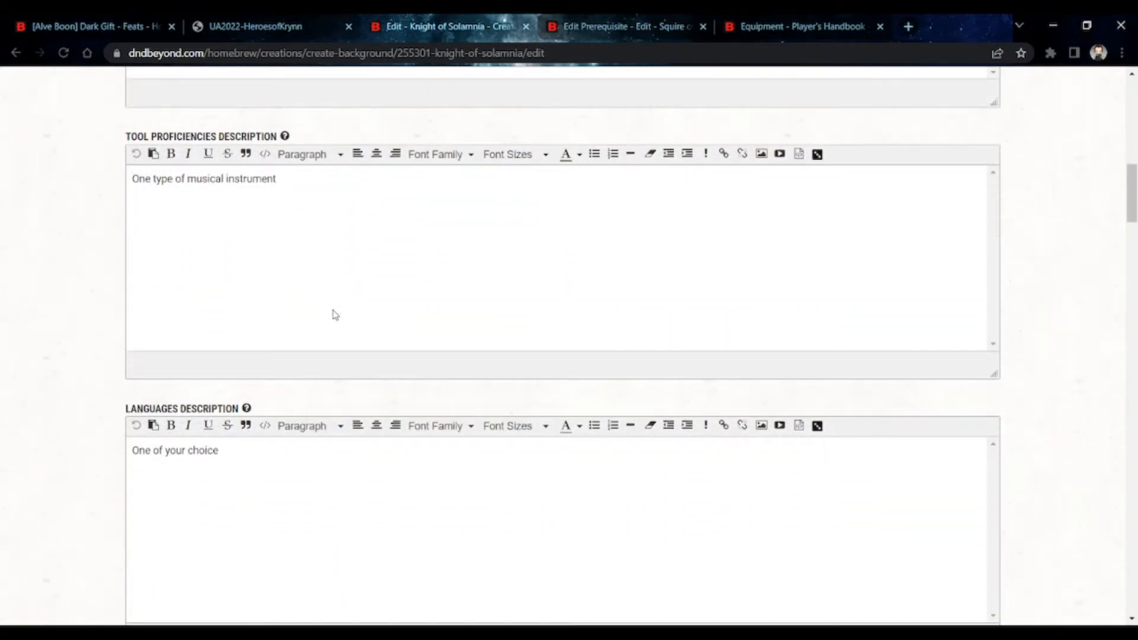
pyautogui.scroll(-3, 335, 314)
pyautogui.scroll(6, 363, 468)
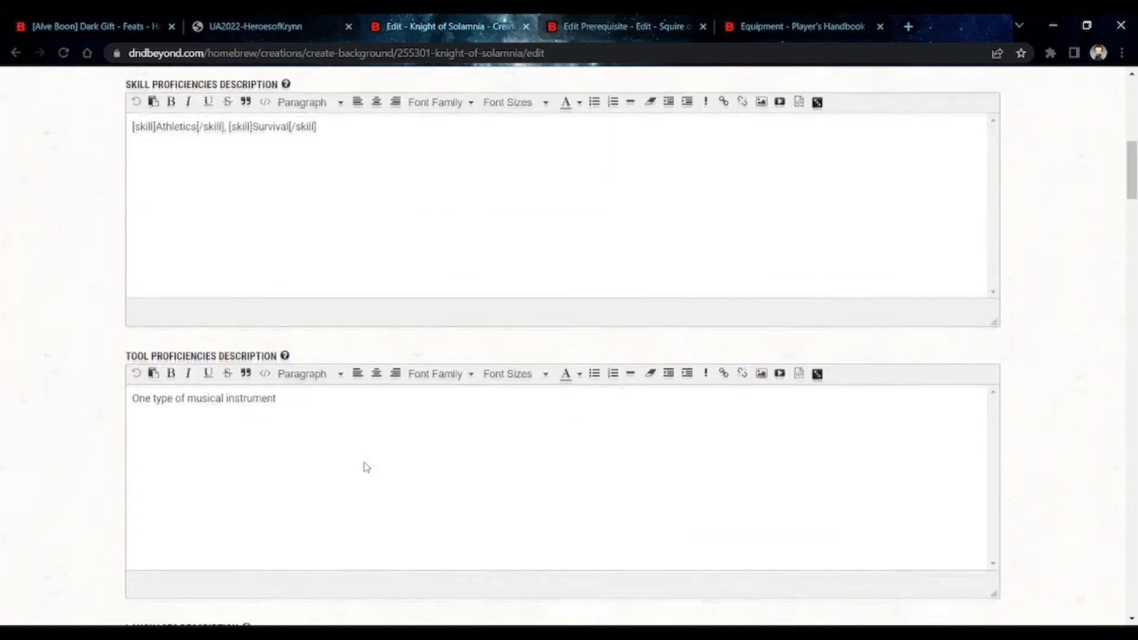
pyautogui.scroll(2, 363, 467)
# Examine the skill tags in the Skill Proficiencies description and the background's remaining description fields
pyautogui.click(183, 292)
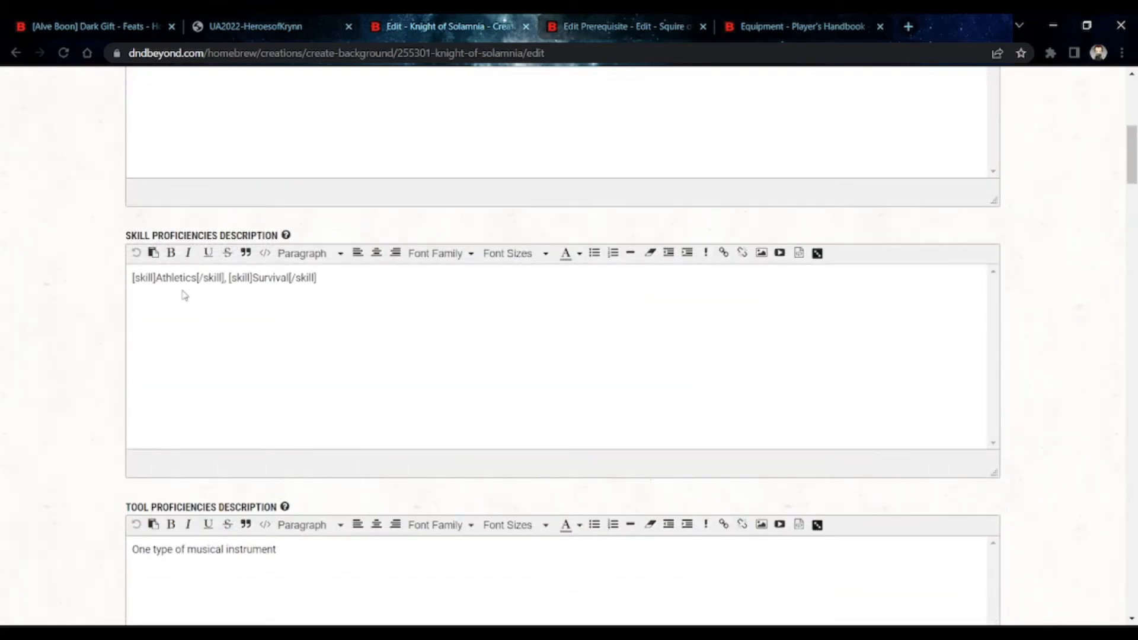
pyautogui.hotkey('ctrl', 'a')
pyautogui.click(314, 296)
pyautogui.click(229, 318)
pyautogui.hotkey('ctrl', 'a')
pyautogui.click(174, 329)
pyautogui.scroll(-18, 169, 374)
pyautogui.scroll(-20, 173, 377)
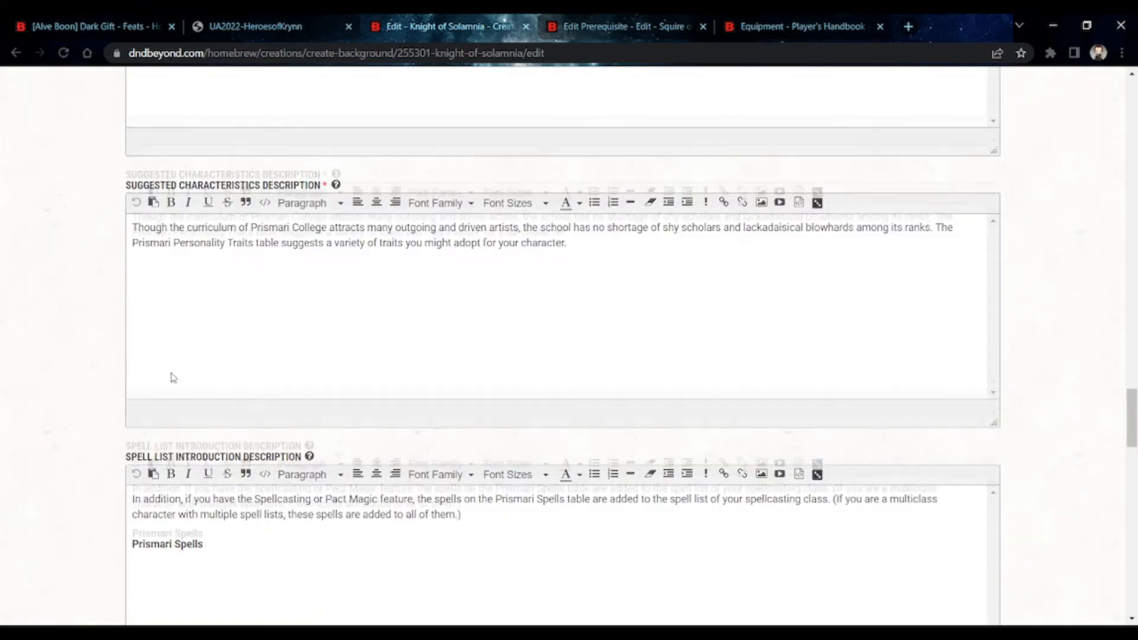
pyautogui.scroll(-4, 172, 378)
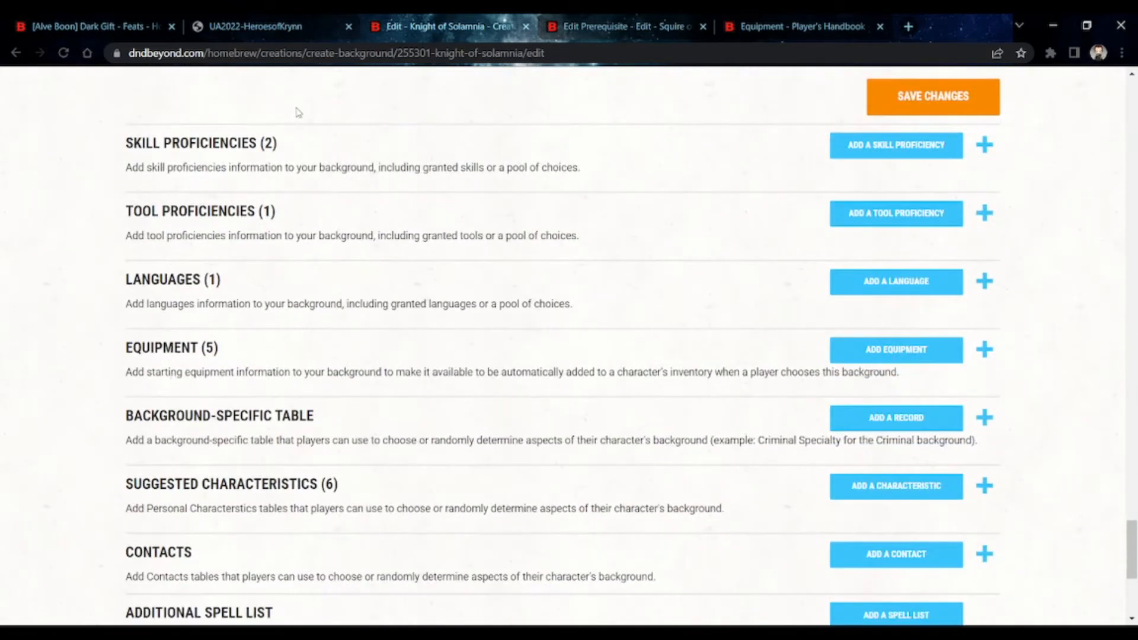
# Expand the background's skill proficiencies and open the Athletics modifier for editing
pyautogui.click(301, 145)
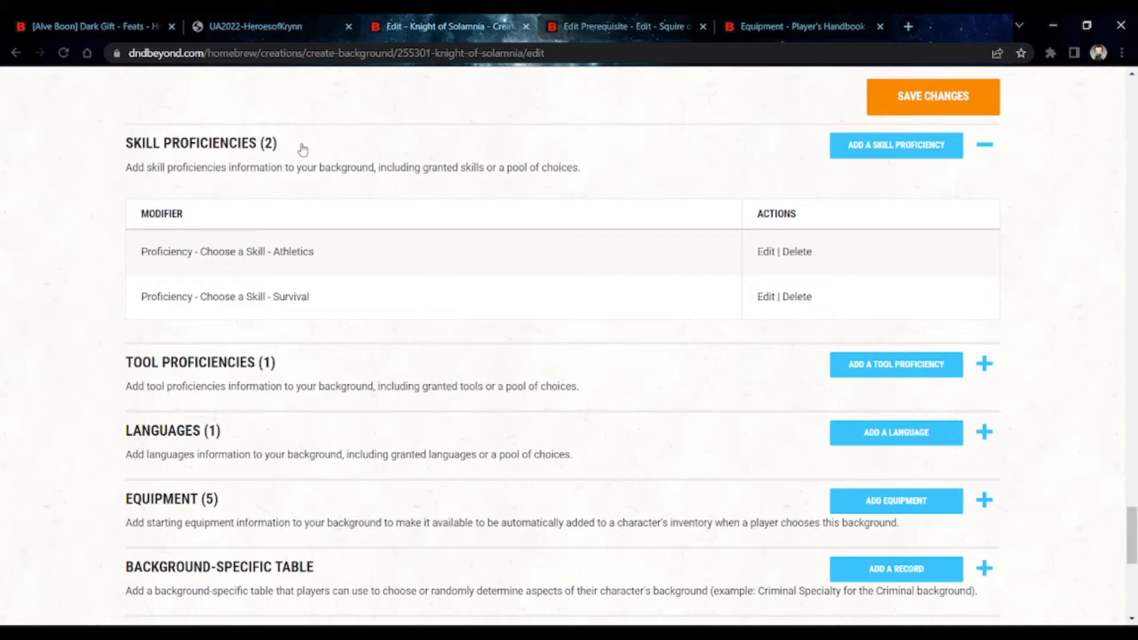
pyautogui.tripleClick(326, 264)
pyautogui.click(765, 253)
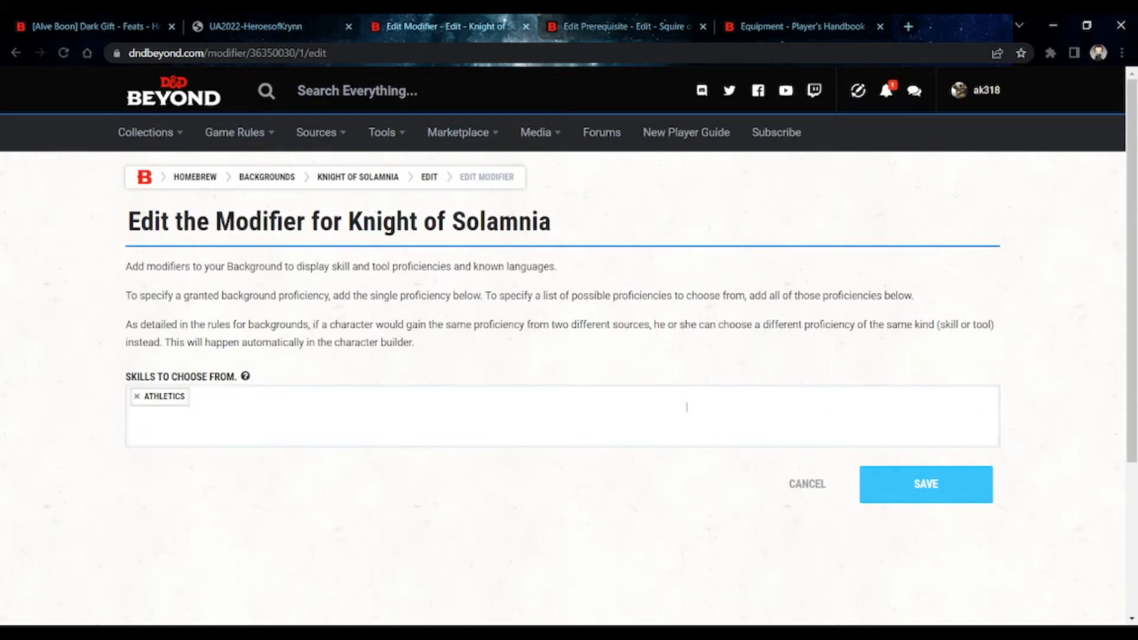
# Cancel editing the Athletics modifier and switch from the skill proficiencies list back to the background's expanded basic information
pyautogui.click(815, 482)
pyautogui.click(464, 429)
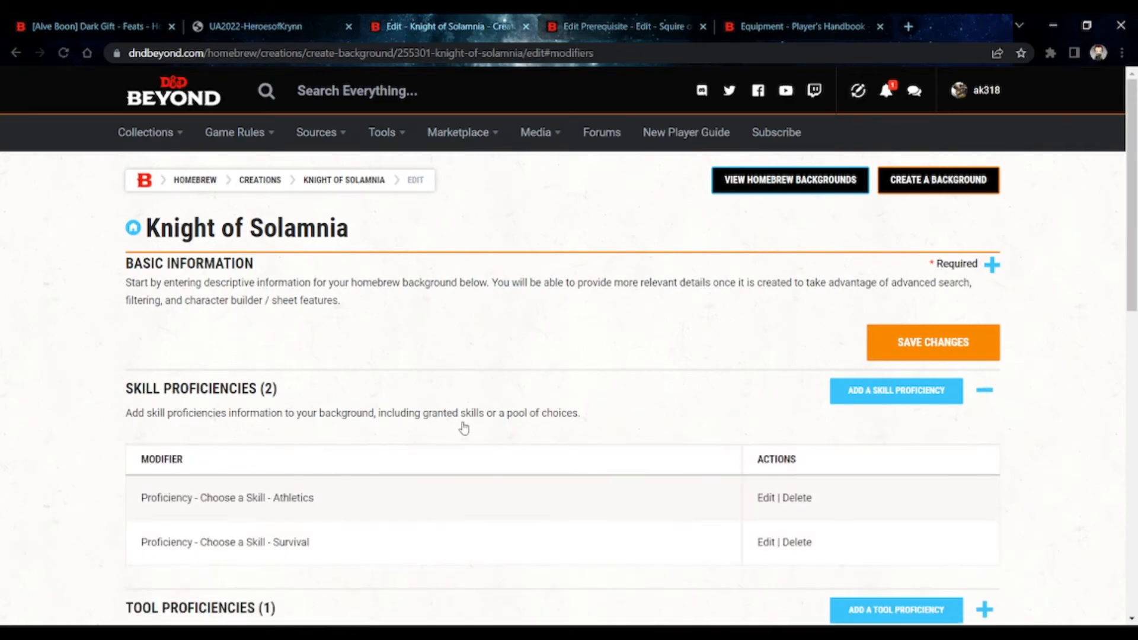
pyautogui.scroll(-2, 462, 427)
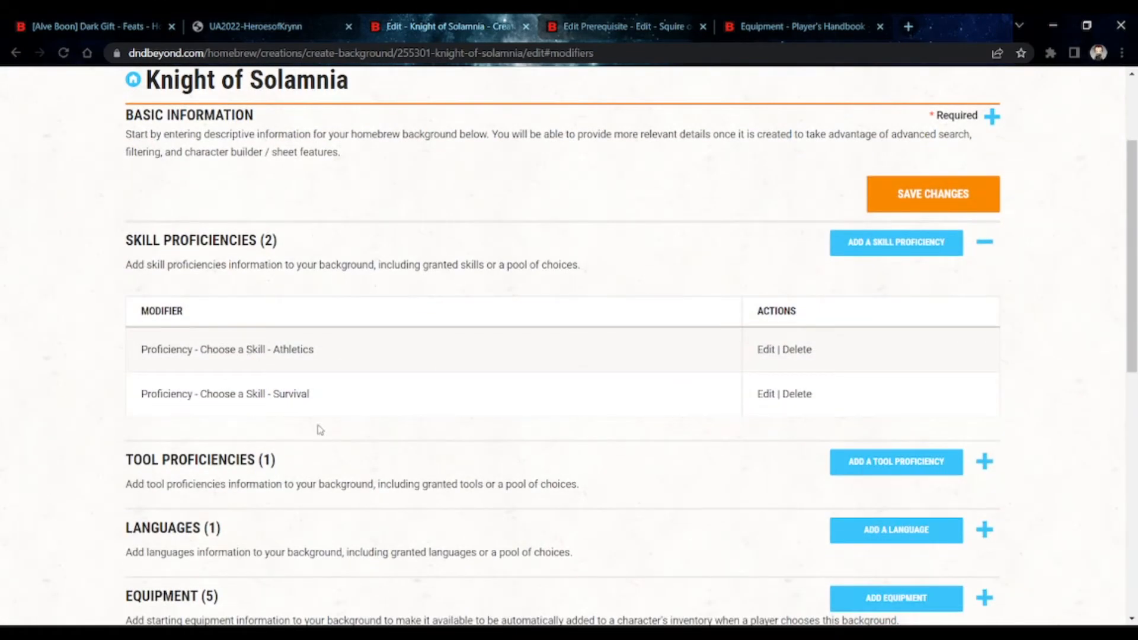
pyautogui.click(249, 269)
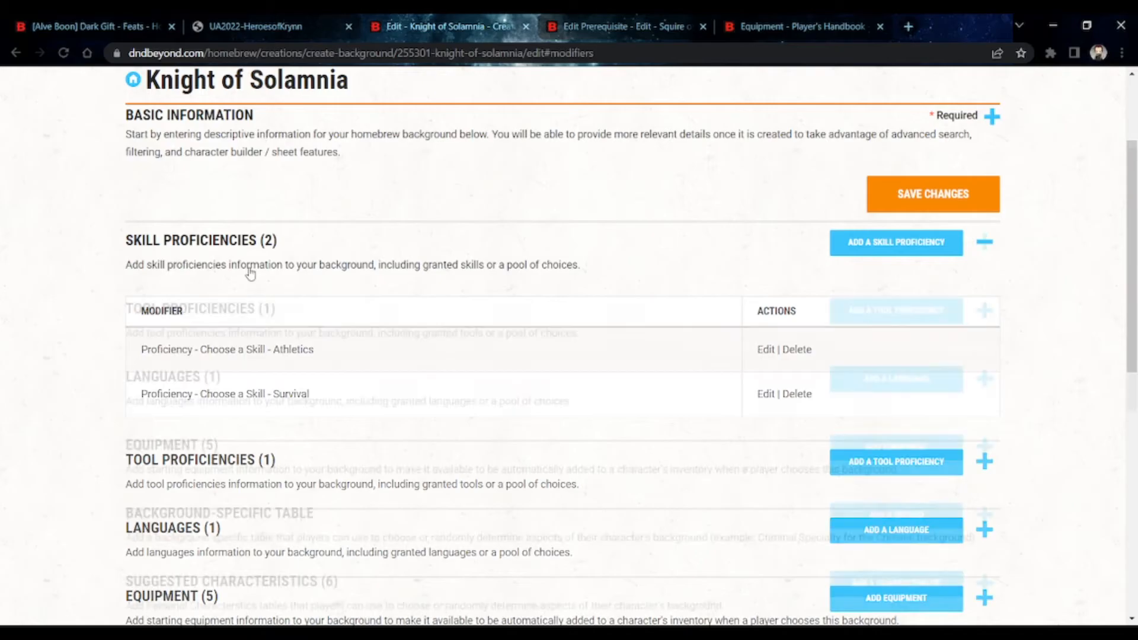
pyautogui.scroll(2, 248, 269)
pyautogui.click(248, 287)
# Recheck the skill tags in the Skill Proficiencies description and look over the background's feature, variant and tag fields
pyautogui.scroll(-5, 248, 286)
pyautogui.scroll(-5, 249, 287)
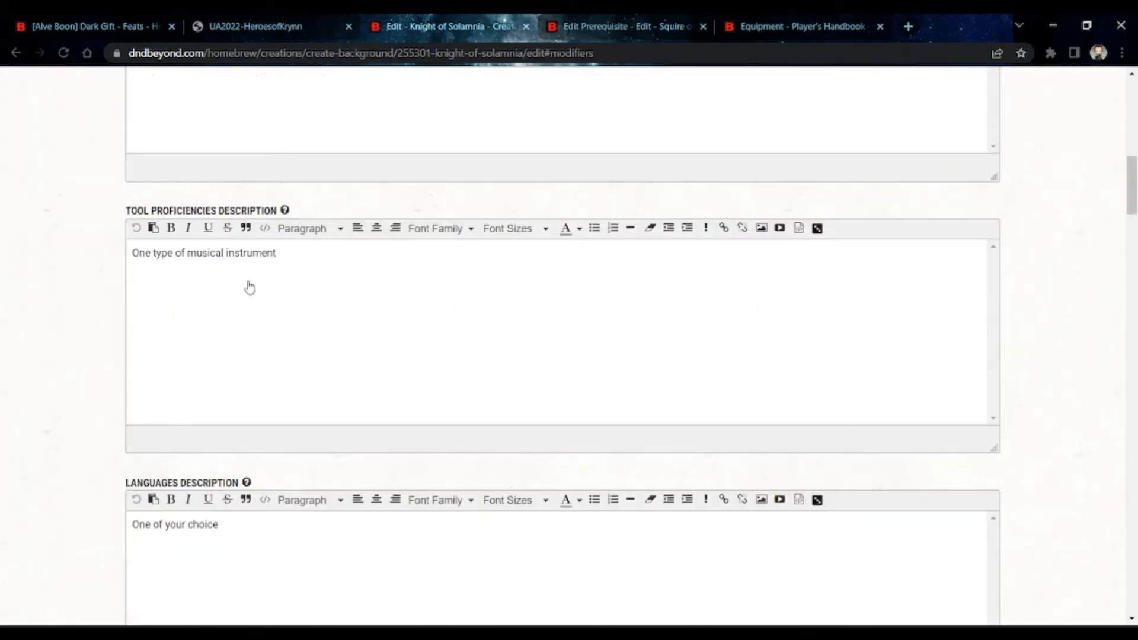
pyautogui.scroll(3, 249, 284)
pyautogui.click(248, 287)
pyautogui.hotkey('ctrl', 'a')
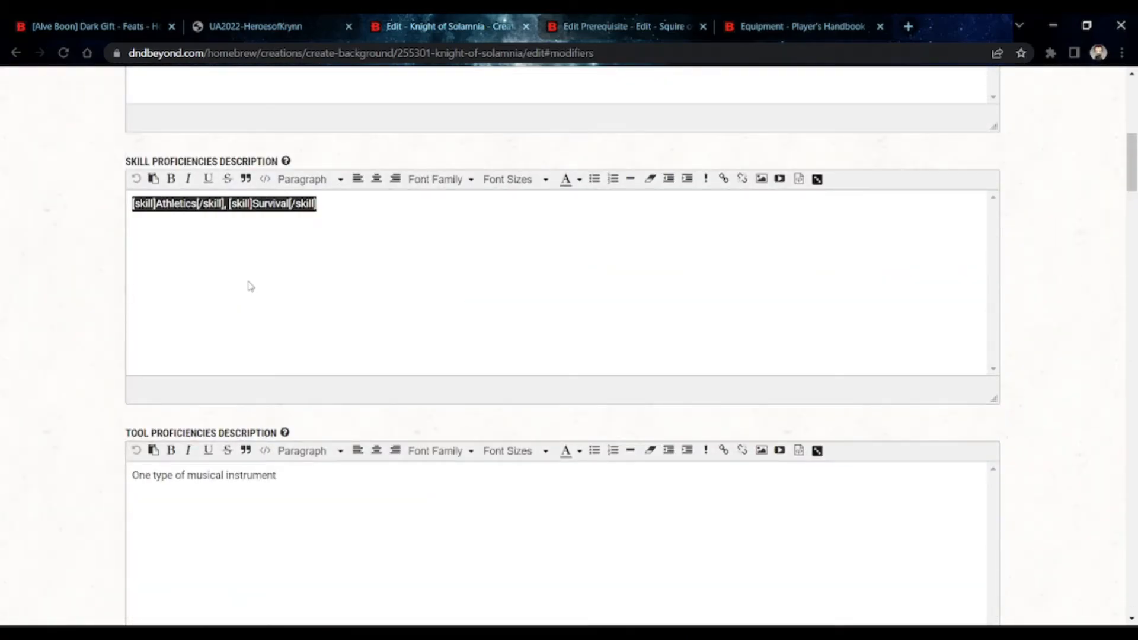
pyautogui.click(250, 286)
pyautogui.hotkey('ctrl', 'a')
pyautogui.click(233, 265)
pyautogui.scroll(-20, 233, 264)
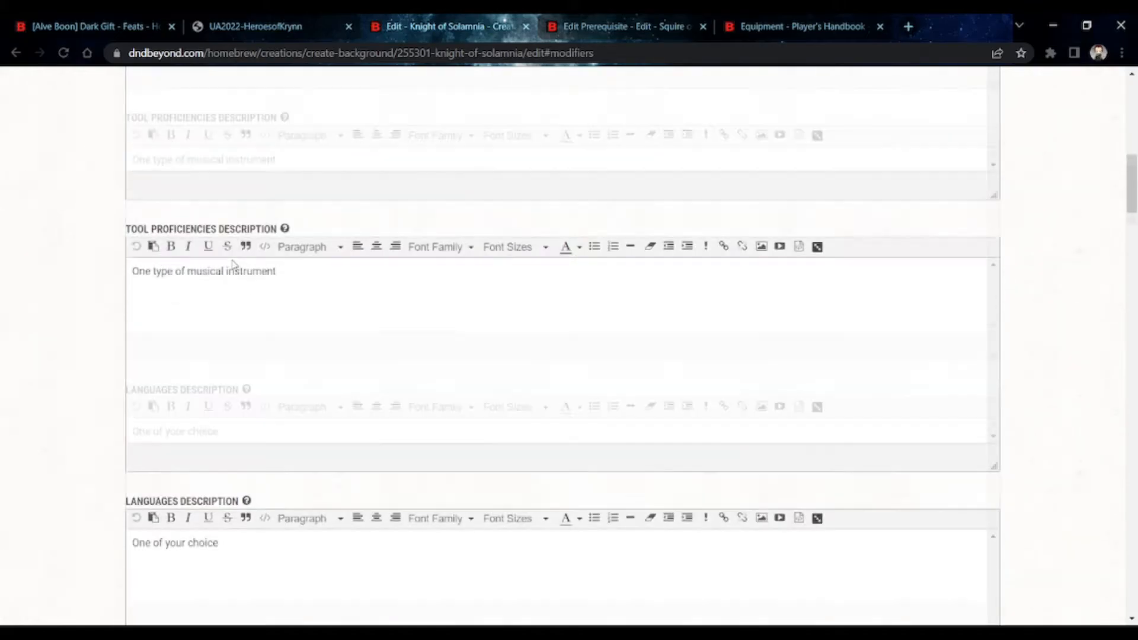
pyautogui.scroll(-15, 233, 264)
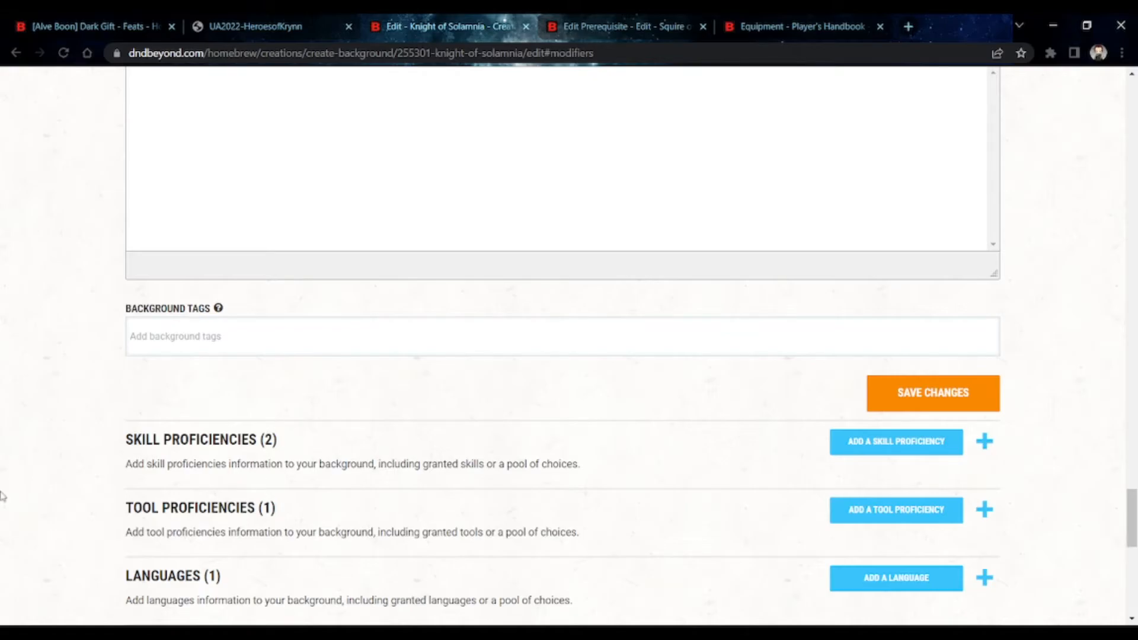
pyautogui.scroll(10, 254, 478)
pyautogui.scroll(12, 258, 481)
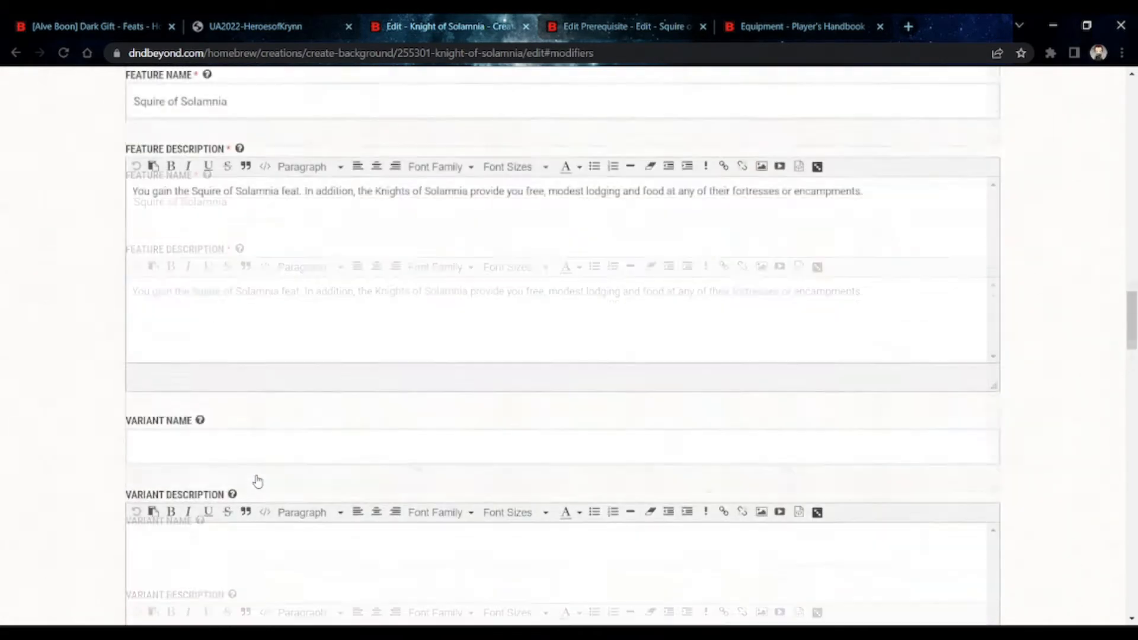
pyautogui.scroll(7, 256, 480)
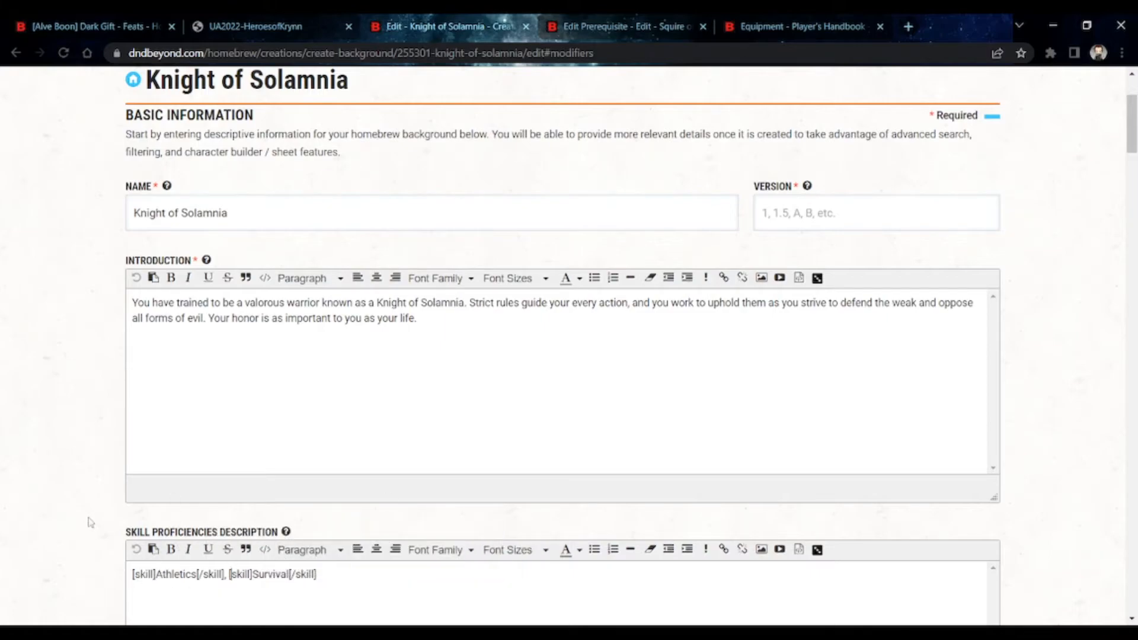
# Correct the opening item tag before "Clothes, common" in the Equipment Description so that it reads [item]
pyautogui.scroll(-5, 221, 424)
pyautogui.scroll(-11, 222, 425)
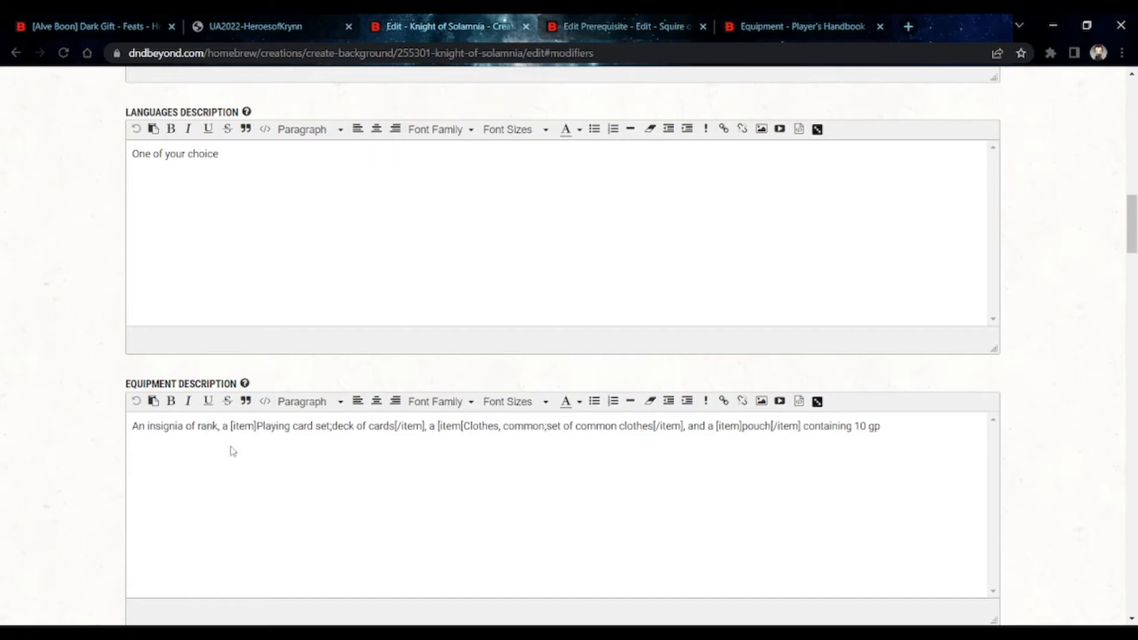
pyautogui.moveTo(275, 426); pyautogui.dragTo(304, 434)
pyautogui.click(305, 434)
pyautogui.moveTo(471, 427); pyautogui.dragTo(601, 428)
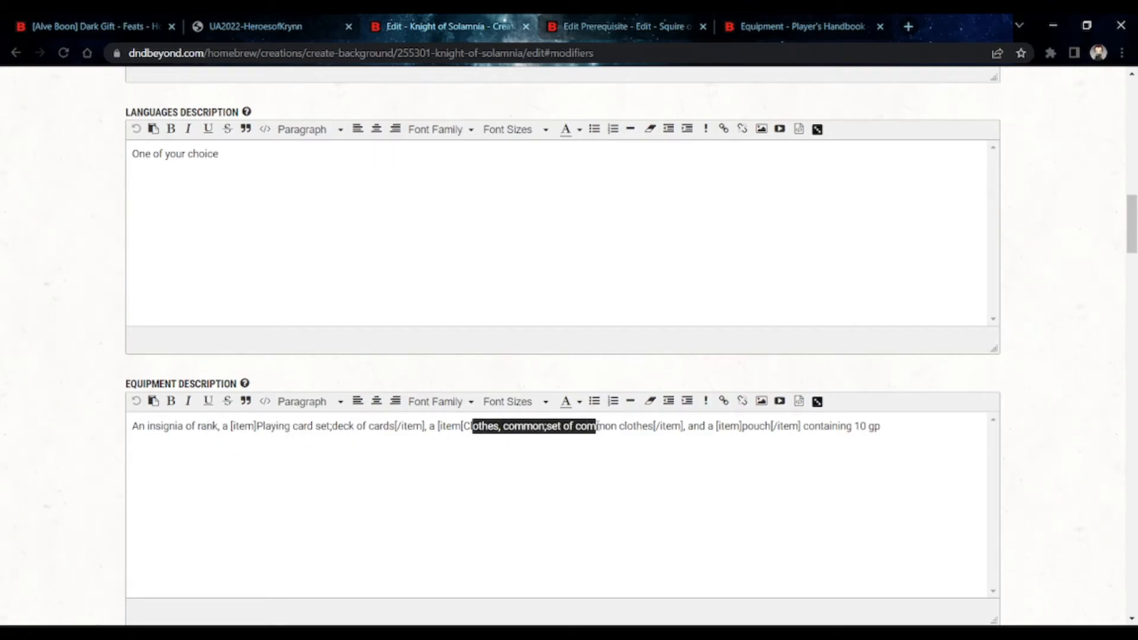
pyautogui.click(597, 427)
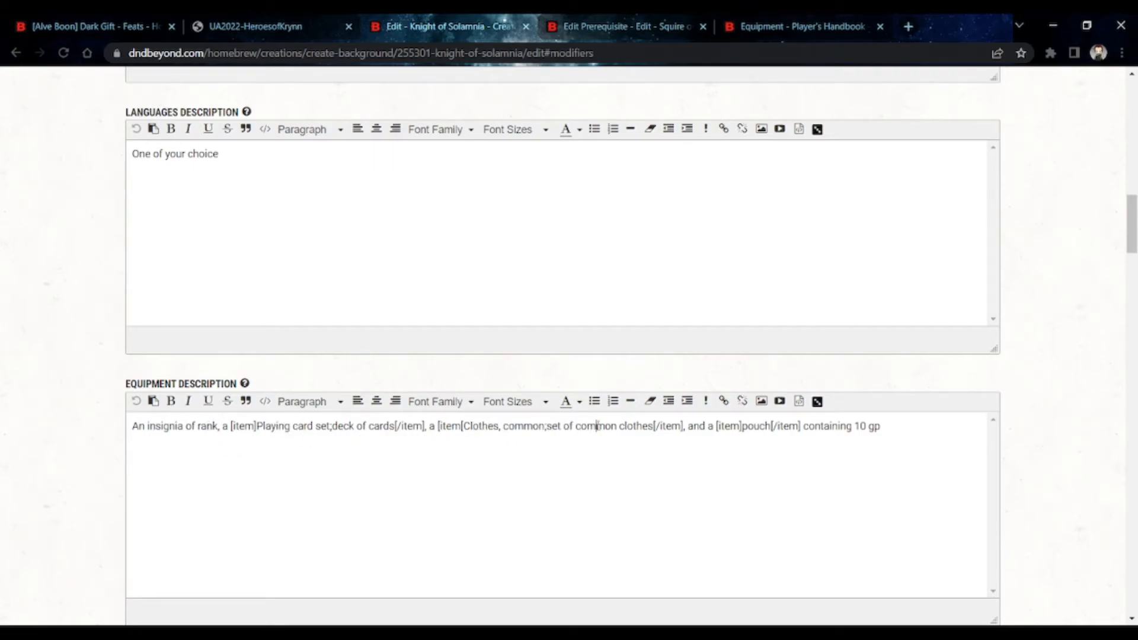
pyautogui.click(464, 433)
pyautogui.press('BackSpace')
pyautogui.write(']')
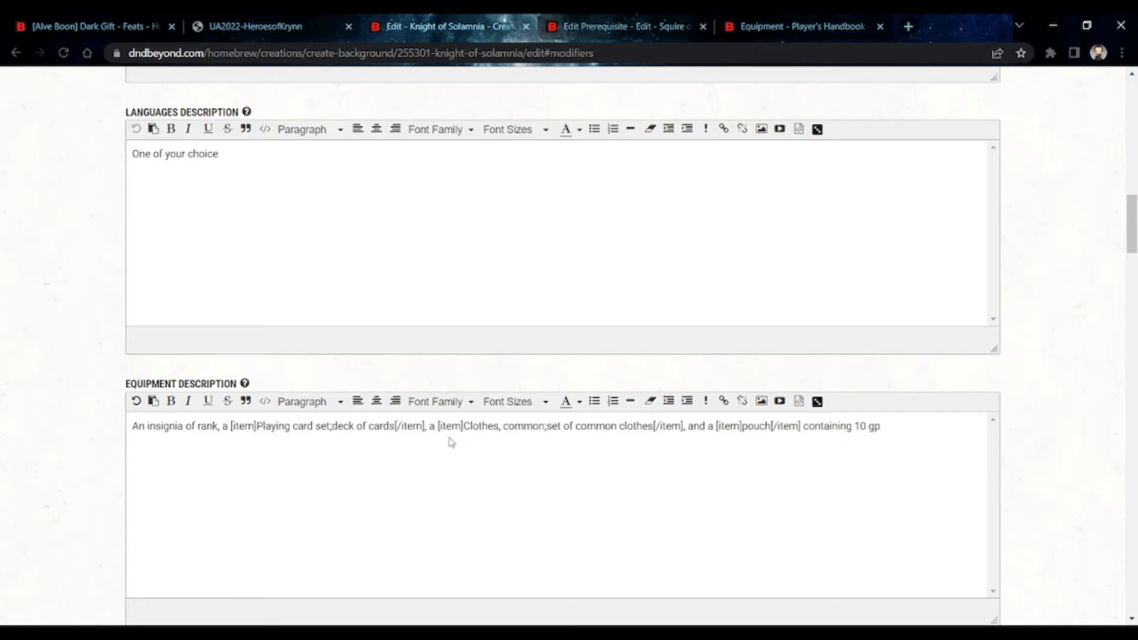
# Examine the parts of the common clothes item tag, retyping the semicolon between "Clothes, common" and "set of common clothes"
pyautogui.moveTo(461, 425); pyautogui.dragTo(447, 428)
pyautogui.click(449, 430)
pyautogui.moveTo(465, 424); pyautogui.dragTo(513, 422)
pyautogui.click(548, 424)
pyautogui.click(513, 422)
pyautogui.click(511, 428)
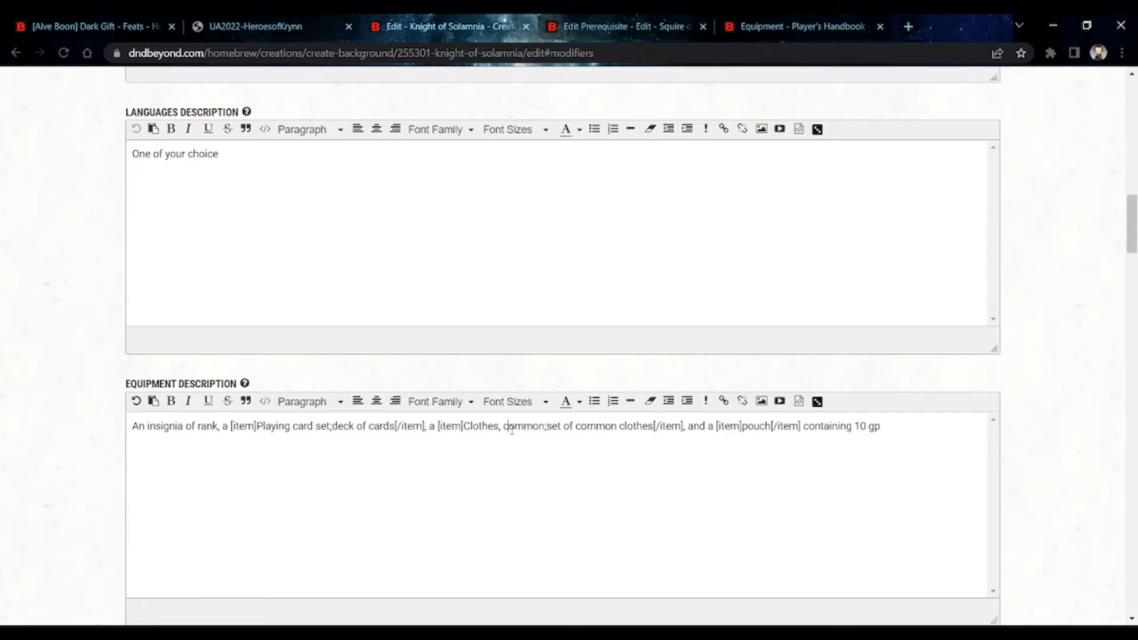
pyautogui.click(547, 427)
pyautogui.press('BackSpace')
pyautogui.write(';')
pyautogui.moveTo(550, 432)
pyautogui.mouseDown()
pyautogui.moveTo(655, 433)
pyautogui.moveTo(549, 451)
pyautogui.mouseUp()
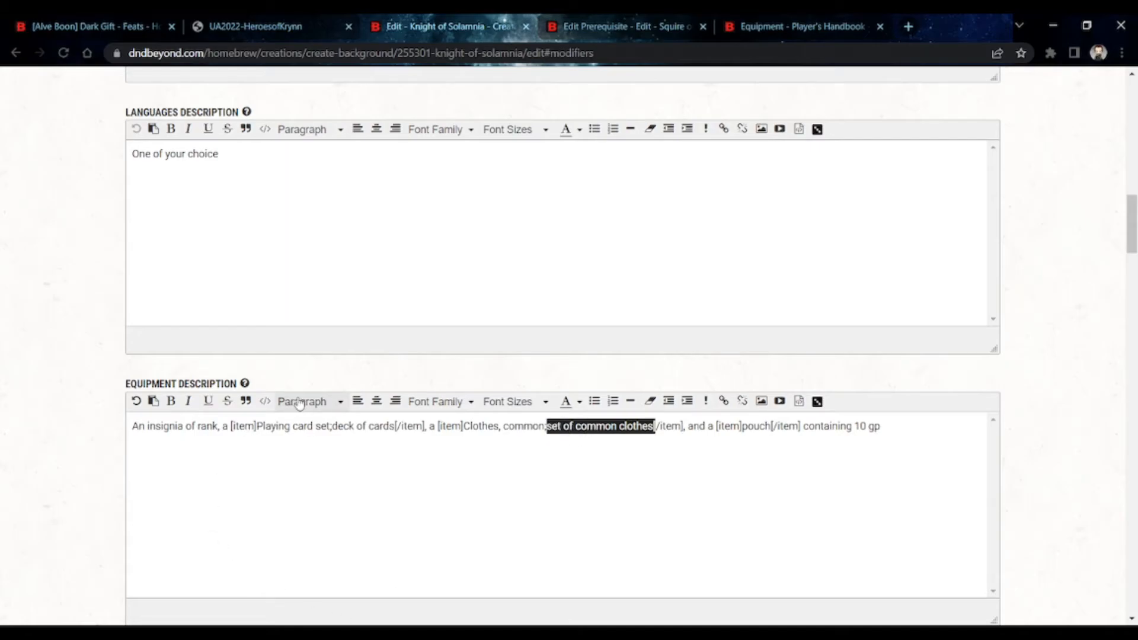
pyautogui.click(334, 489)
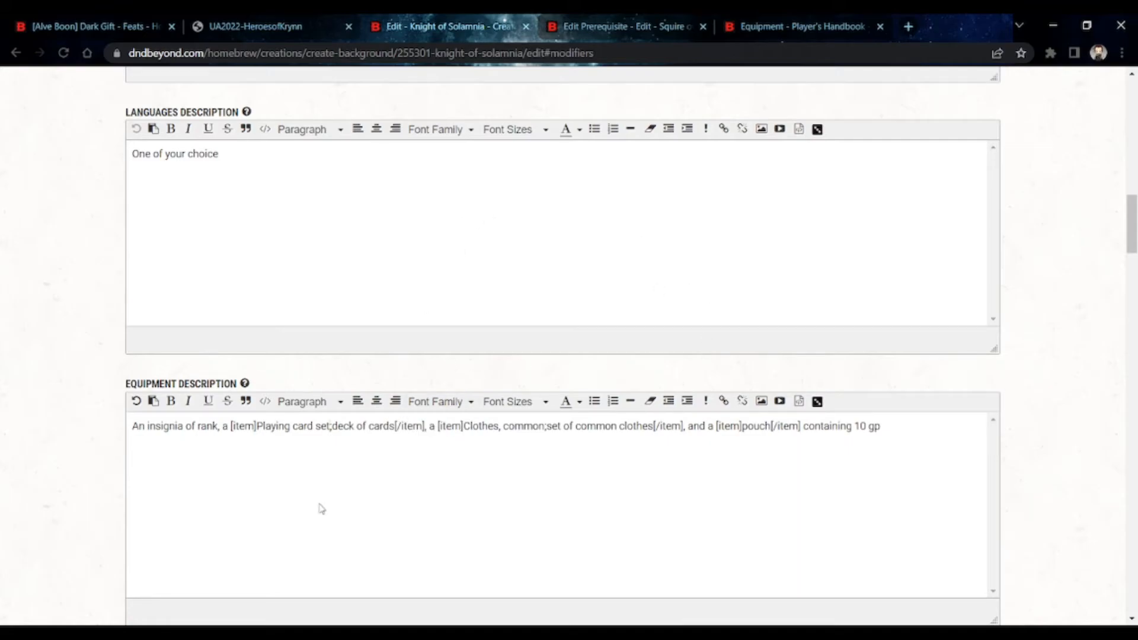
# Review the Squire of Solamnia feature text, the variant fields and the proficiency, equipment, characteristics, contacts and spell list sections
pyautogui.scroll(-15, 321, 508)
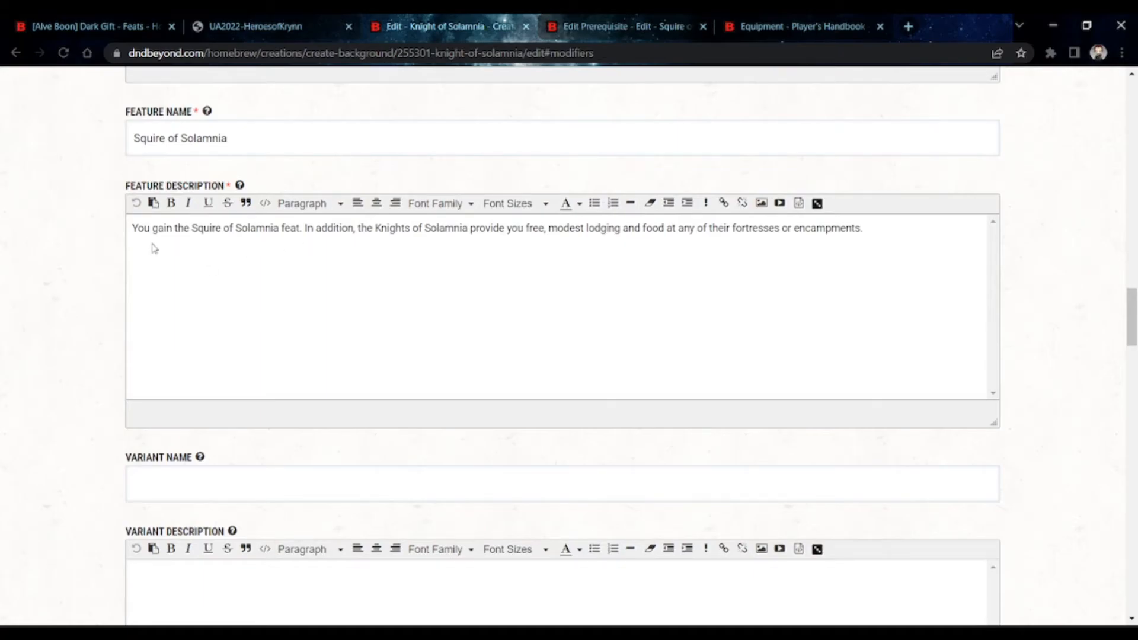
pyautogui.scroll(-20, 231, 356)
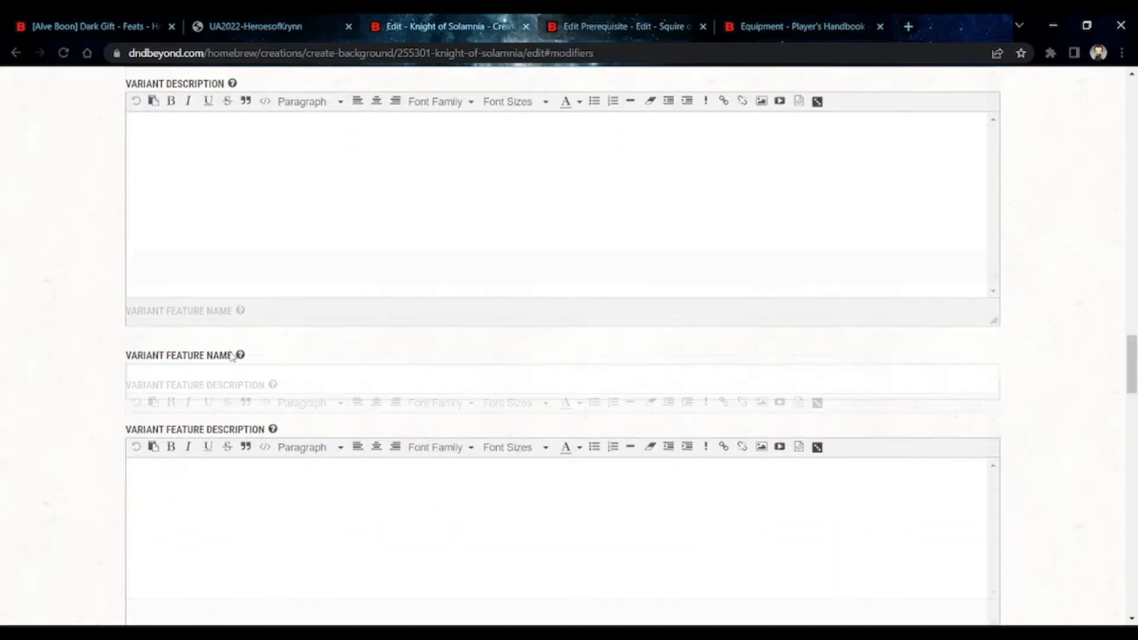
pyautogui.scroll(-15, 231, 356)
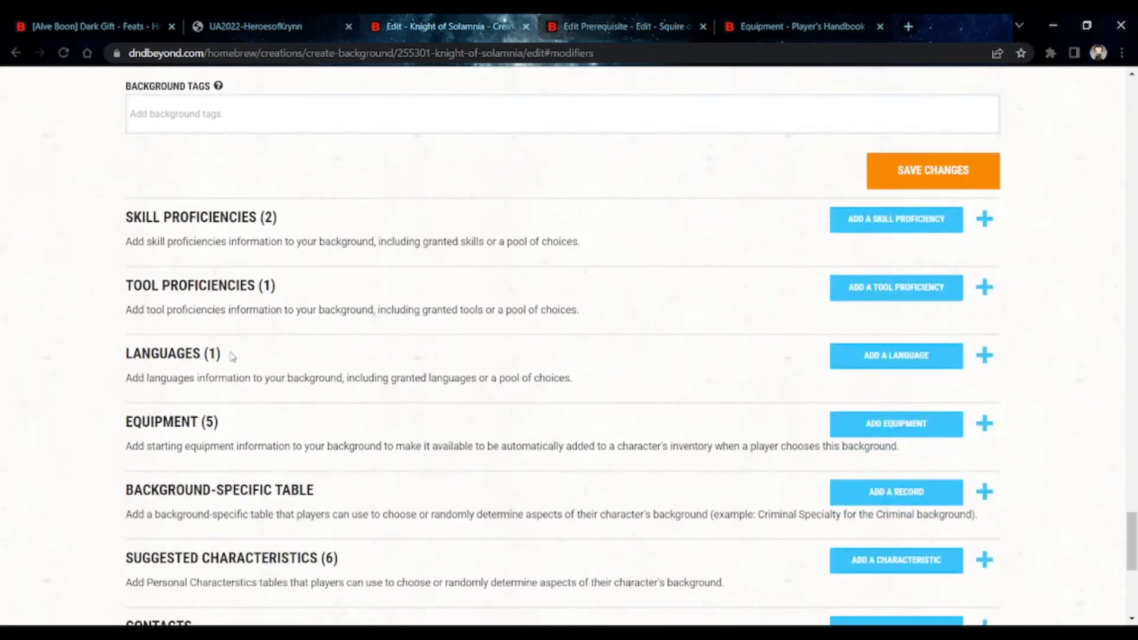
pyautogui.scroll(-3, 231, 356)
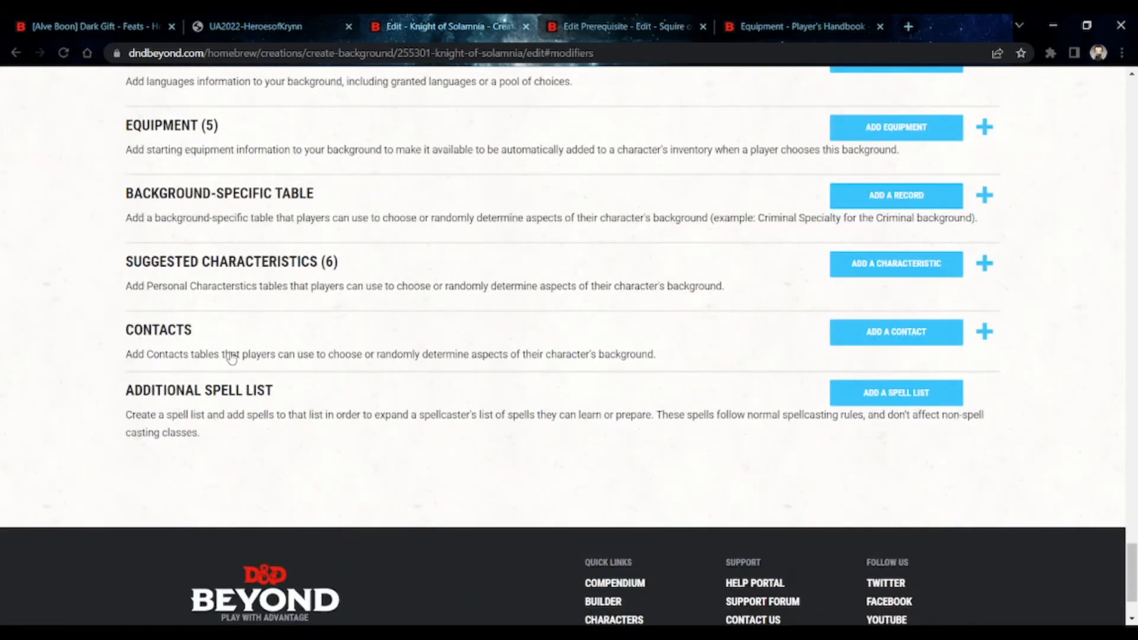
pyautogui.scroll(3, 308, 417)
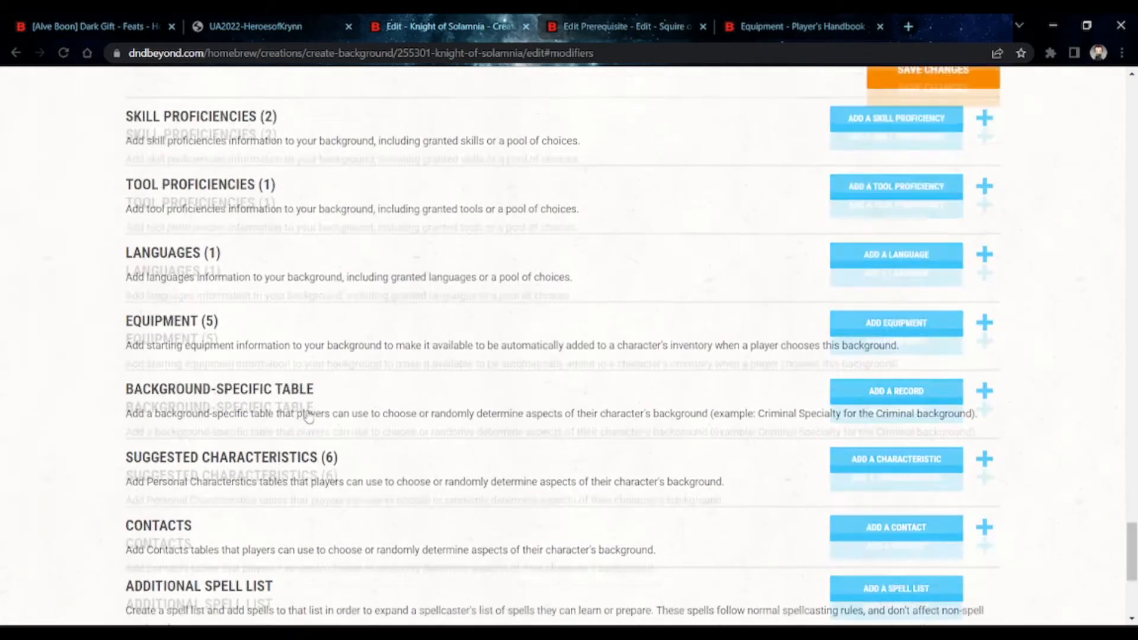
pyautogui.scroll(-3, 309, 417)
pyautogui.scroll(3, 308, 417)
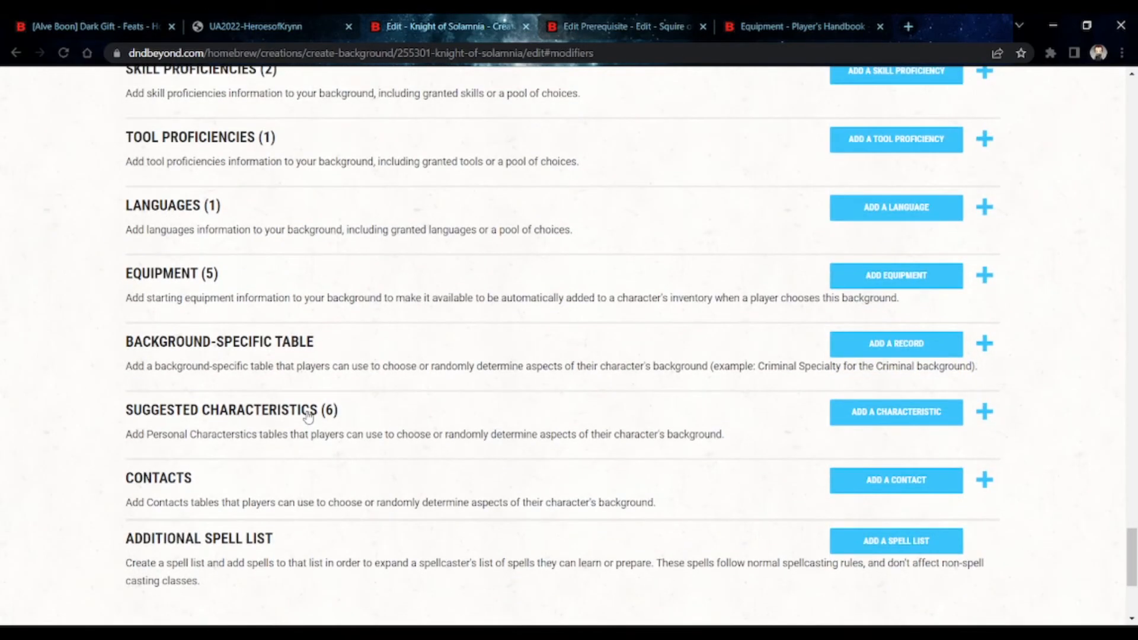
pyautogui.scroll(-3, 308, 417)
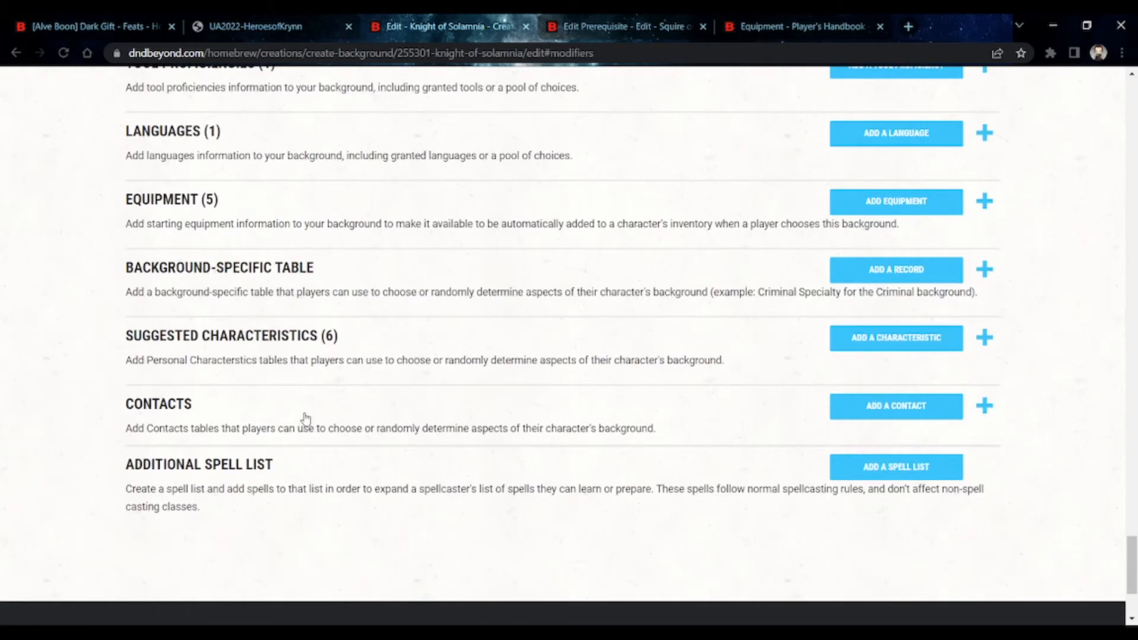
pyautogui.scroll(20, 307, 418)
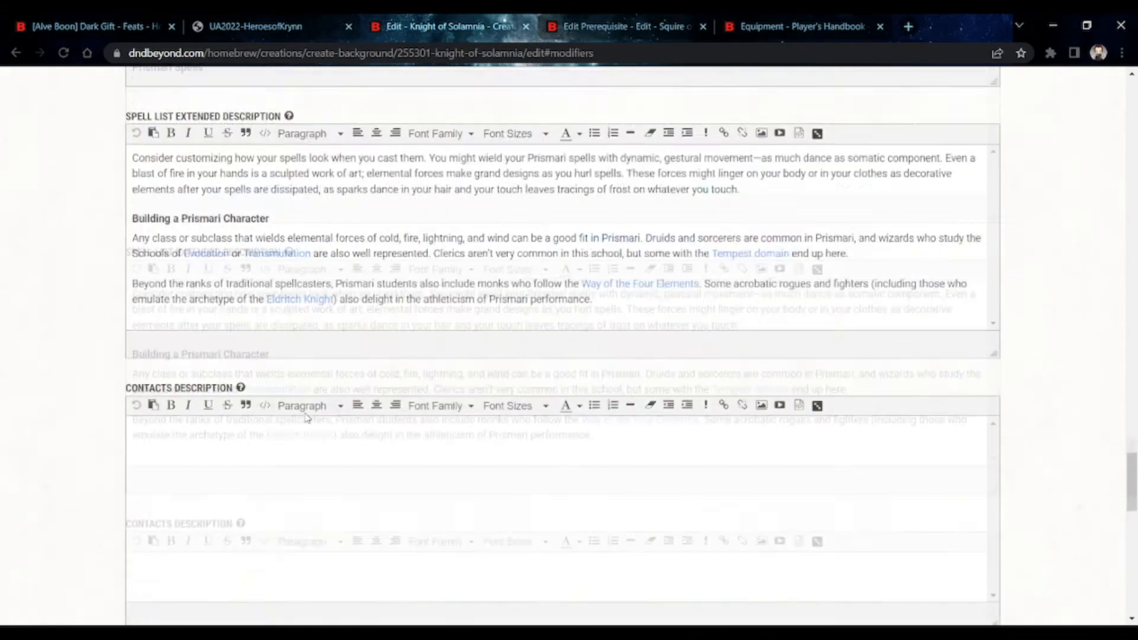
pyautogui.scroll(3, 316, 424)
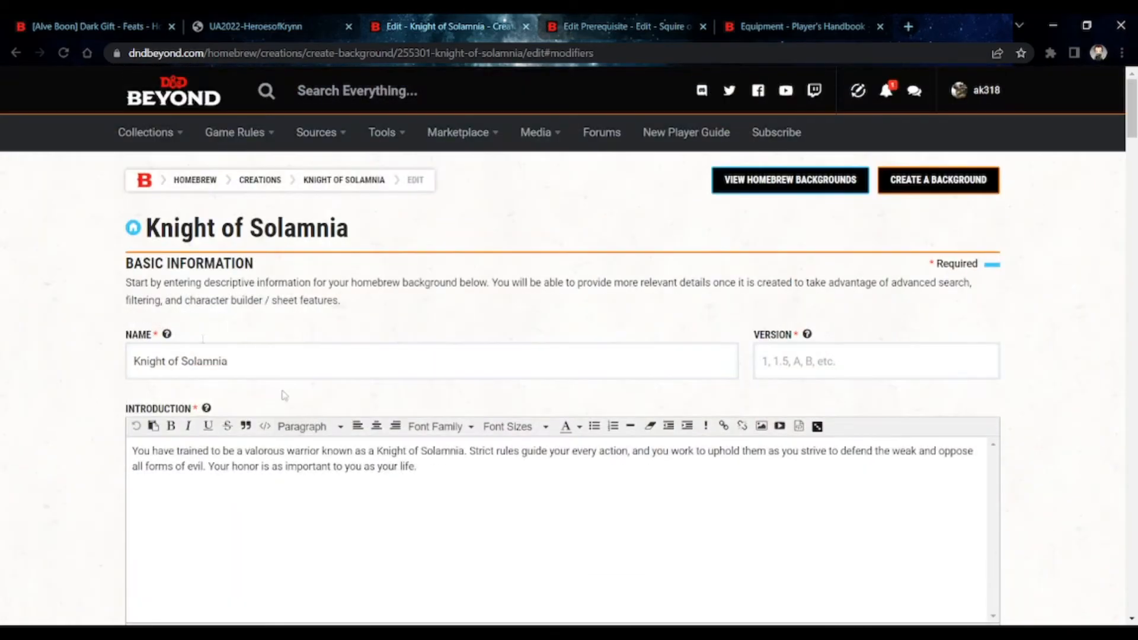
# Go to the My Characters list and open the character sheet of the level 1 Aarakocra ranger named test
pyautogui.moveTo(152, 126)
pyautogui.click(173, 178)
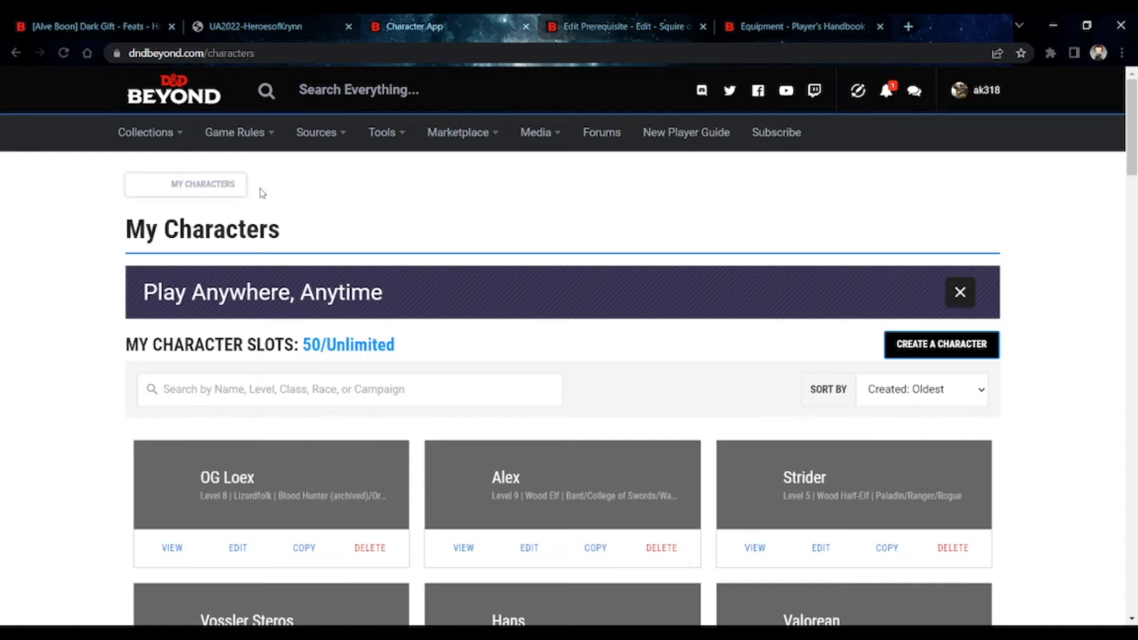
pyautogui.scroll(-20, 596, 341)
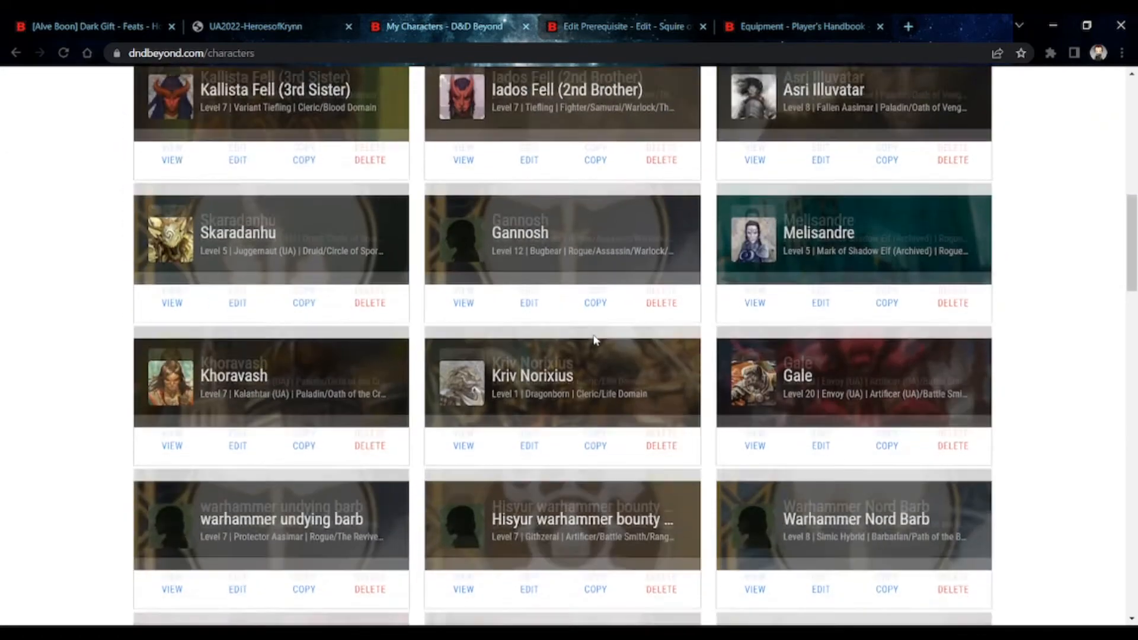
pyautogui.scroll(-2, 596, 340)
pyautogui.scroll(2, 594, 338)
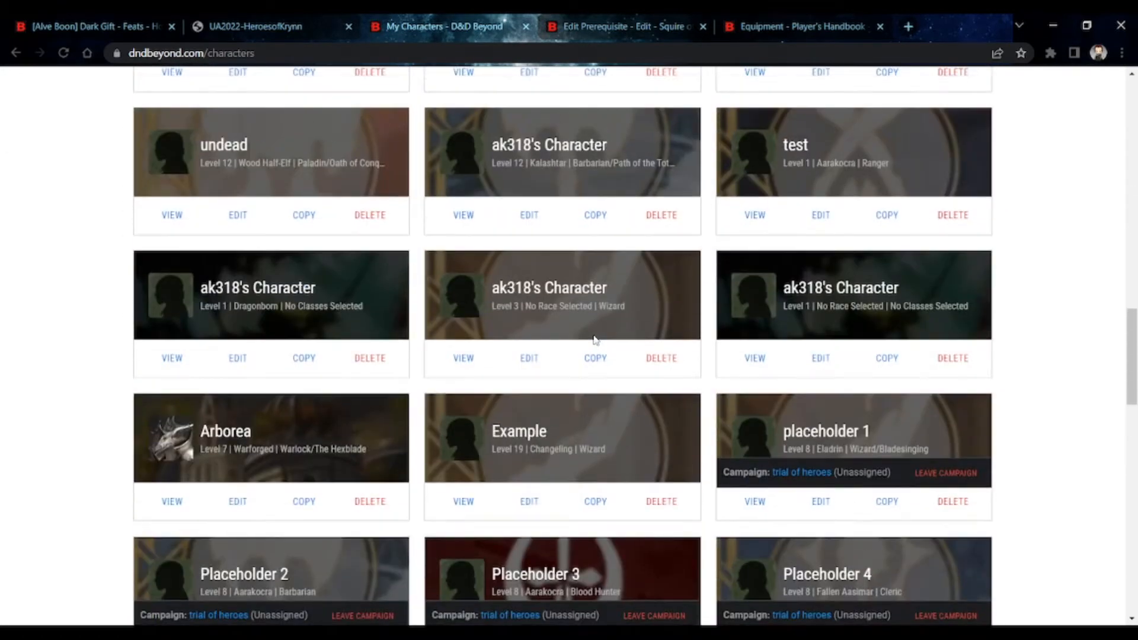
pyautogui.click(746, 222)
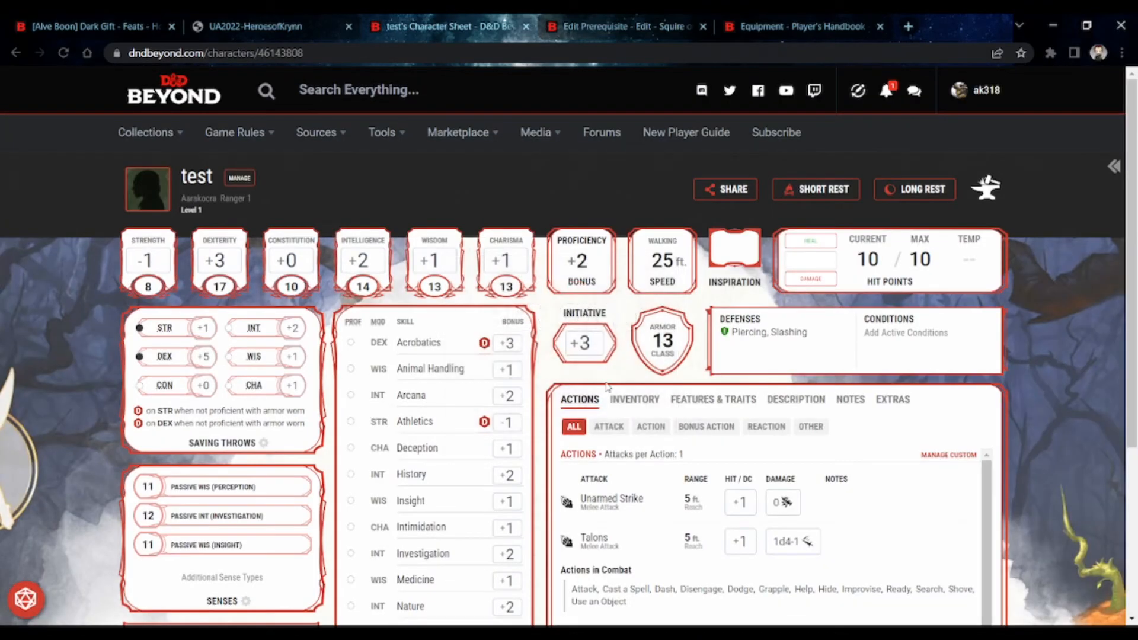
# Show the test character's features and traits, open its feat management and browse the available feats
pyautogui.scroll(-1, 608, 385)
pyautogui.click(736, 326)
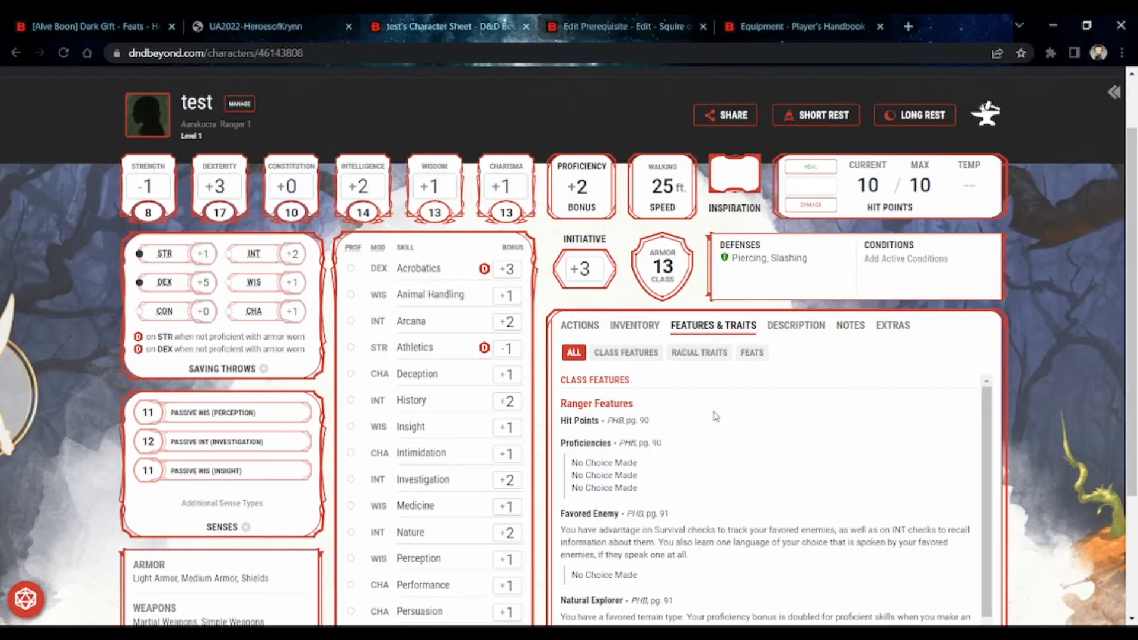
pyautogui.scroll(-5, 743, 426)
pyautogui.scroll(-3, 746, 430)
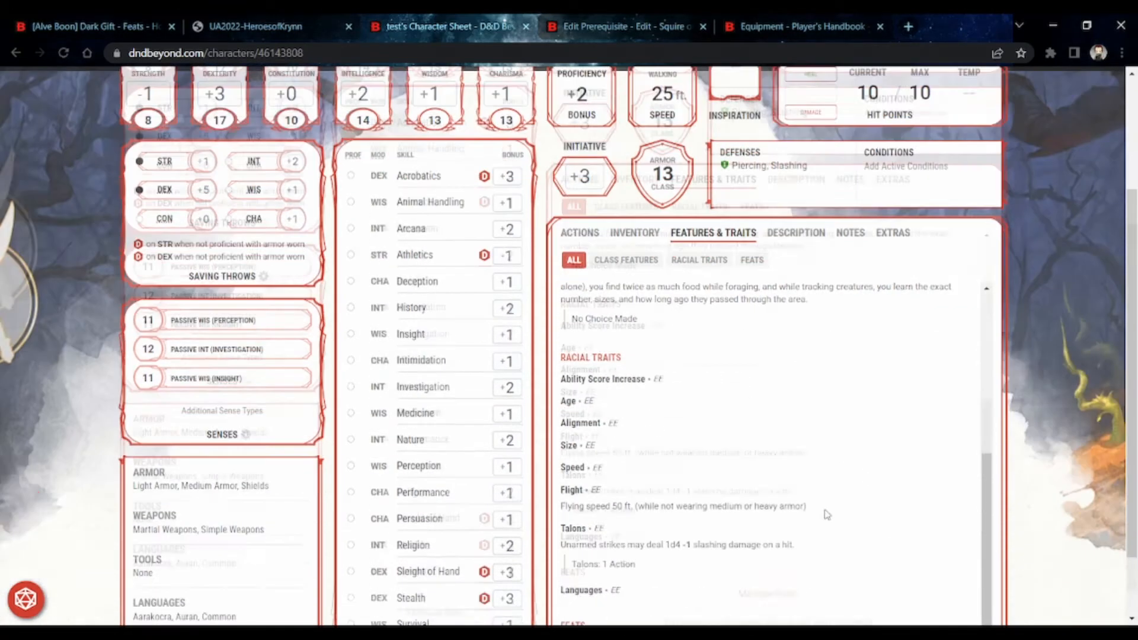
pyautogui.click(784, 564)
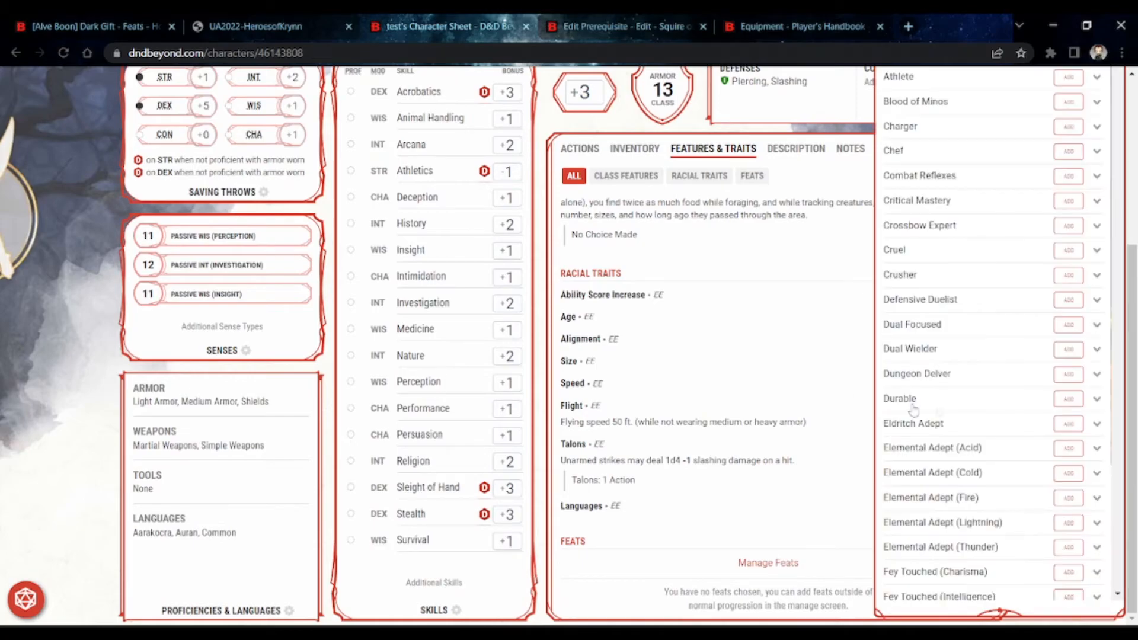
pyautogui.scroll(-3, 949, 416)
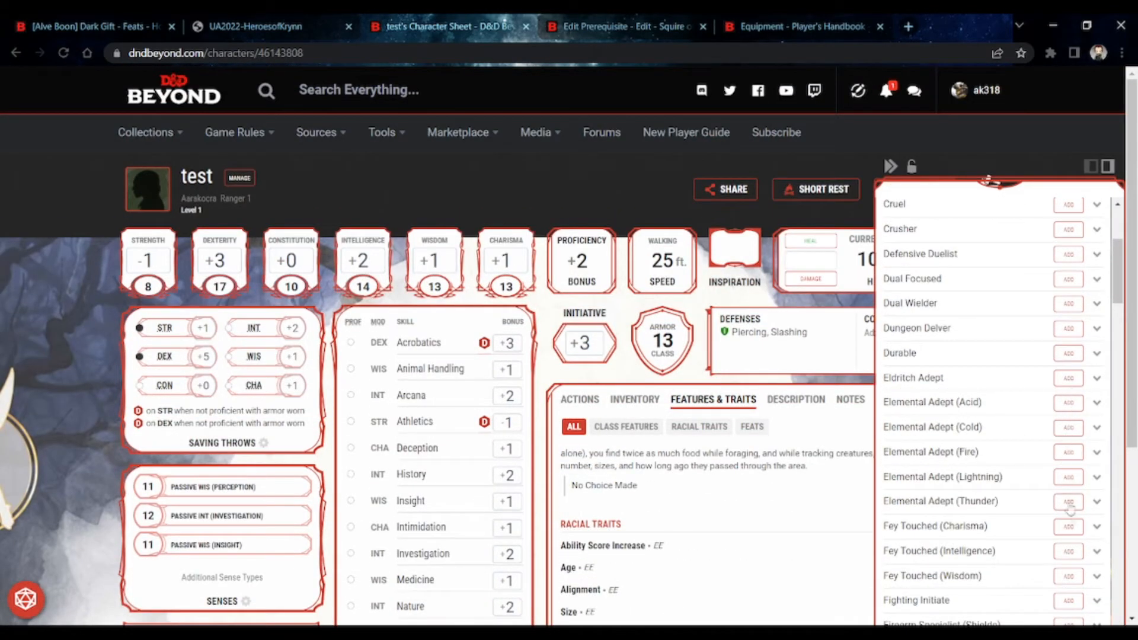
pyautogui.scroll(-3, 786, 448)
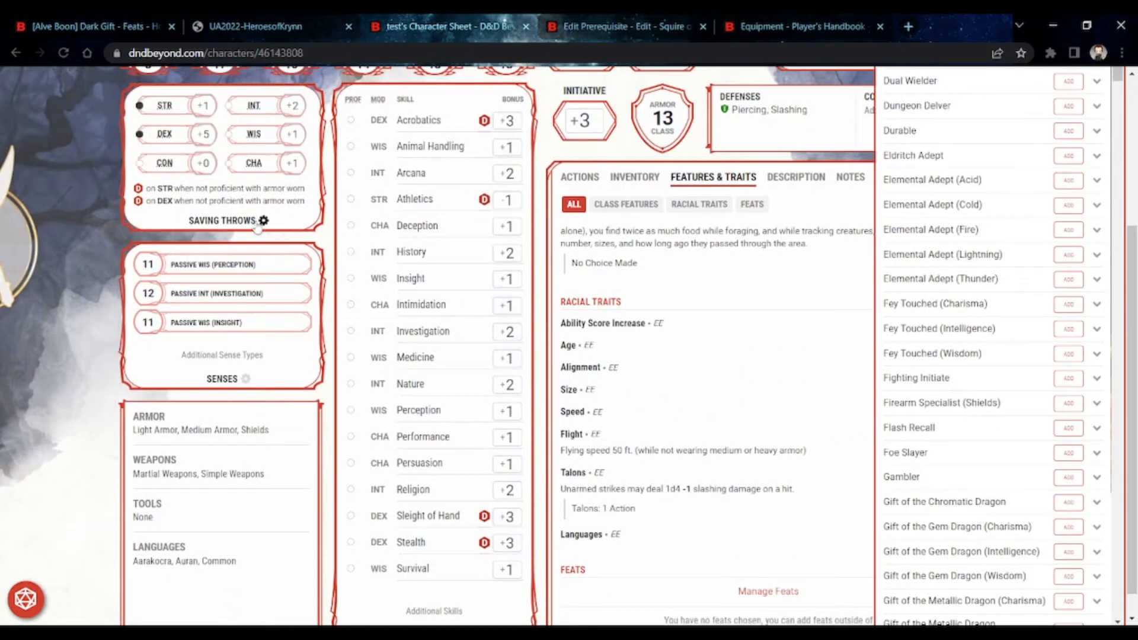
pyautogui.scroll(1, 258, 225)
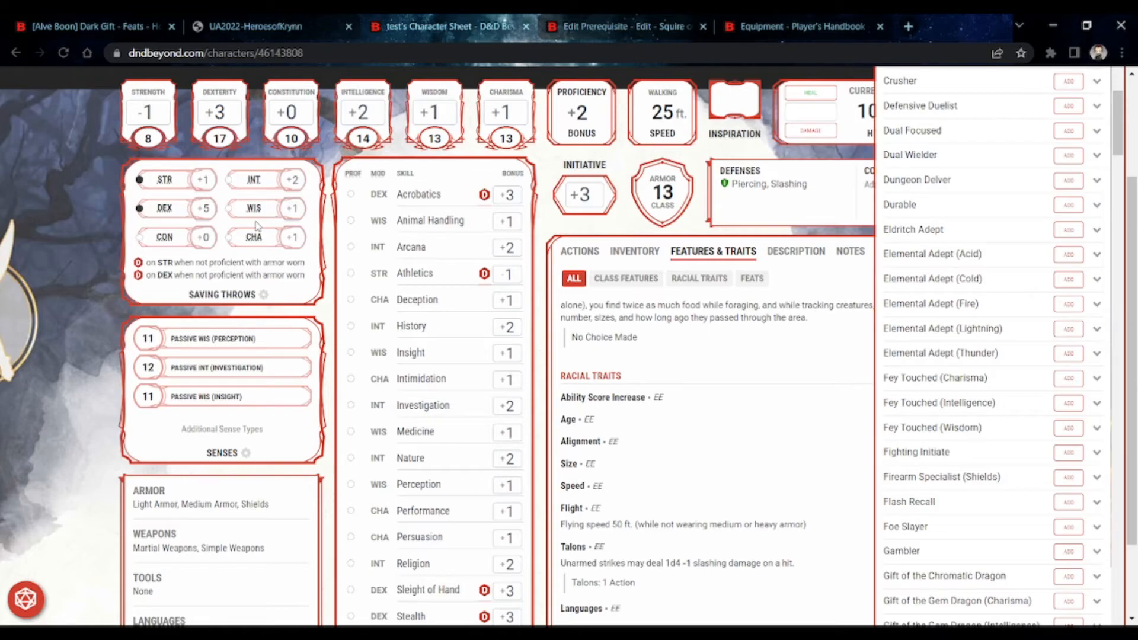
# Open the test character in the character builder and review its home preferences, including sources, optional features and prerequisite settings
pyautogui.scroll(2, 320, 97)
pyautogui.moveTo(315, 132)
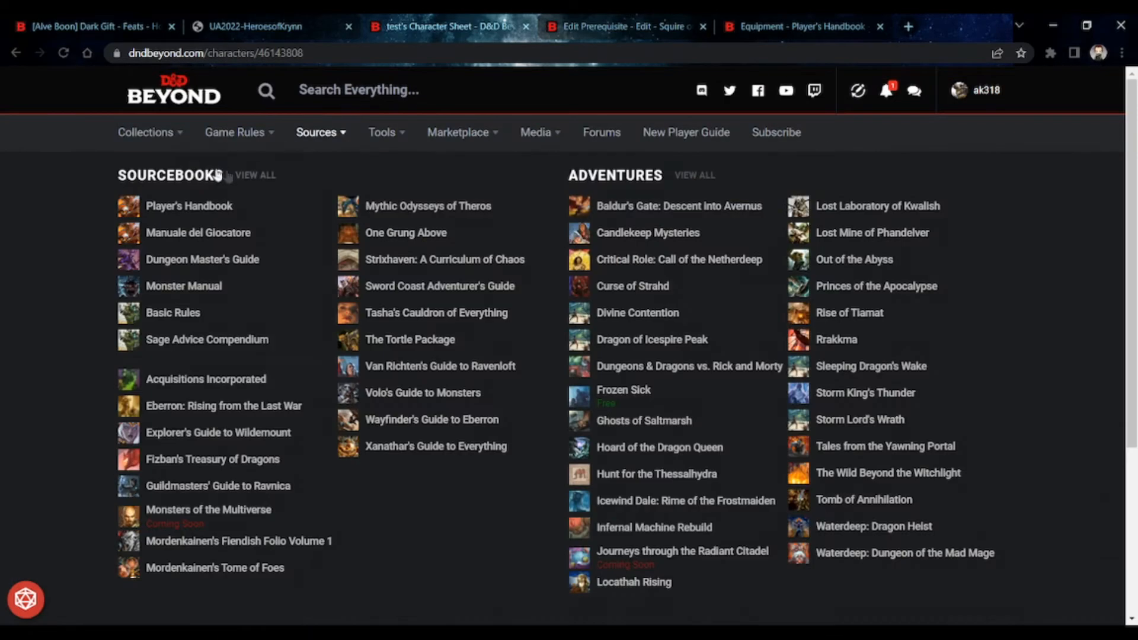
pyautogui.scroll(-5, 747, 579)
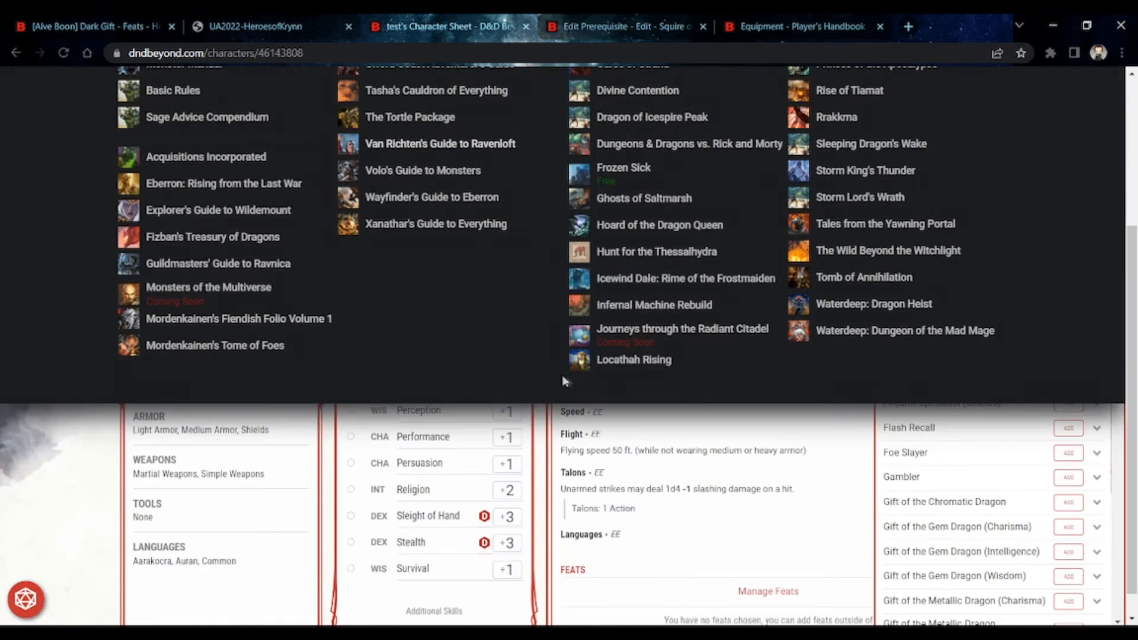
pyautogui.scroll(3, 452, 244)
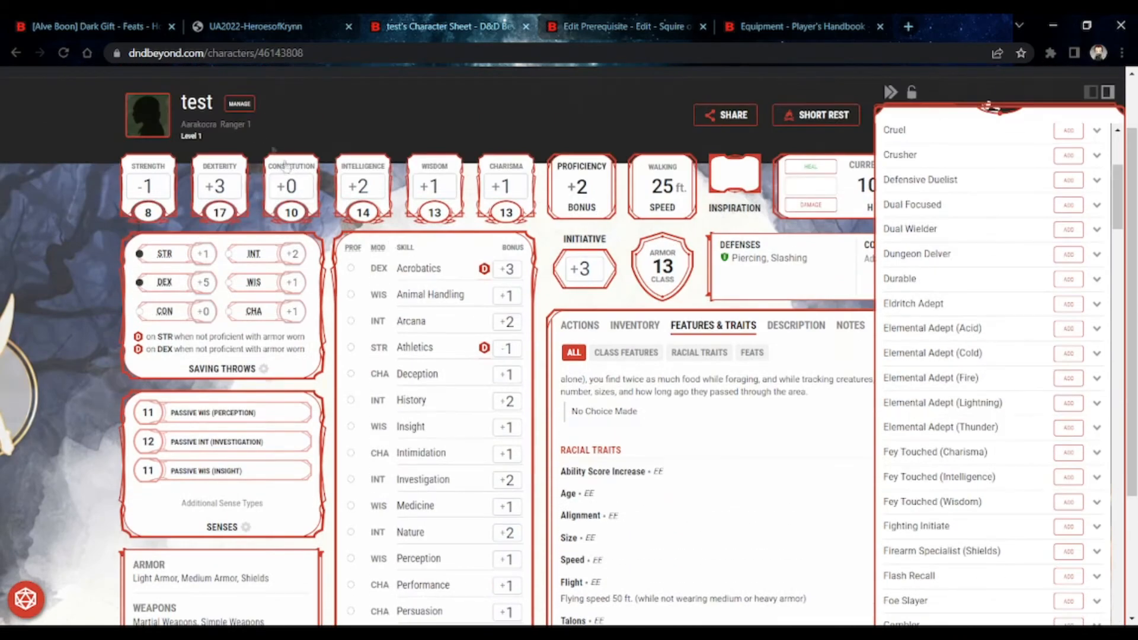
pyautogui.click(240, 103)
pyautogui.click(1001, 442)
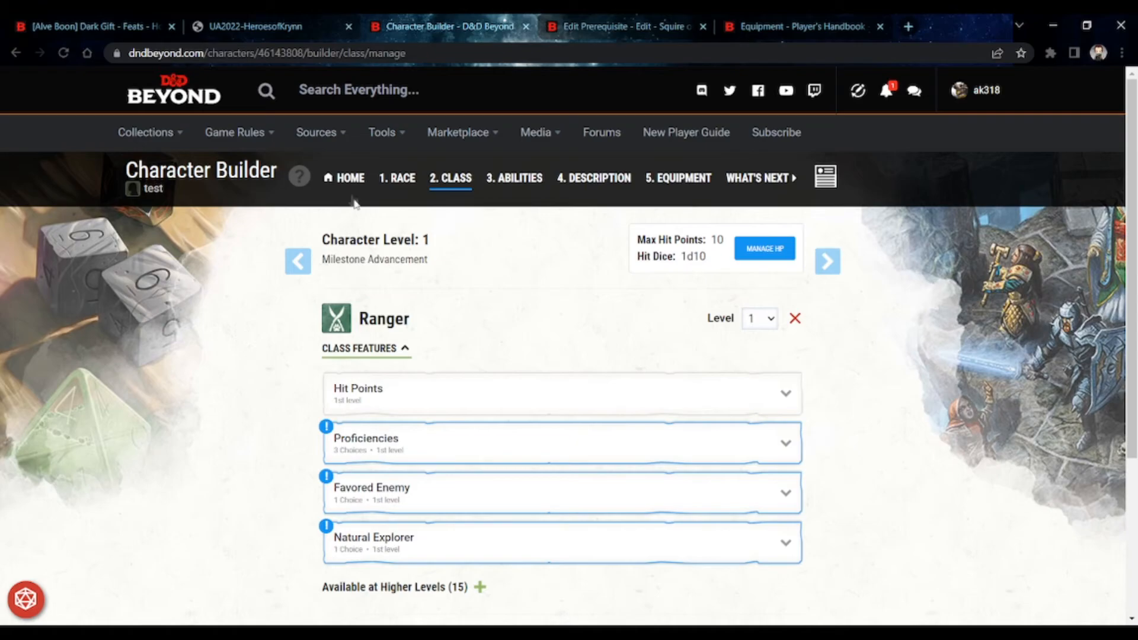
pyautogui.click(348, 178)
pyautogui.scroll(-3, 504, 440)
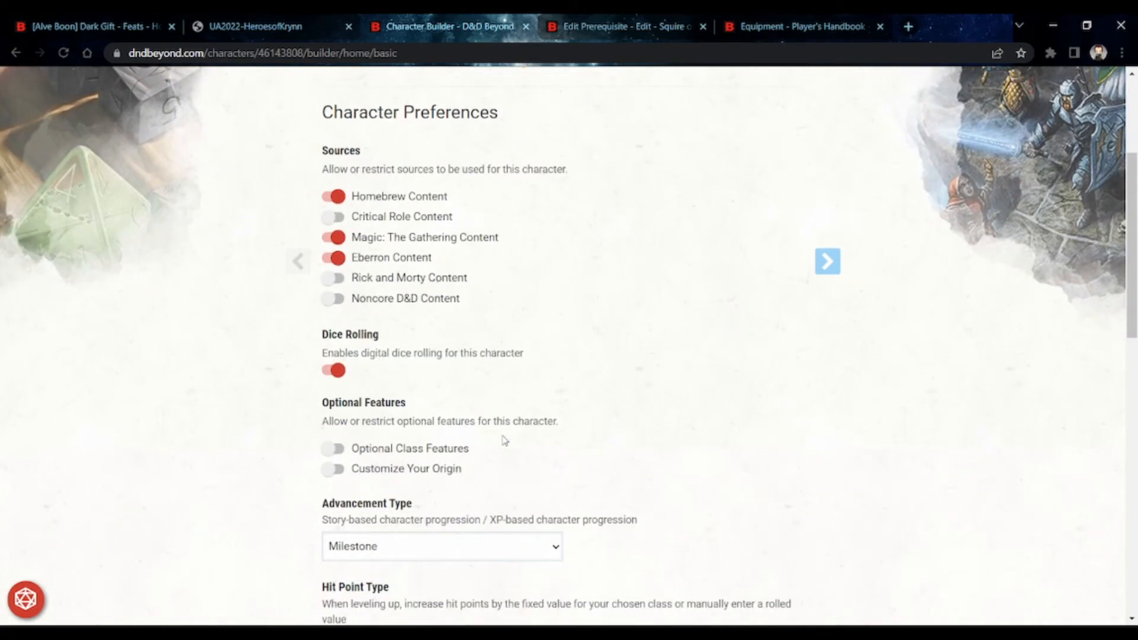
pyautogui.scroll(-5, 504, 440)
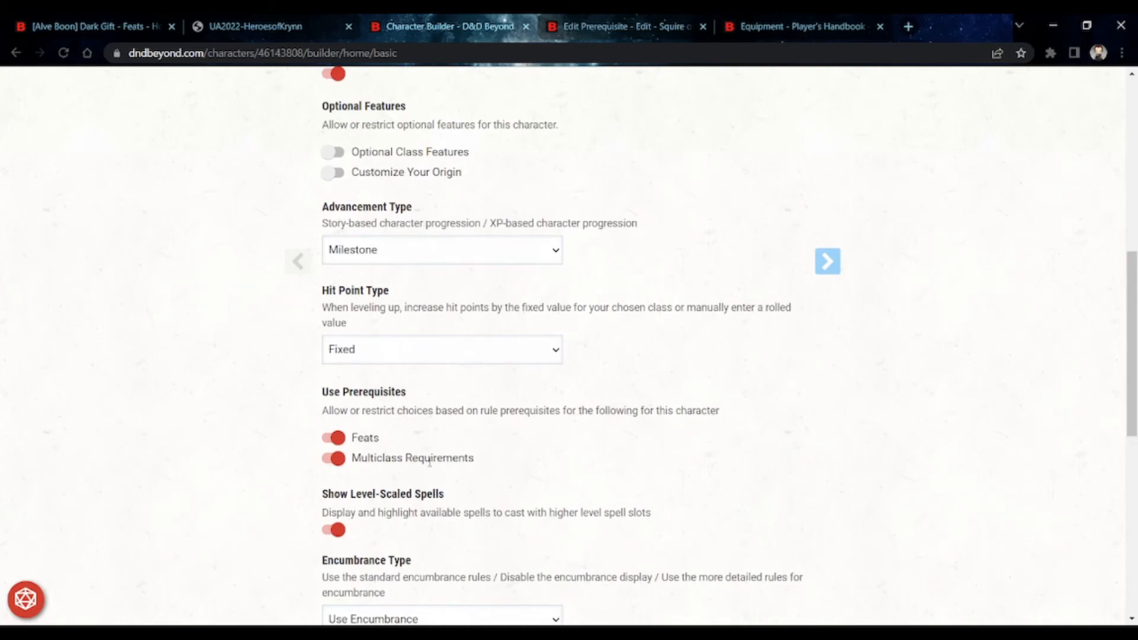
pyautogui.scroll(-3, 430, 461)
pyautogui.scroll(-3, 429, 461)
pyautogui.scroll(13, 430, 464)
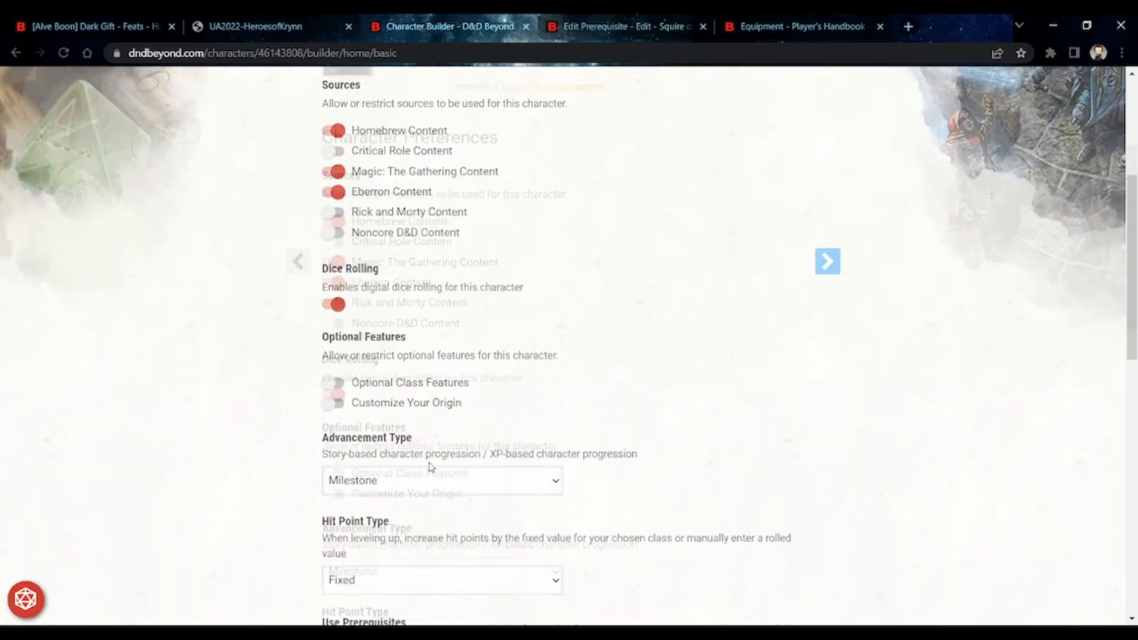
# Return to the test character sheet, browse the available feats in its feat management, and close the sheet
pyautogui.click(827, 178)
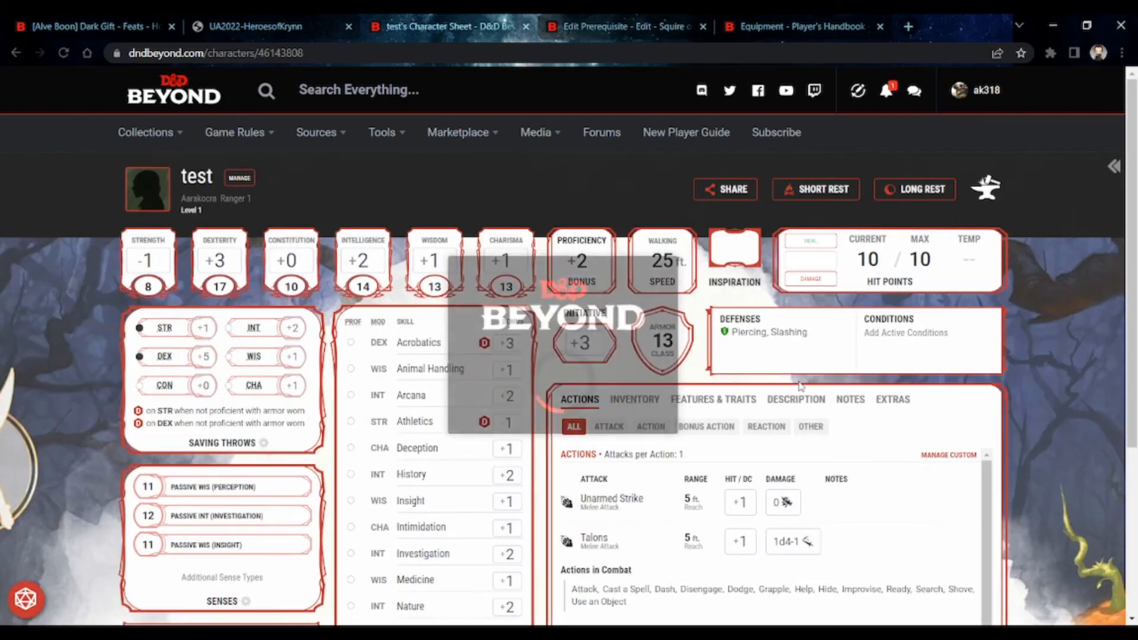
pyautogui.scroll(-4, 801, 387)
pyautogui.click(679, 150)
pyautogui.scroll(-10, 735, 352)
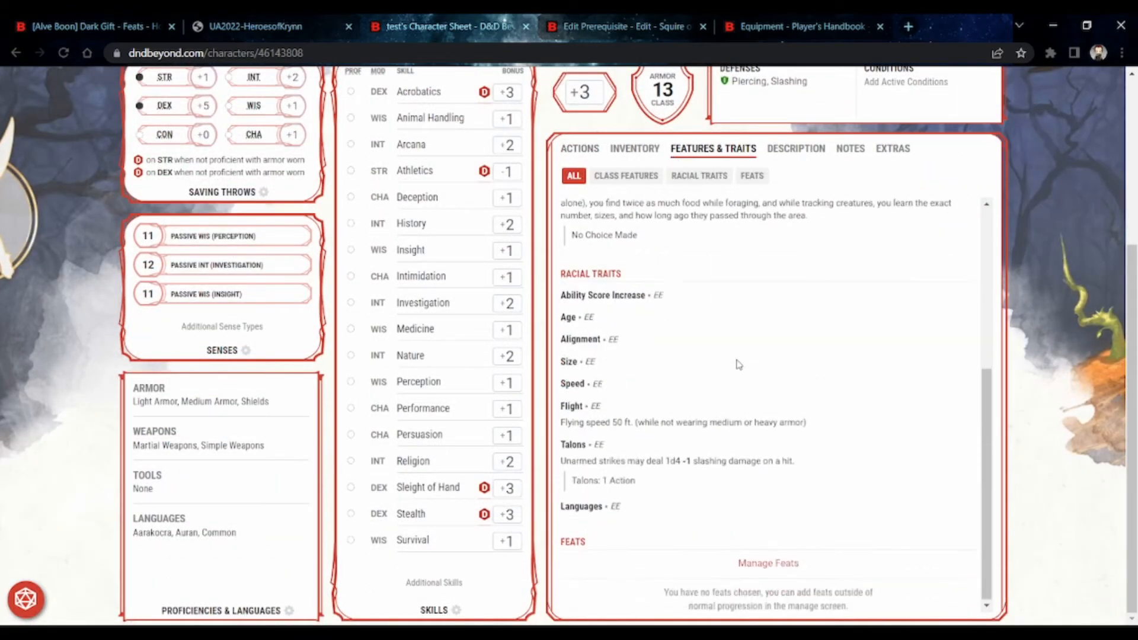
pyautogui.click(770, 564)
pyautogui.scroll(-6, 1043, 444)
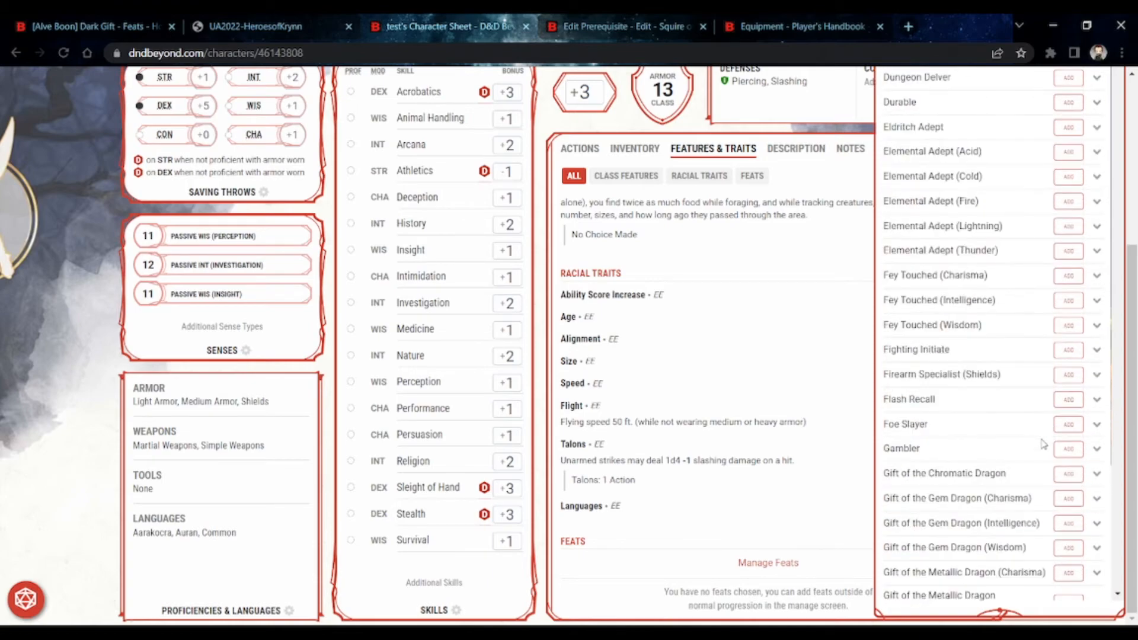
pyautogui.scroll(-15, 1043, 443)
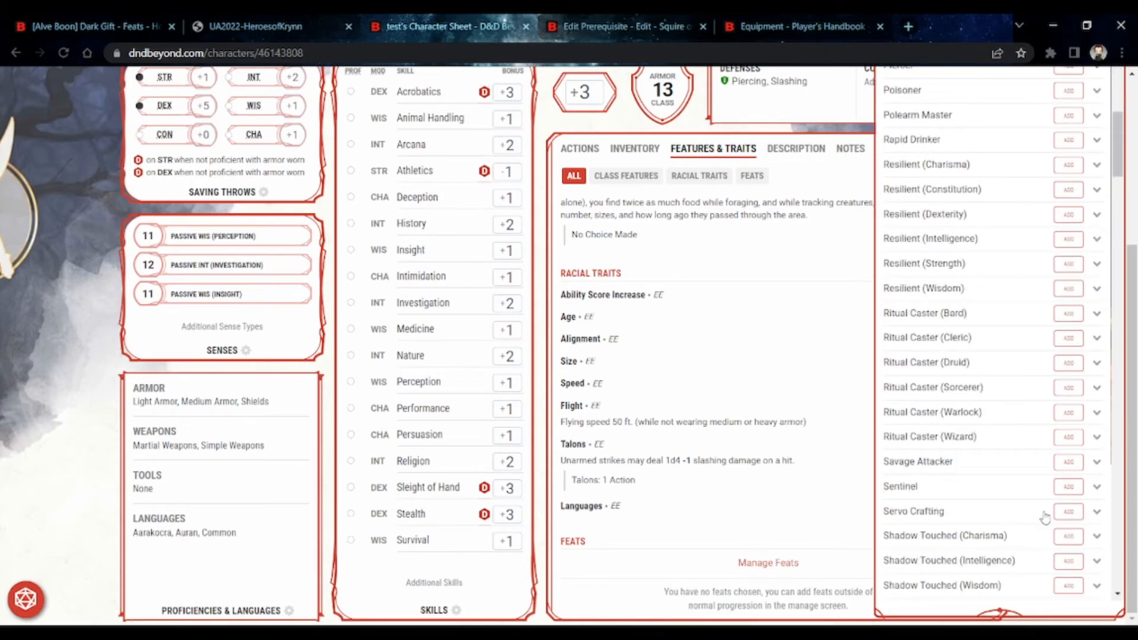
pyautogui.click(690, 320)
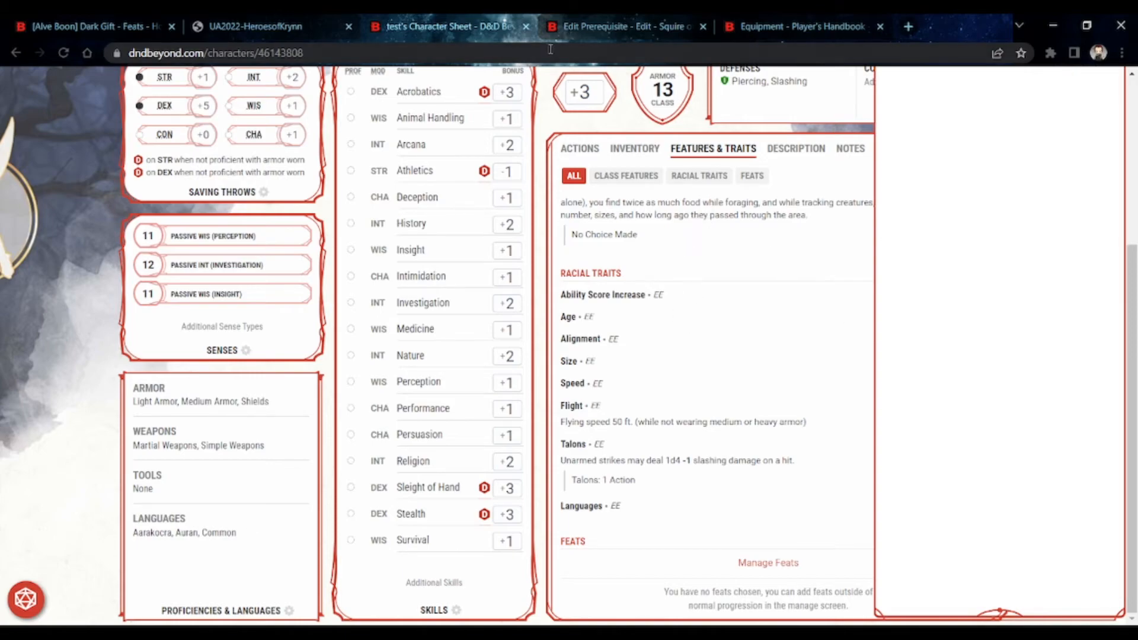
pyautogui.click(524, 27)
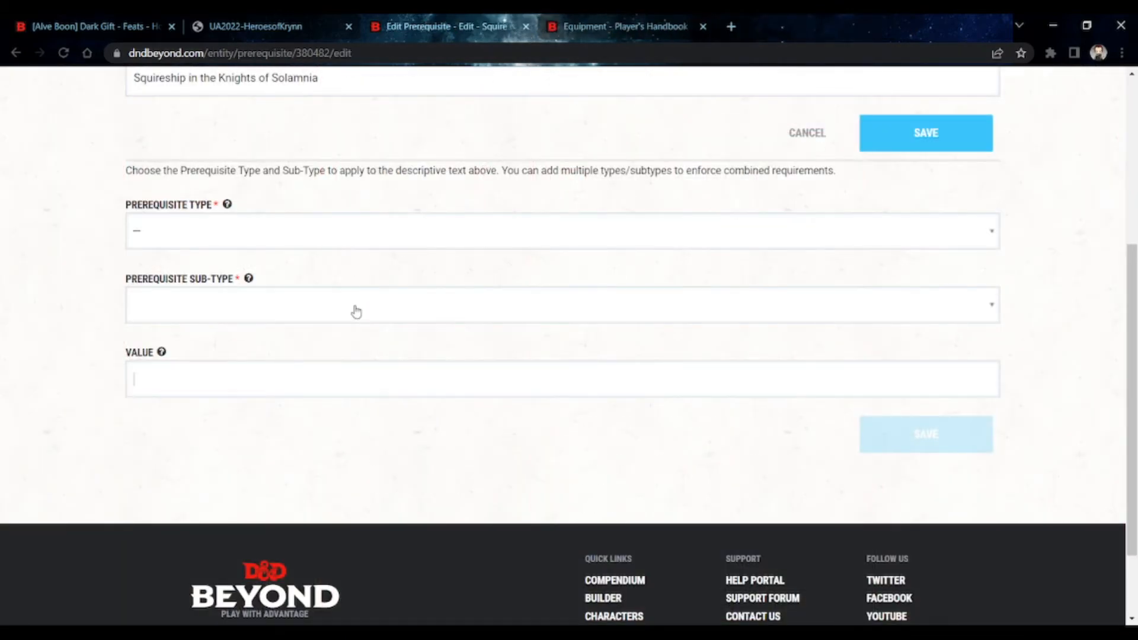
# Examine the Feats table with its prerequisites on page 5 of the UA2022-HeroesofKrynn PDF
pyautogui.scroll(5, 356, 311)
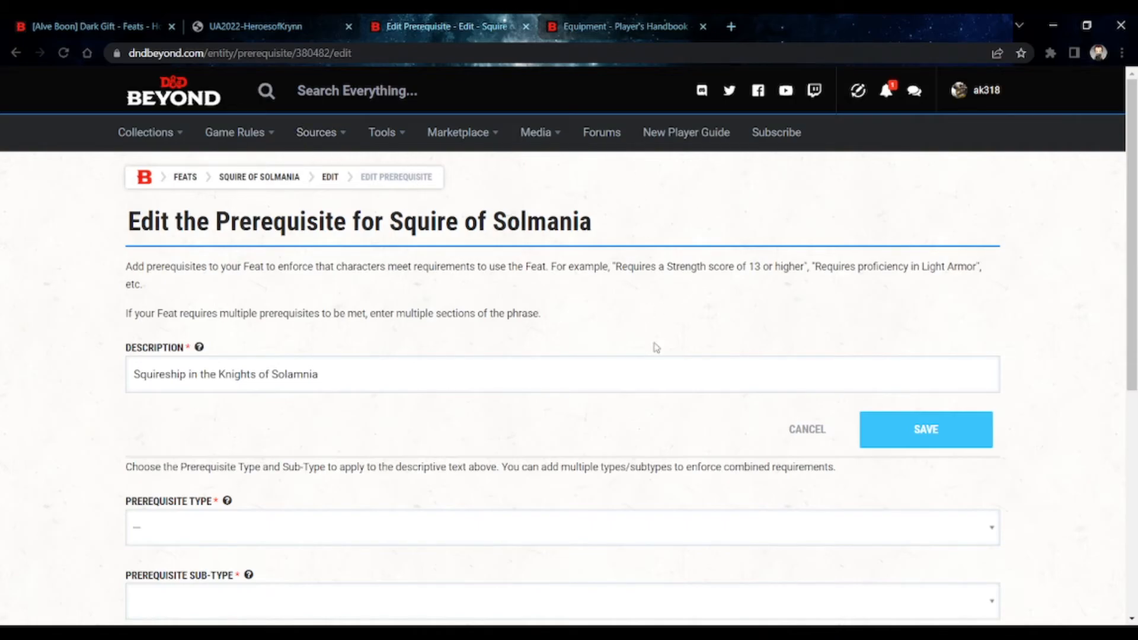
pyautogui.click(279, 23)
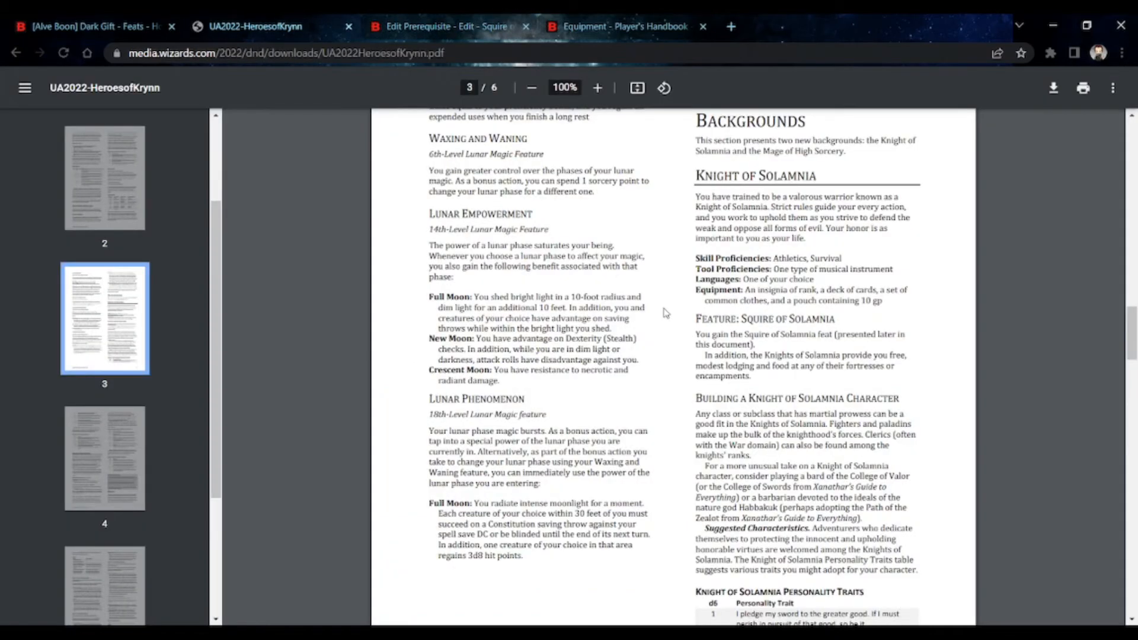
pyautogui.scroll(-10, 665, 312)
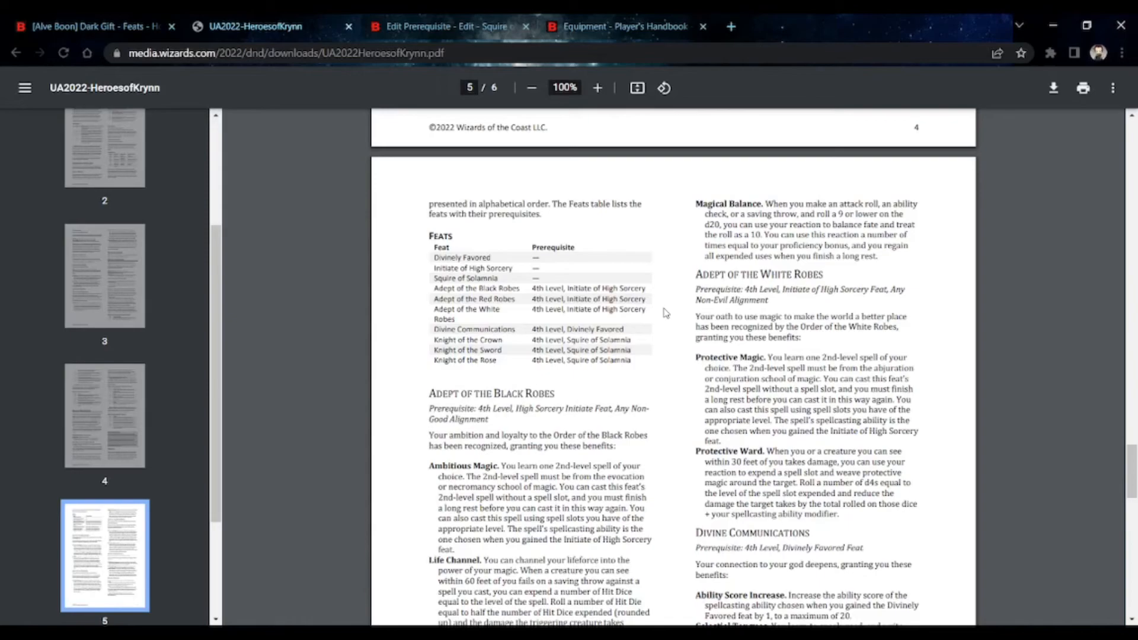
pyautogui.scroll(-3, 665, 313)
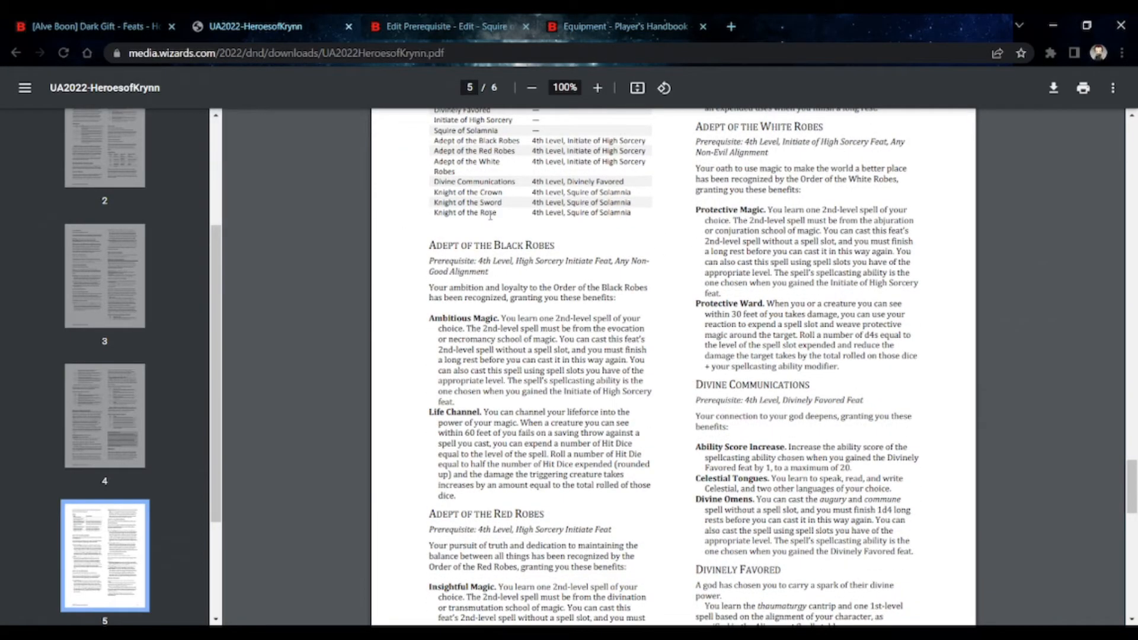
pyautogui.scroll(2, 644, 214)
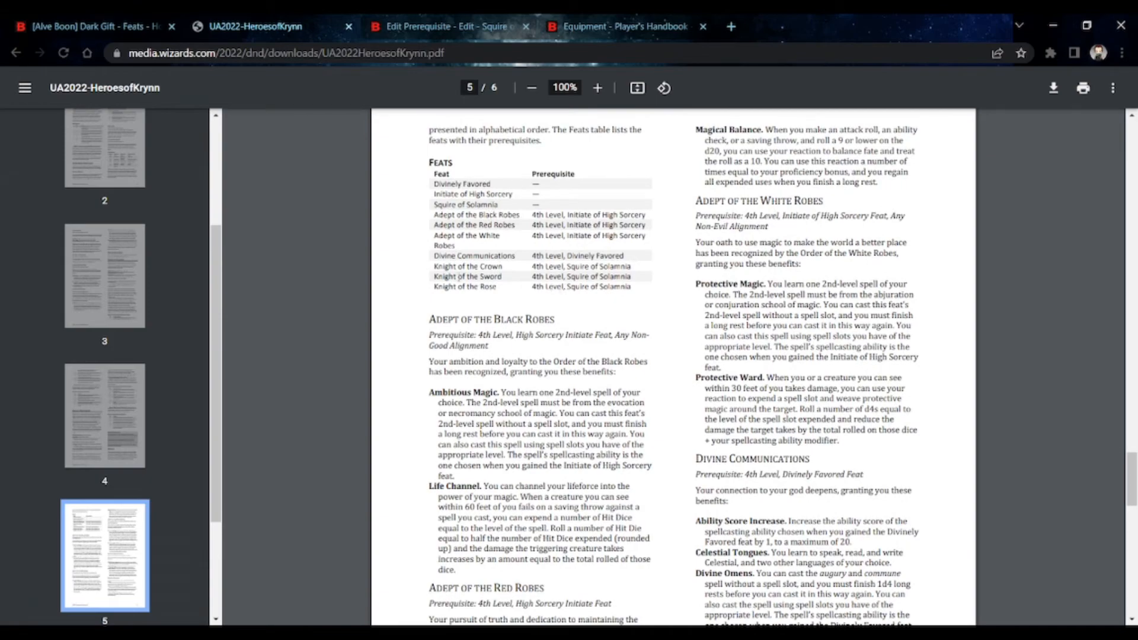
# Return to the Squire of Solmania prerequisite and review the available prerequisite types without choosing one
pyautogui.click(445, 26)
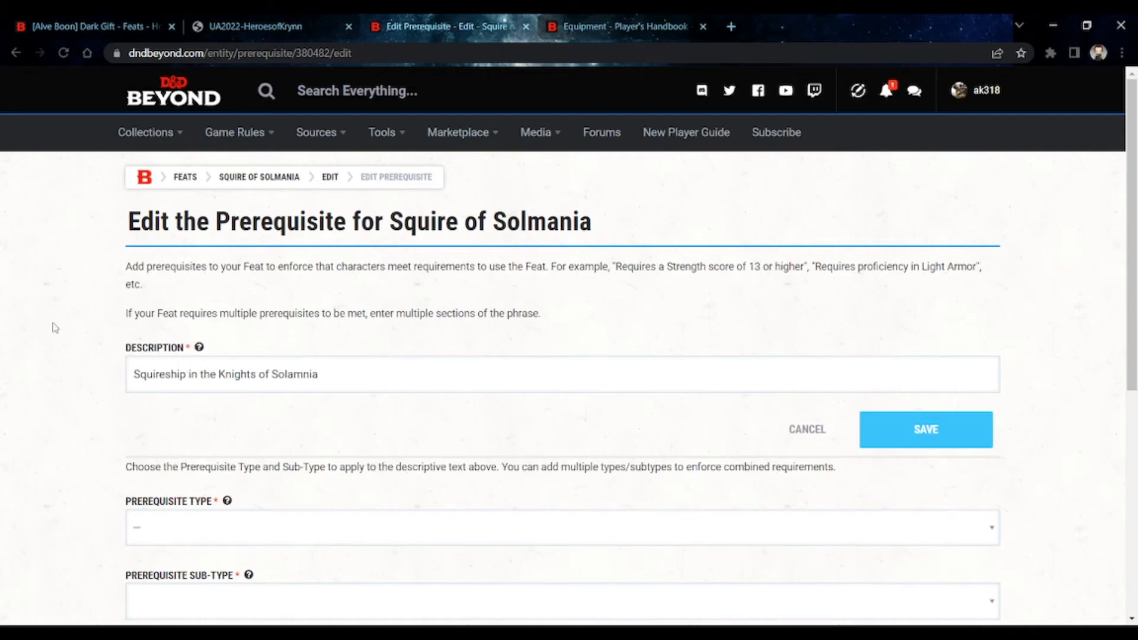
pyautogui.scroll(-1, 117, 340)
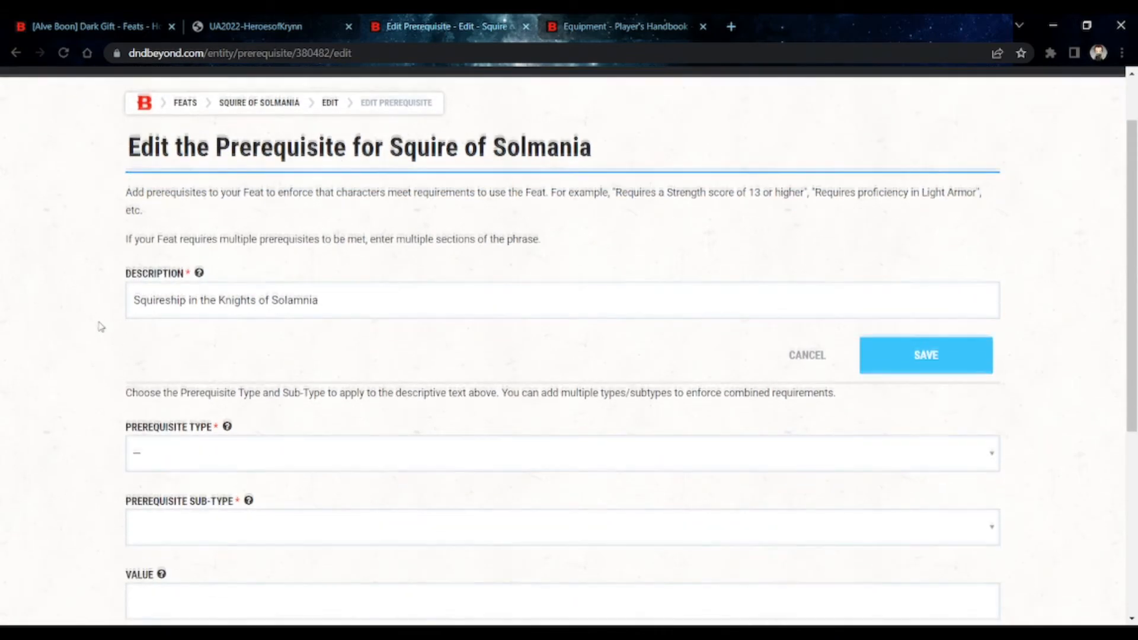
pyautogui.scroll(-3, 99, 325)
pyautogui.click(236, 232)
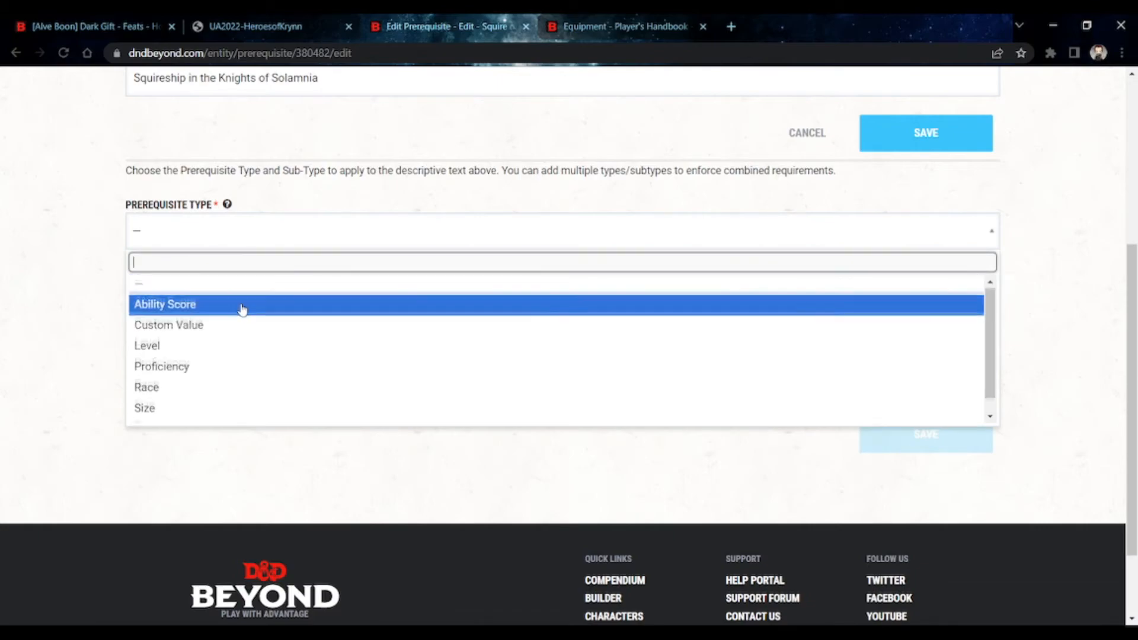
pyautogui.scroll(-1, 243, 309)
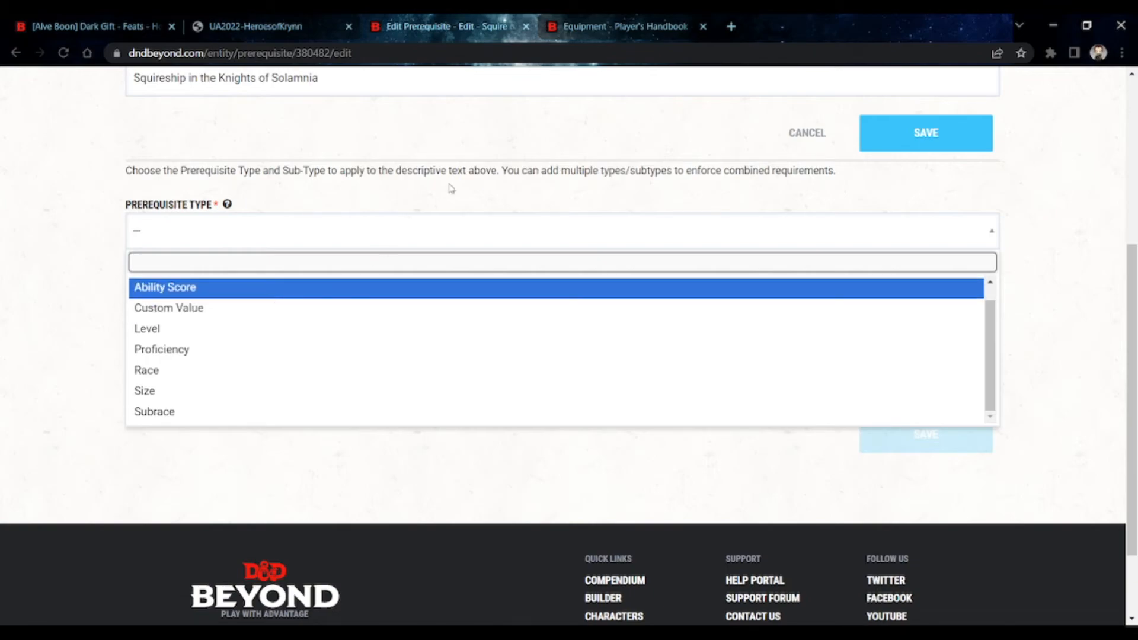
pyautogui.click(460, 164)
pyautogui.scroll(2, 465, 154)
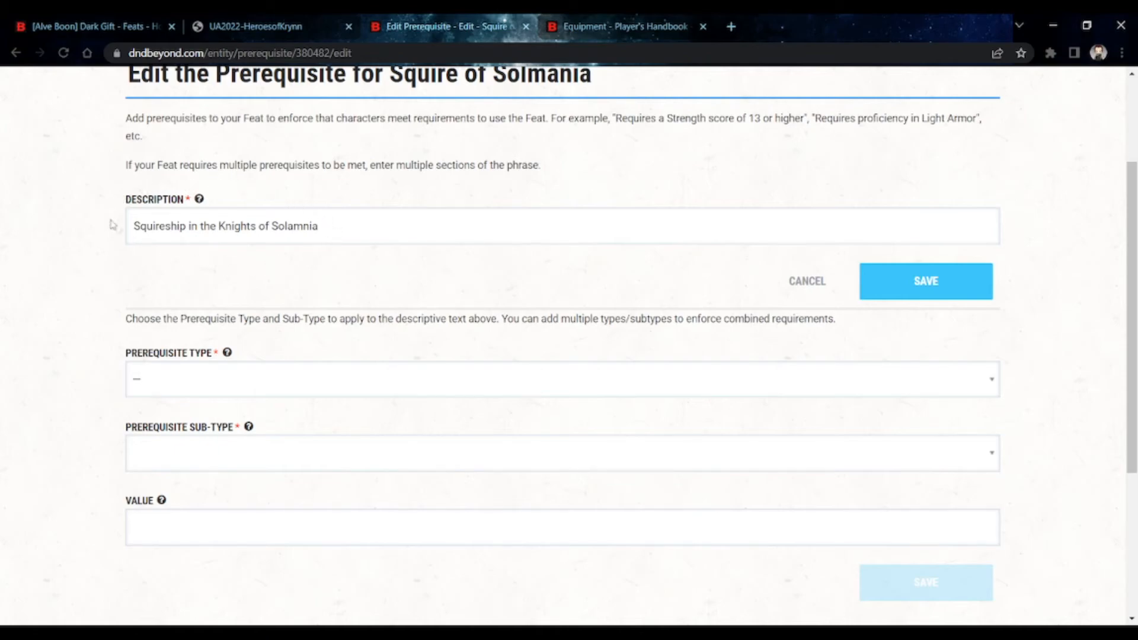
pyautogui.click(368, 388)
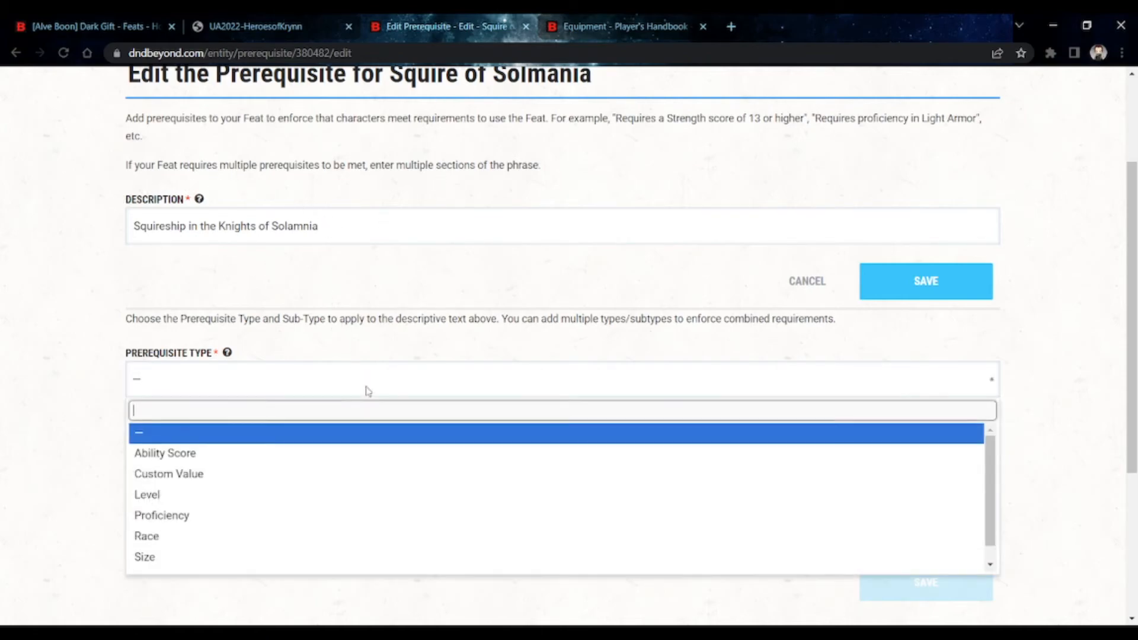
pyautogui.click(368, 389)
# Save the "Squireship in the Knights of Solamnia" prerequisite, go back to the feat's edit page, and expand its prerequisites and basic information
pyautogui.click(910, 293)
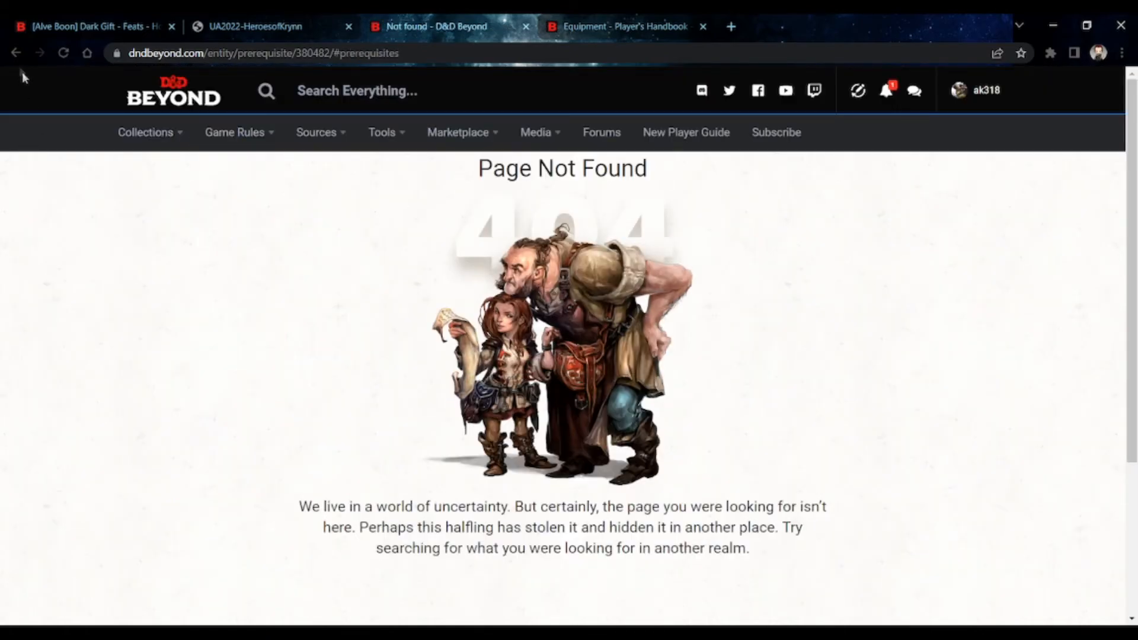
pyautogui.click(15, 53)
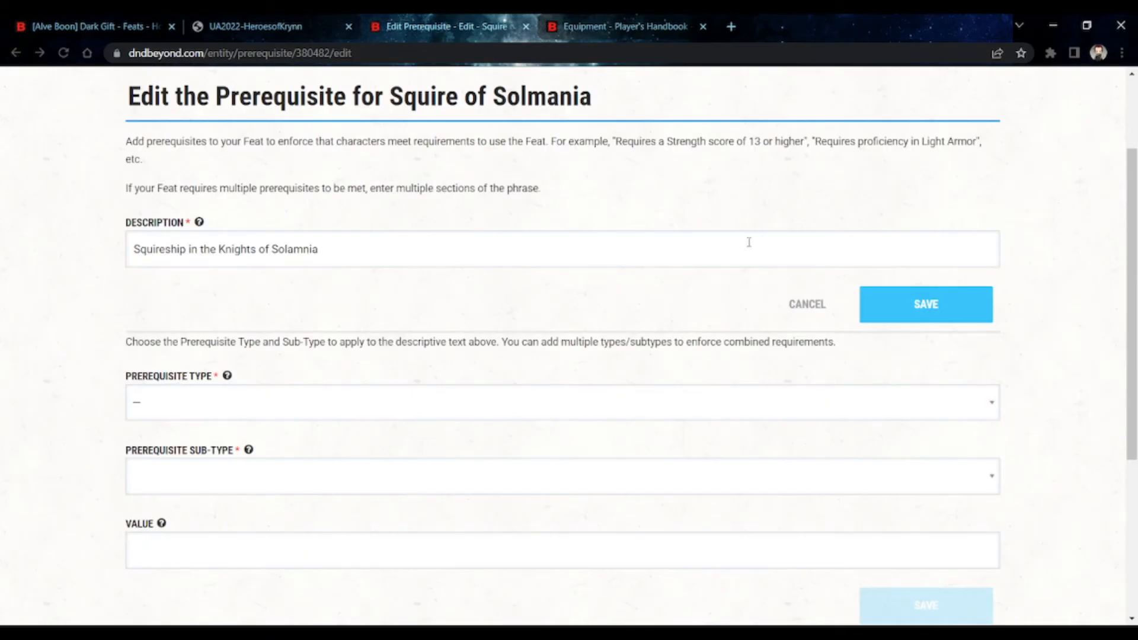
pyautogui.click(16, 54)
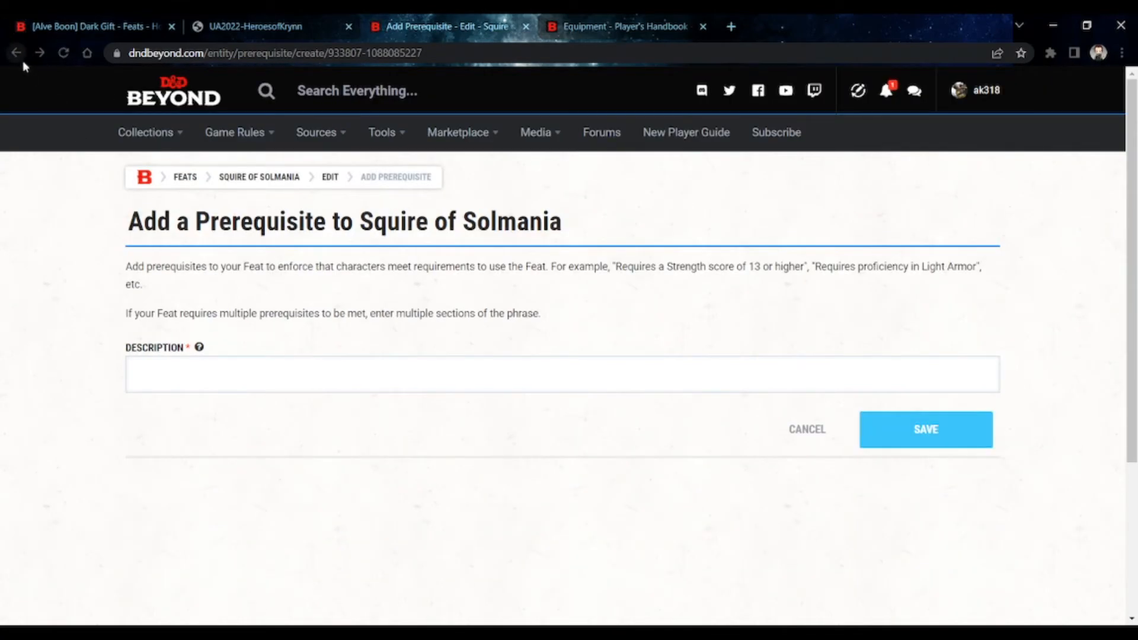
pyautogui.click(18, 55)
pyautogui.click(314, 267)
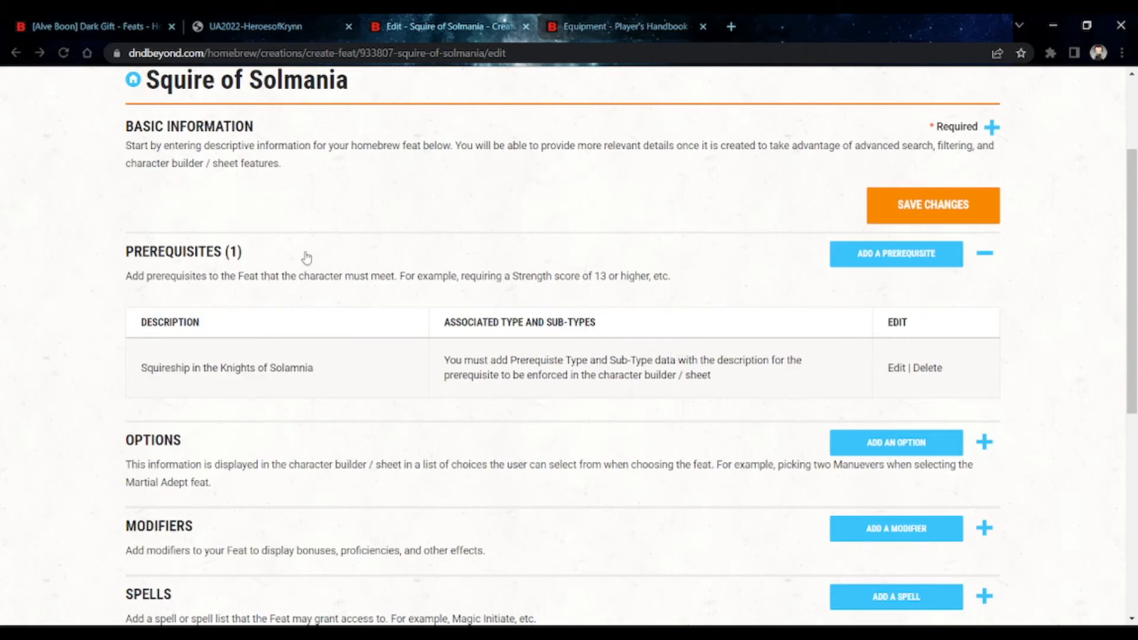
pyautogui.click(281, 174)
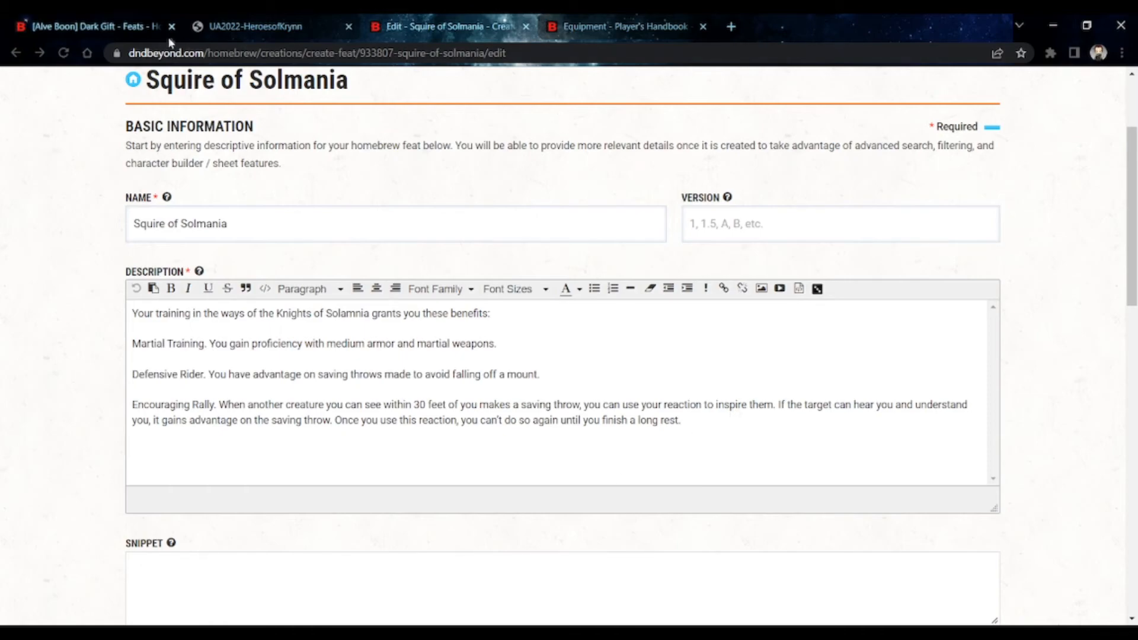
# Review the Squire of Solamnia and Knight feat descriptions on page 6 of the UA2022-HeroesofKrynn PDF
pyautogui.click(103, 33)
pyautogui.click(253, 25)
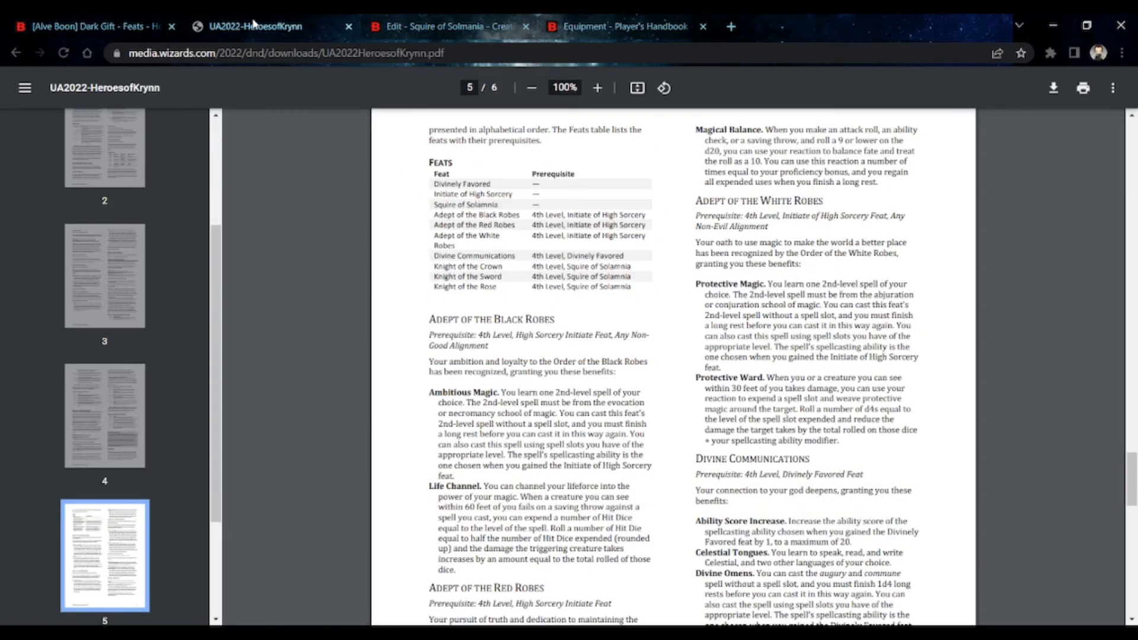
pyautogui.scroll(-6, 288, 246)
pyautogui.scroll(-10, 296, 257)
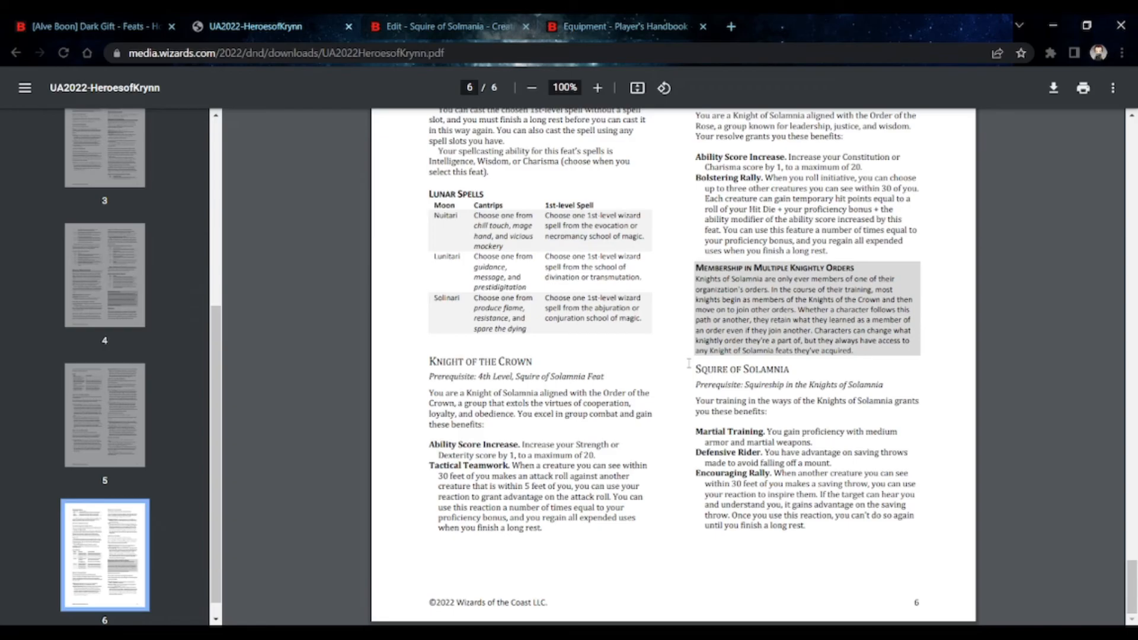
pyautogui.scroll(5, 688, 363)
pyautogui.scroll(10, 688, 363)
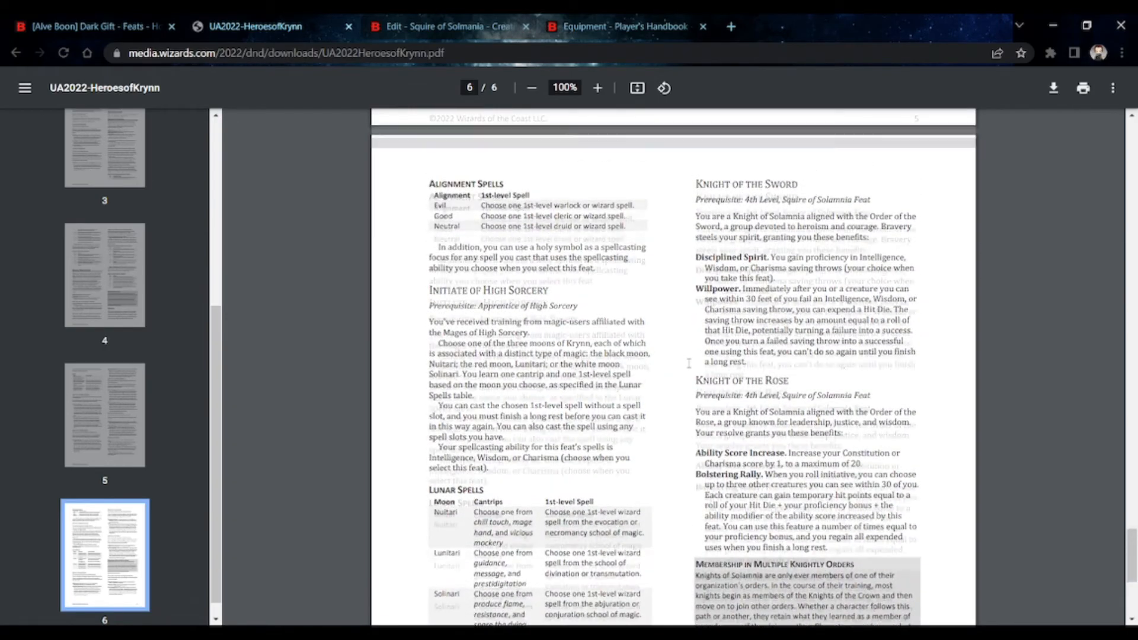